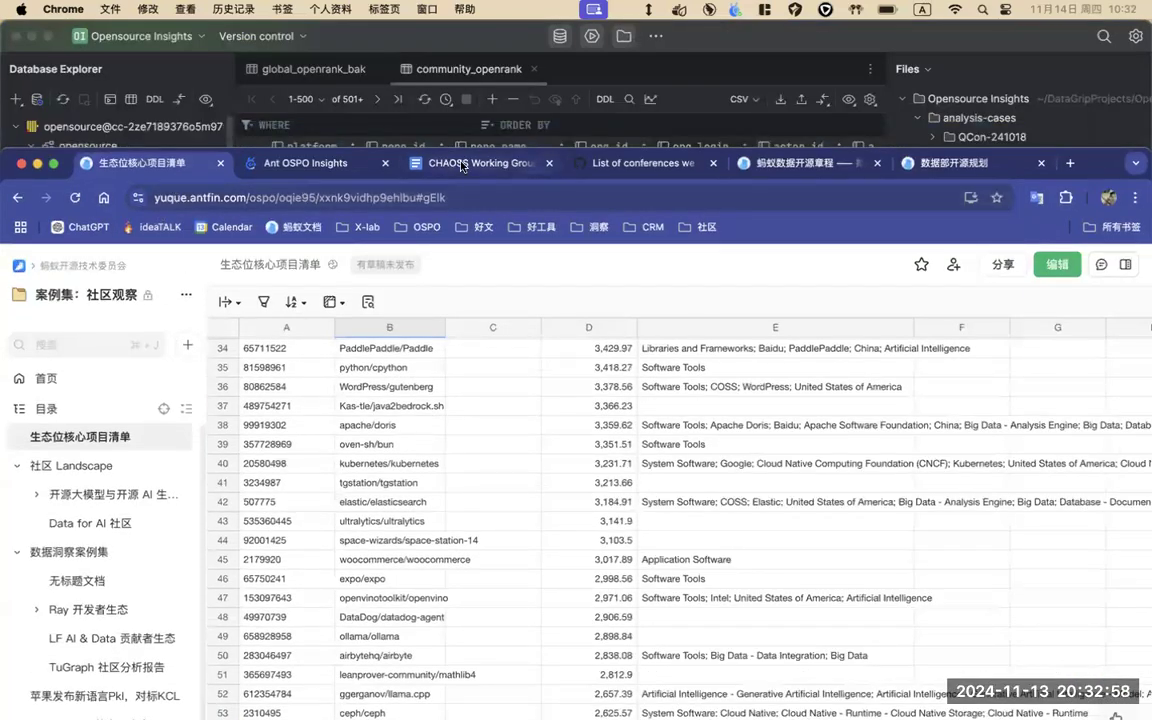
Move the Ant OSPO Insights tab into its own window and show the CHAOSS Working Group Minutes tab
click(470, 163)
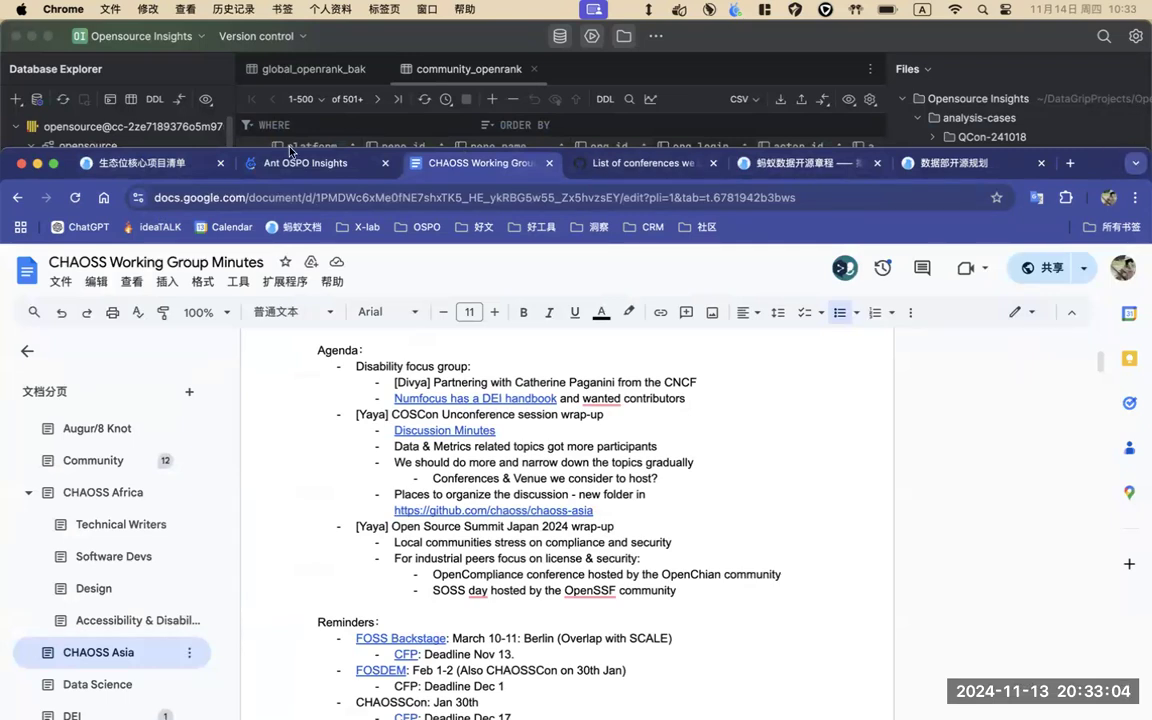
mouse_move(305, 163)
mouse_down()
mouse_move(446, 124)
mouse_move(441, 166)
mouse_up()
click(442, 168)
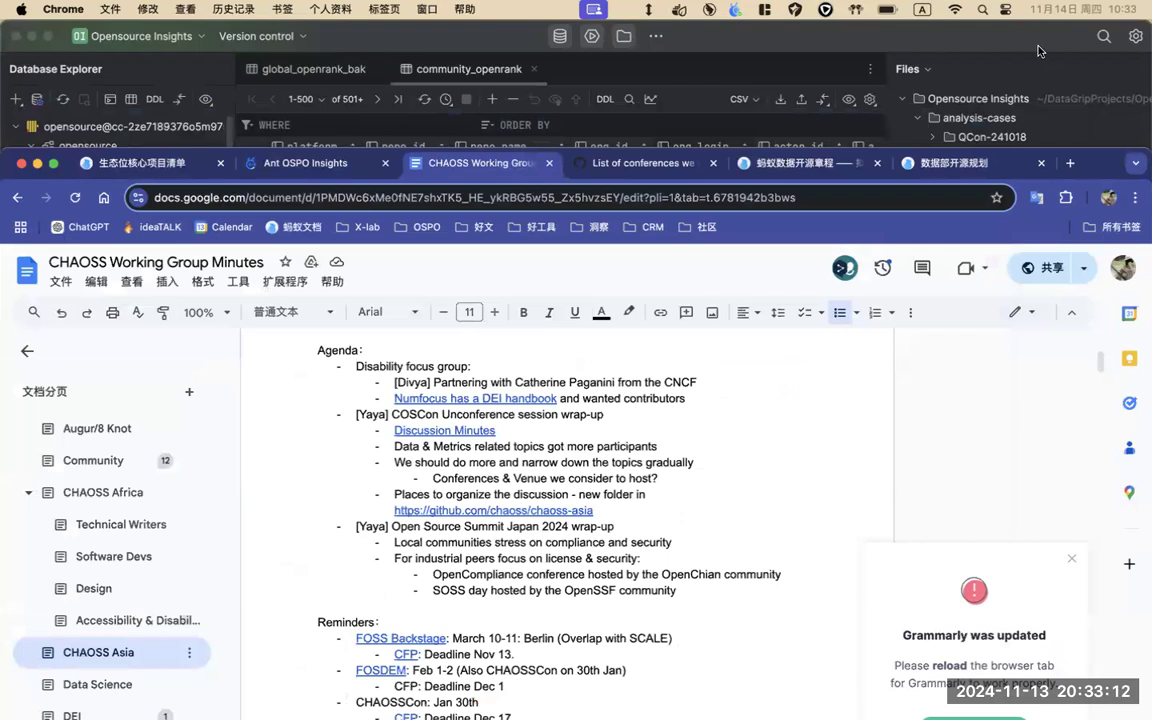
Maximize the browser window, select the document's web address, then switch over to DataGrip
double_click(1086, 177)
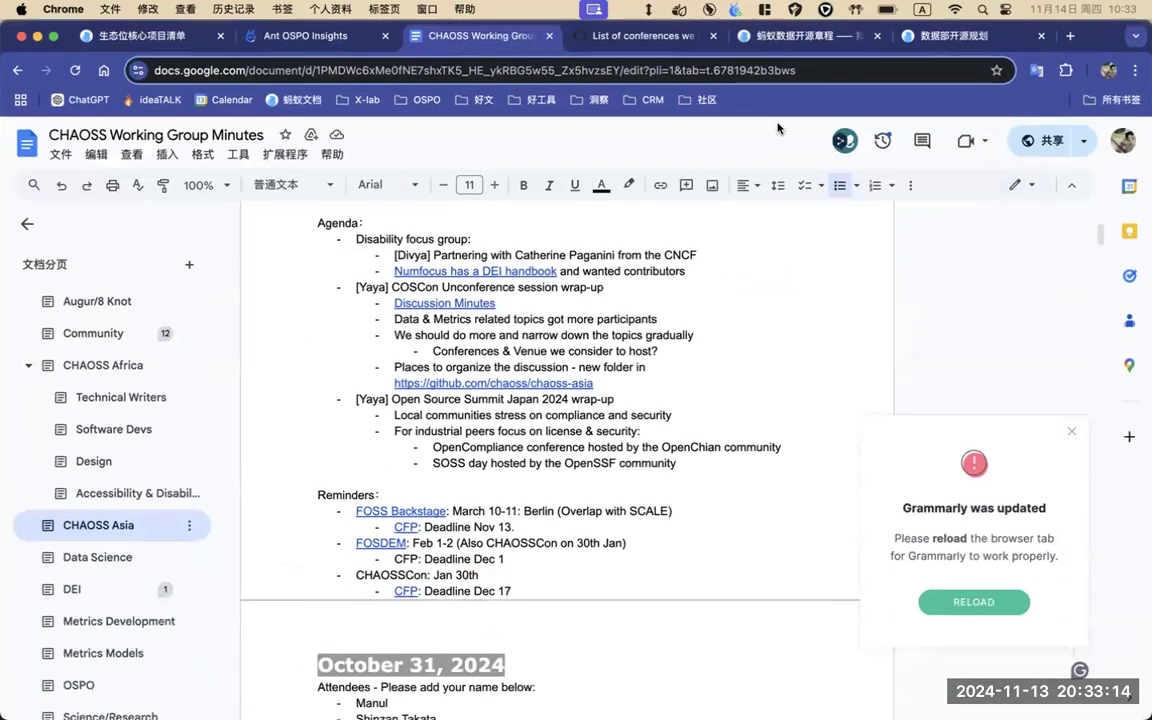
click(502, 75)
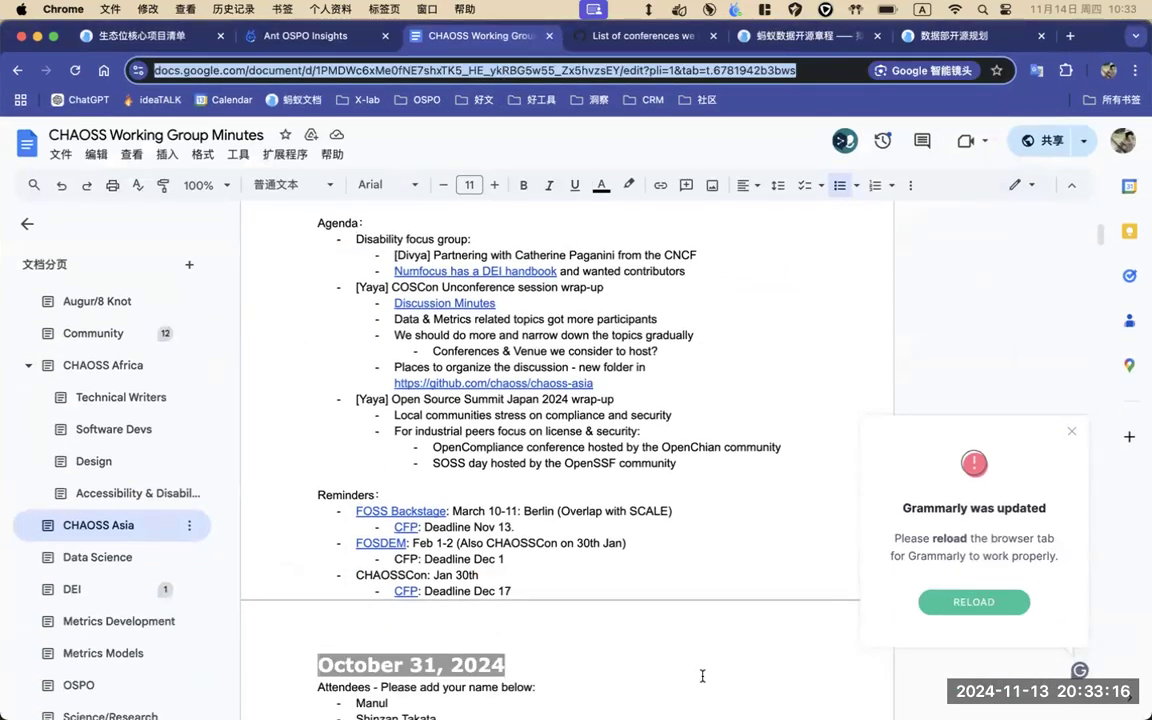
mouse_move(830, 690)
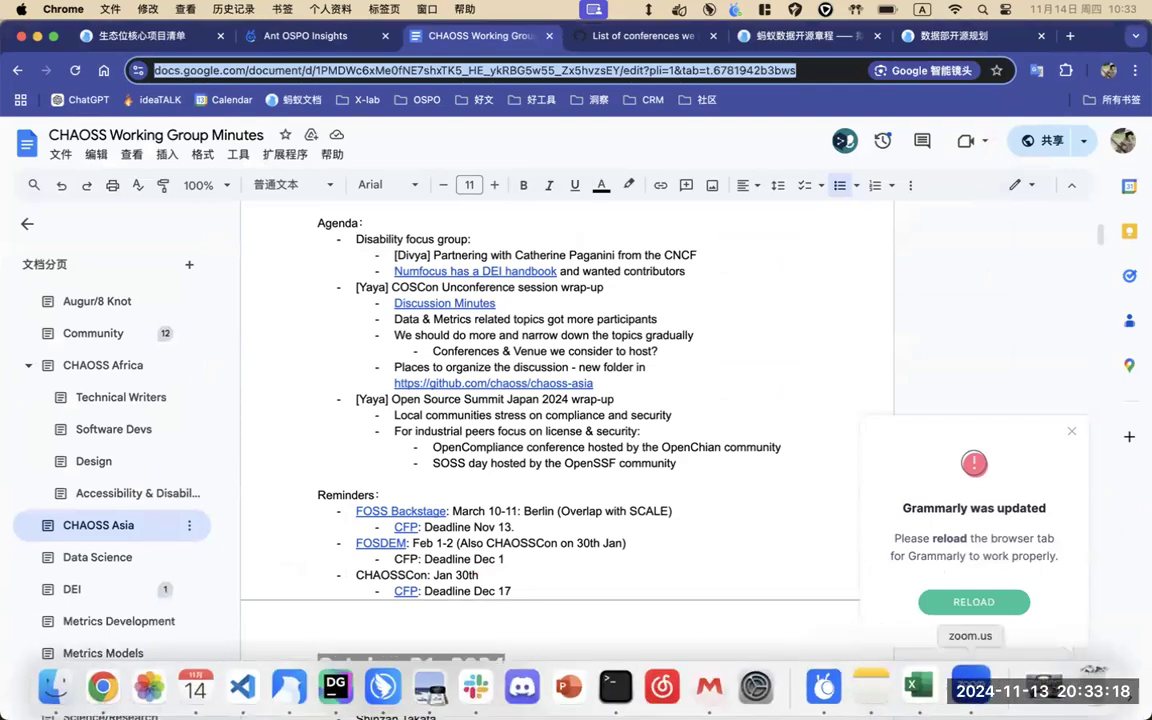
click(980, 690)
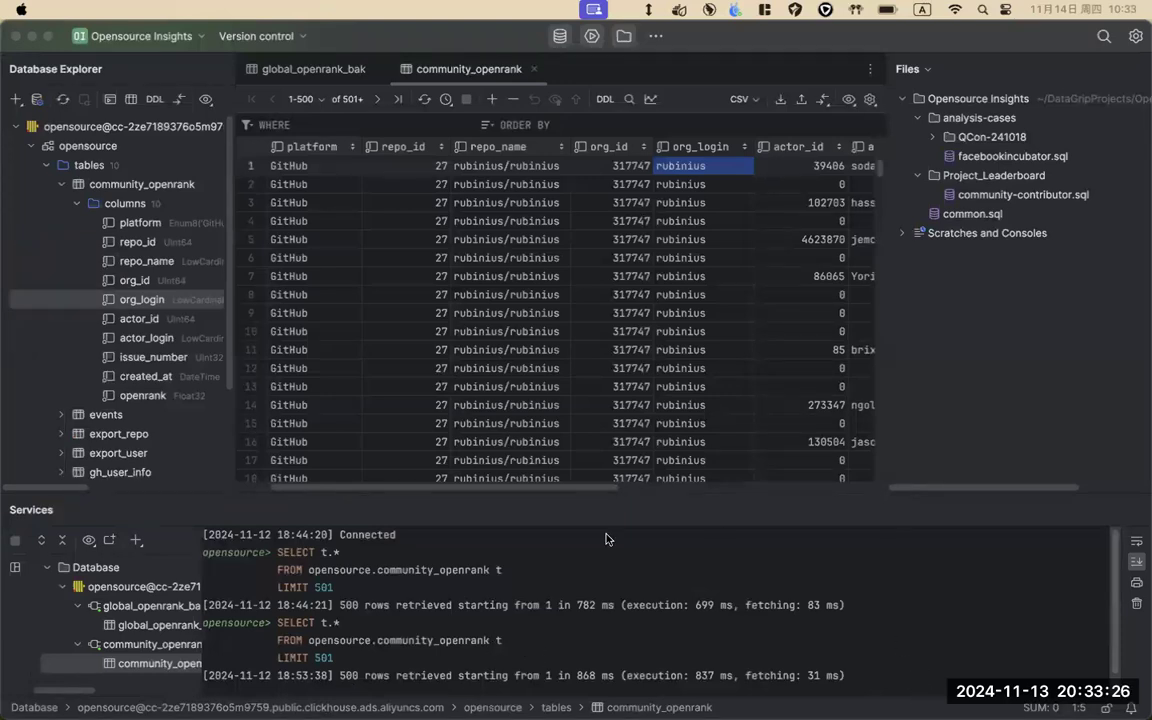
Bring the Google Docs minutes back through Mission Control and scroll up to the November 14 notes
key(ctrl+Up)
click(335, 424)
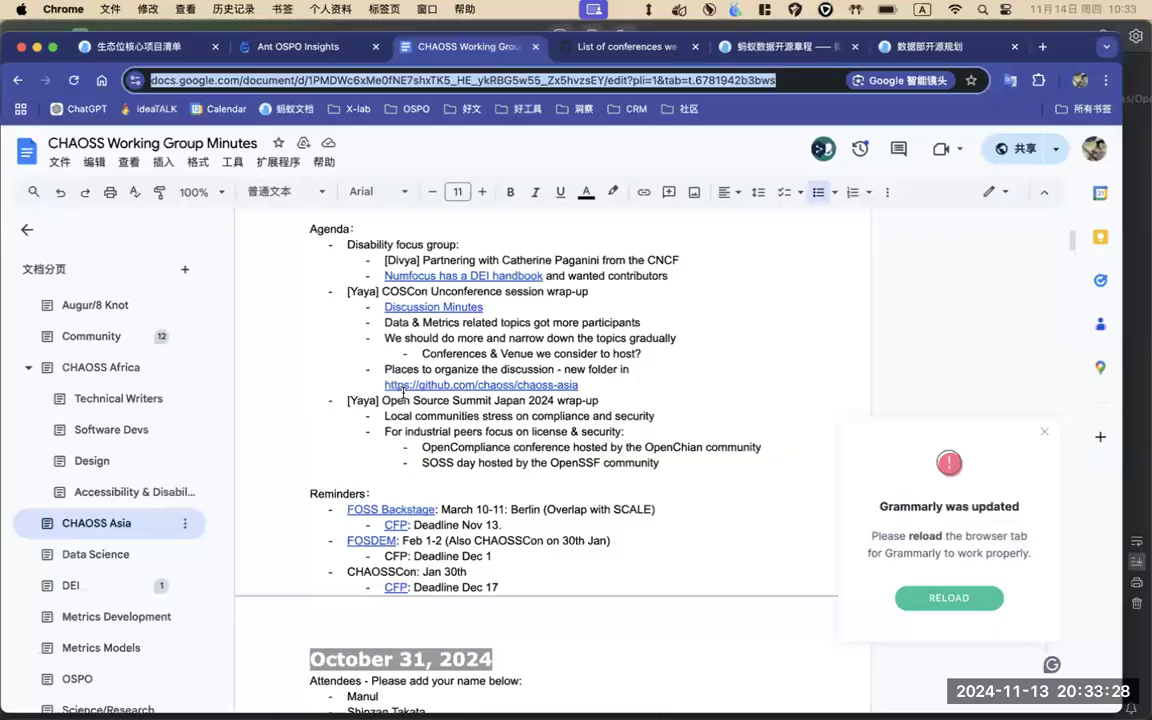
scroll(427, 293, up, 3)
Add an empty attendee bullet below the first attendee's name
click(427, 283)
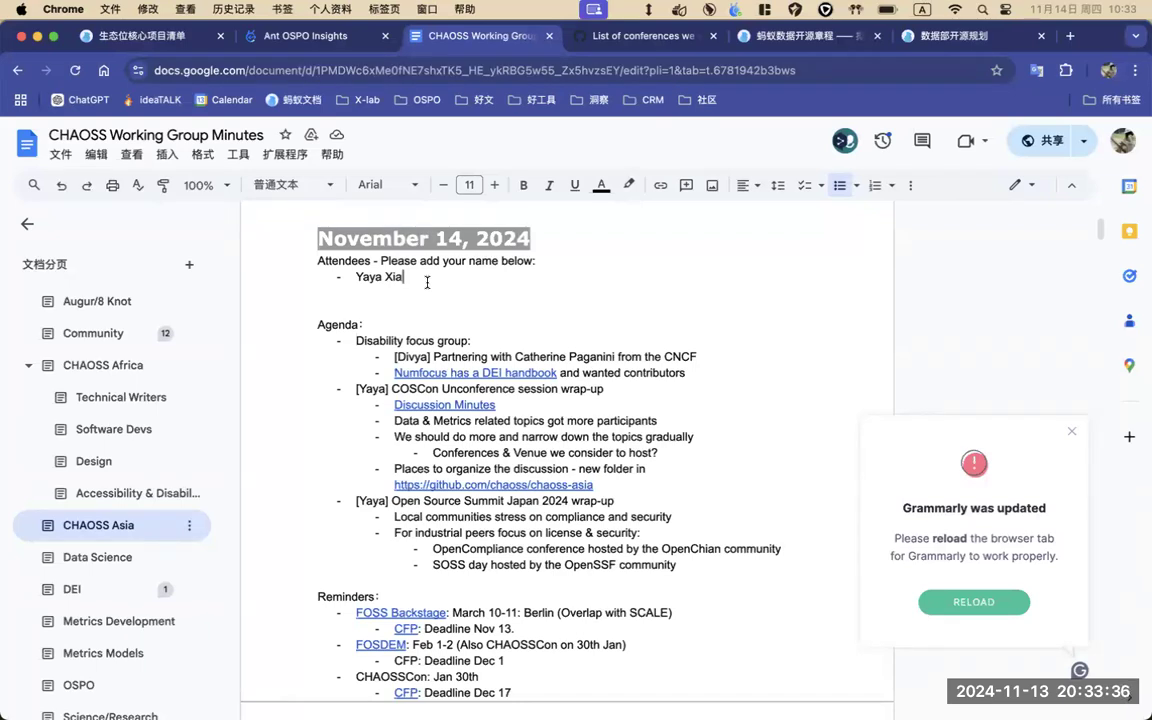
key(Return)
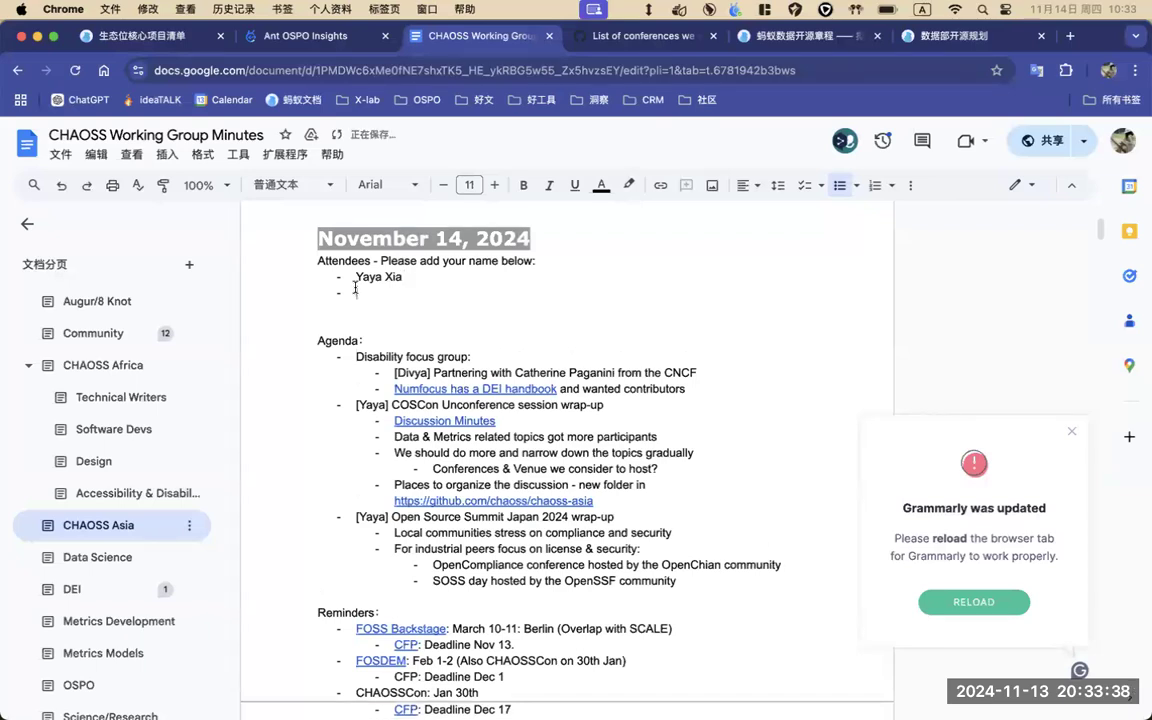
scroll(390, 375, up, 2)
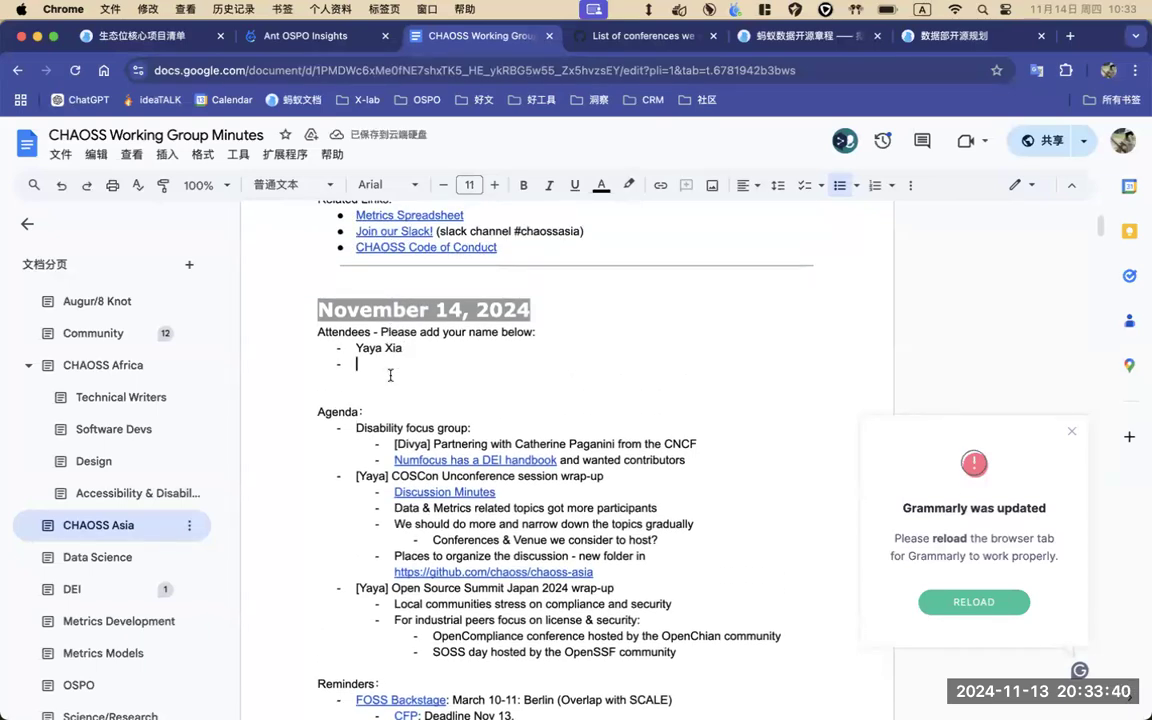
scroll(390, 375, down, 1)
scroll(388, 385, down, 4)
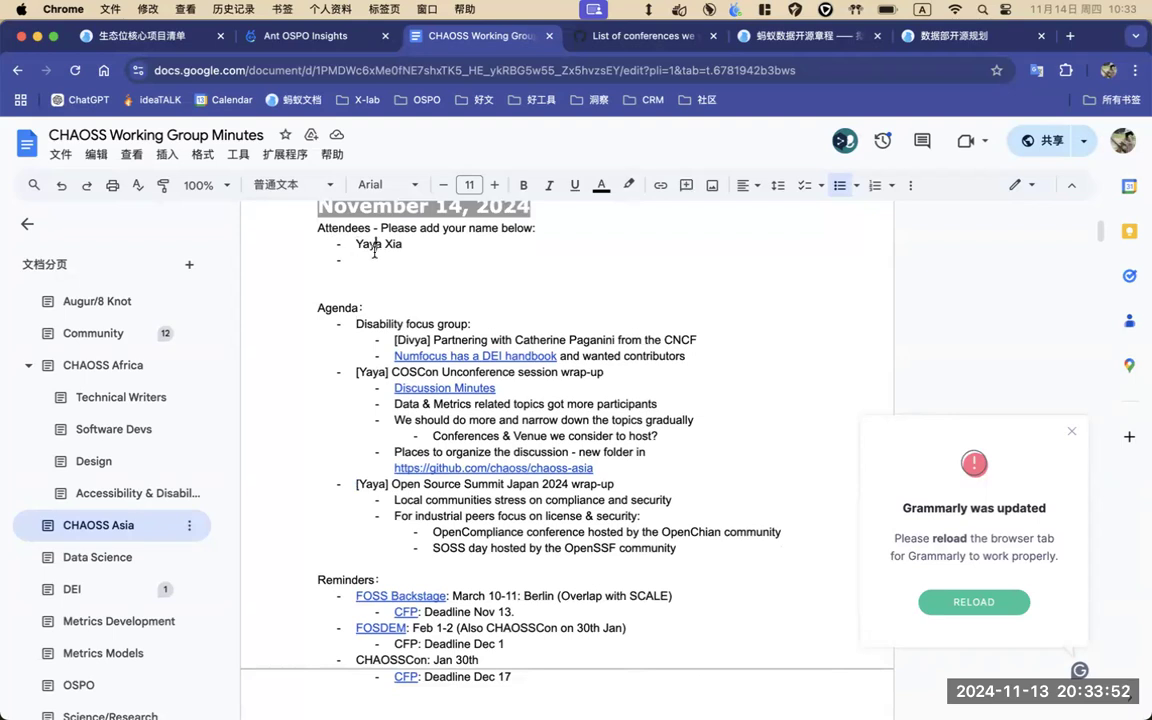
Append ', today is sunny in Hangzhou' to the first attendee's line
click(408, 246)
text(, )
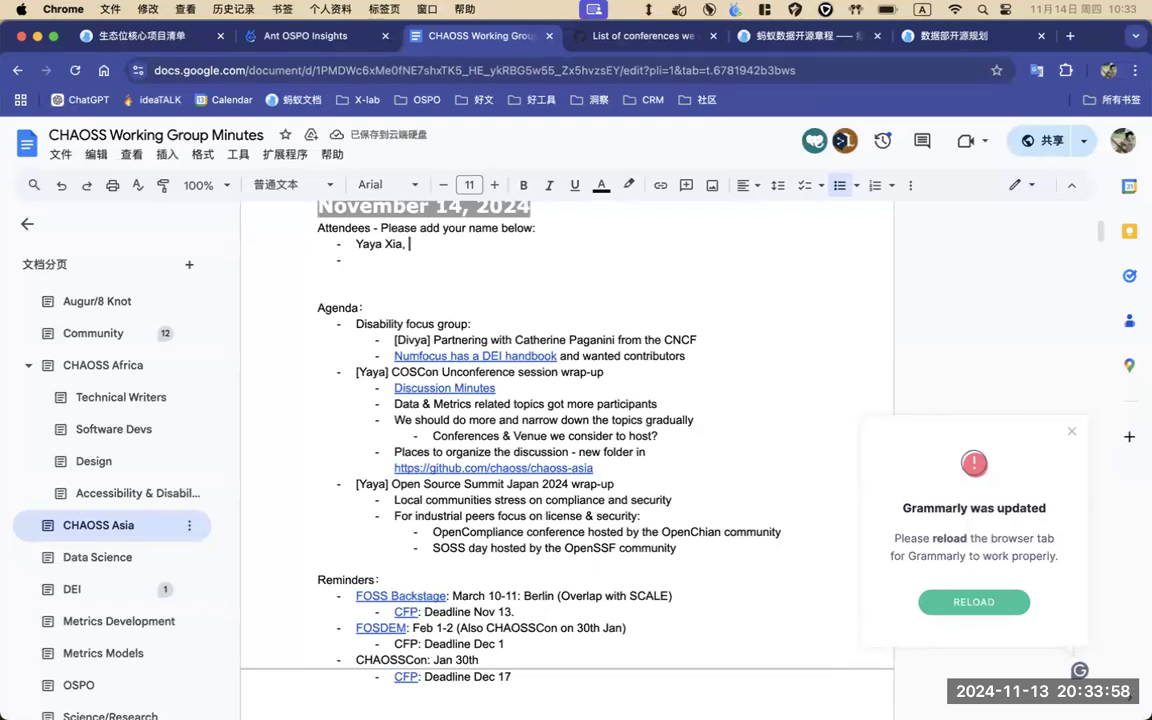
text(to)
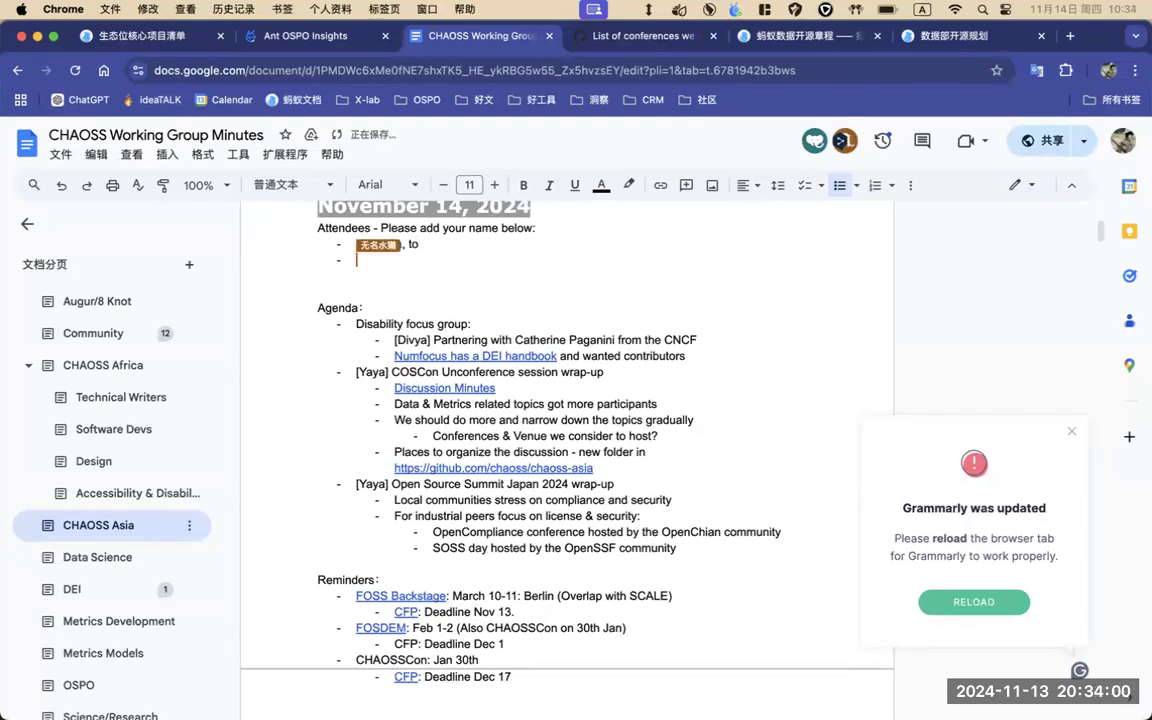
text(day is sun)
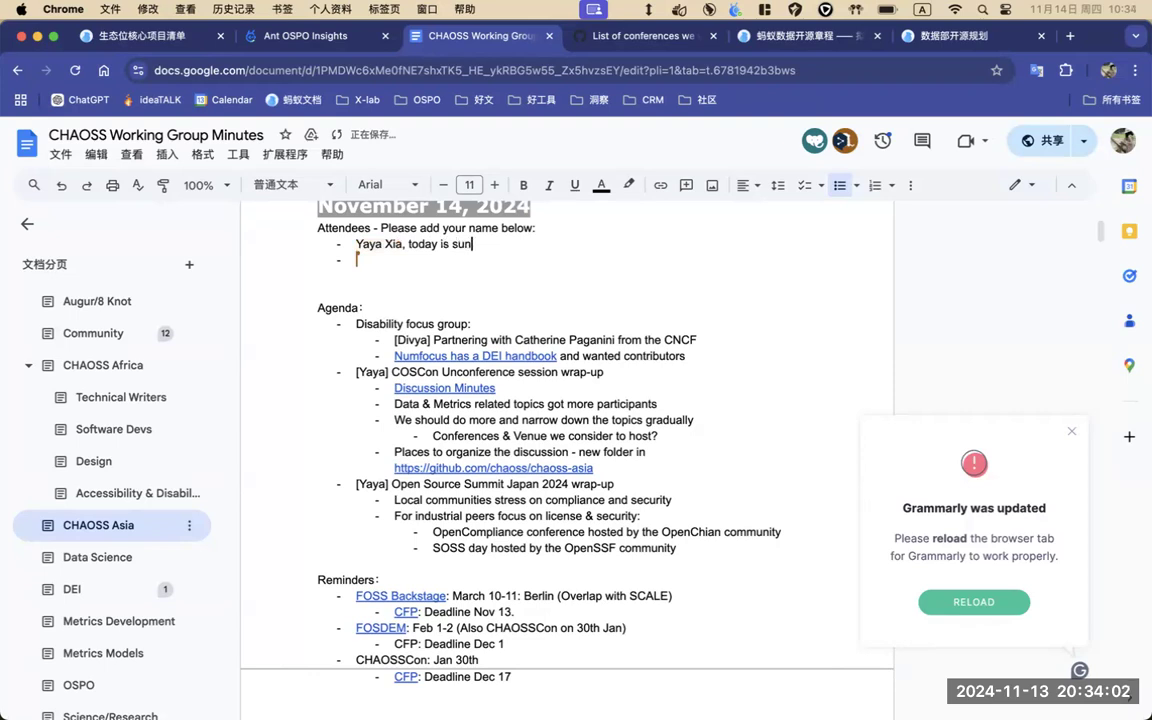
text(ny in Hangzho)
text(u)
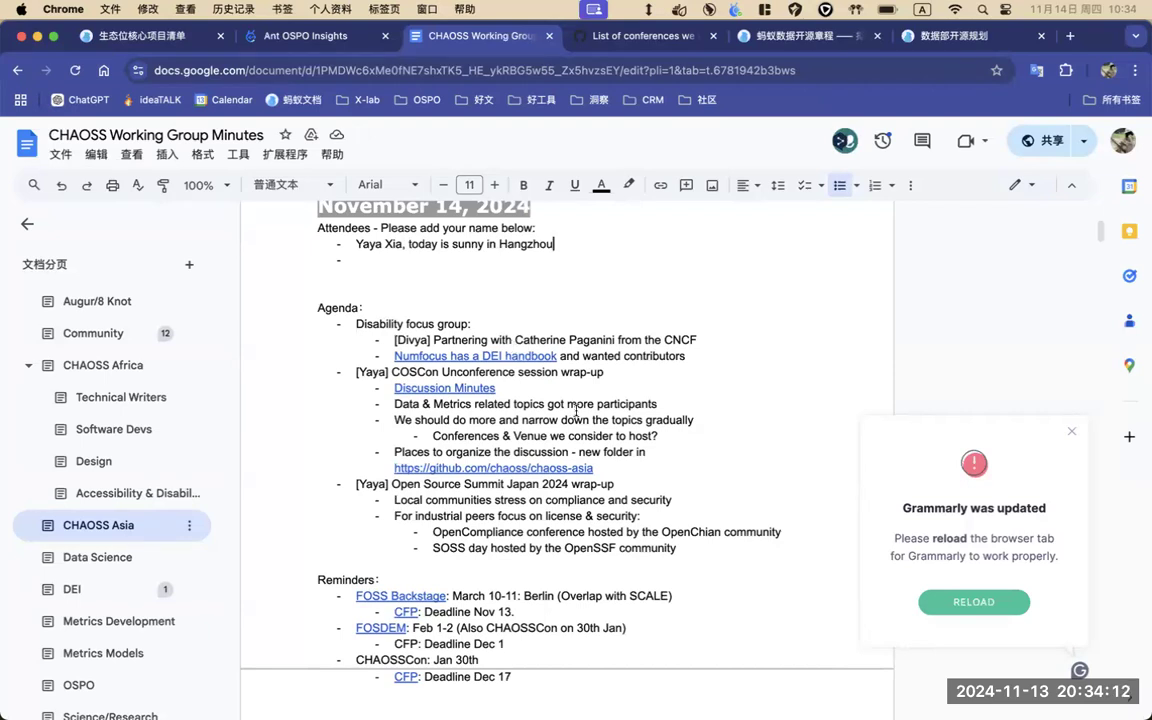
scroll(576, 410, down, 1)
scroll(576, 410, down, 1)
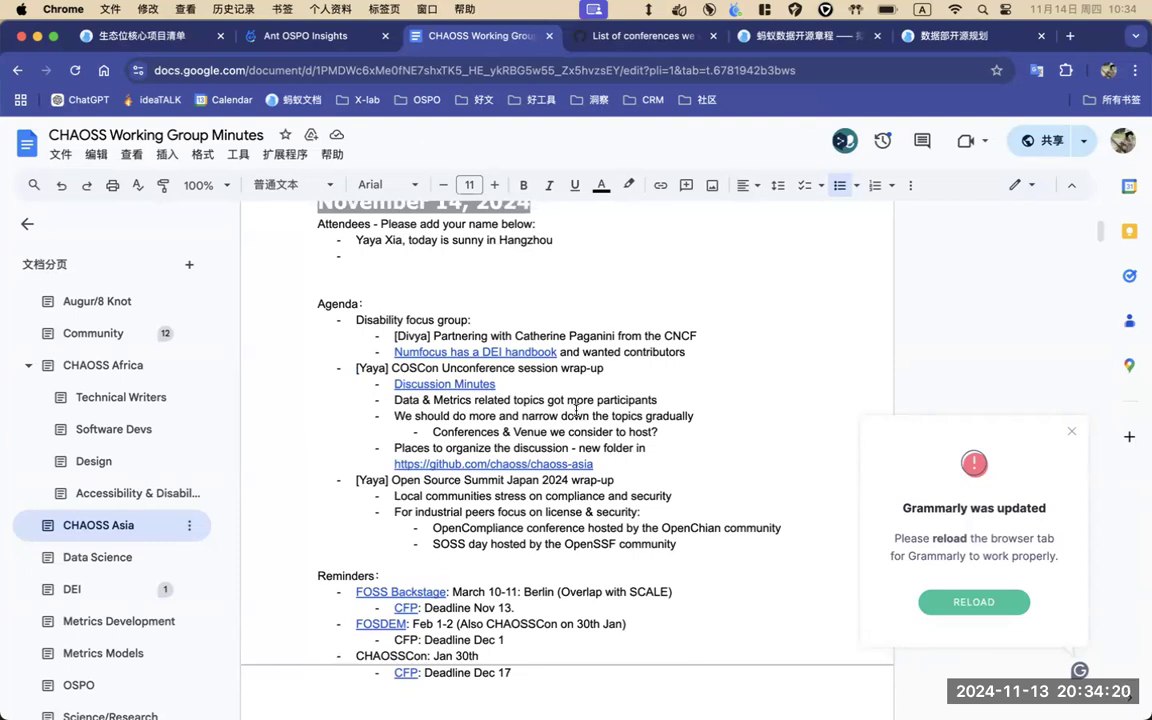
key(XF86AudioRaiseVolume)
click(587, 258)
scroll(625, 330, down, 1)
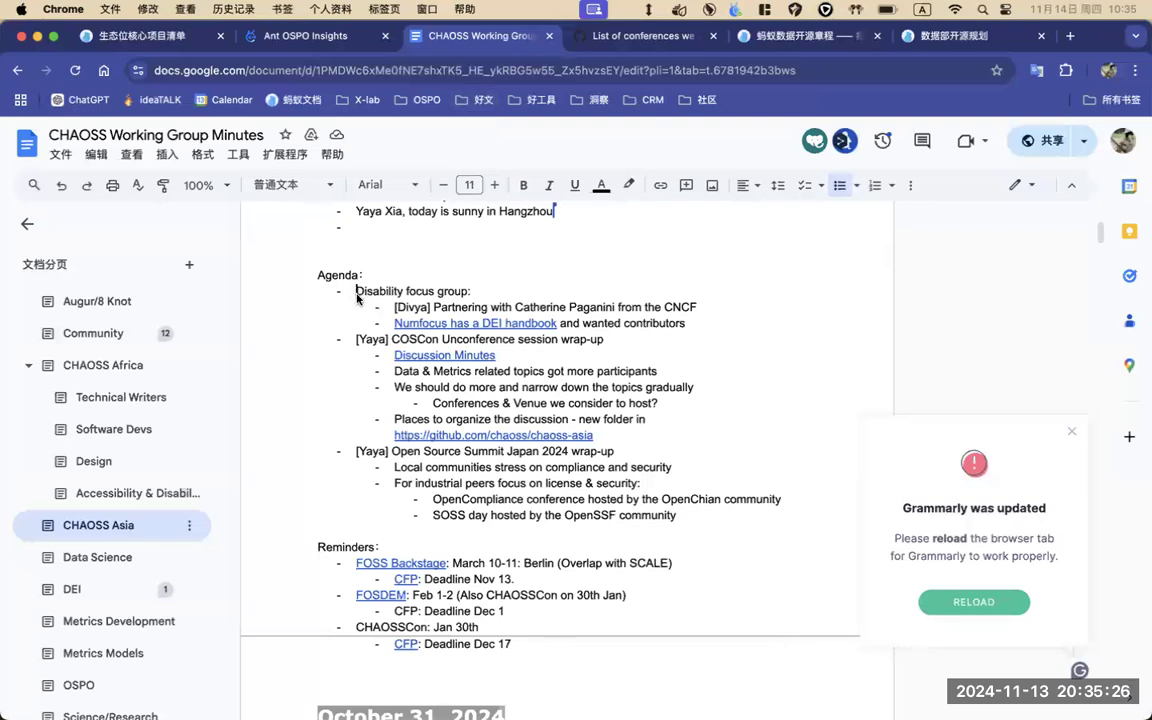
Insert a 'Social media management:' agenda item above Disability focus group
key(Return)
key(Up)
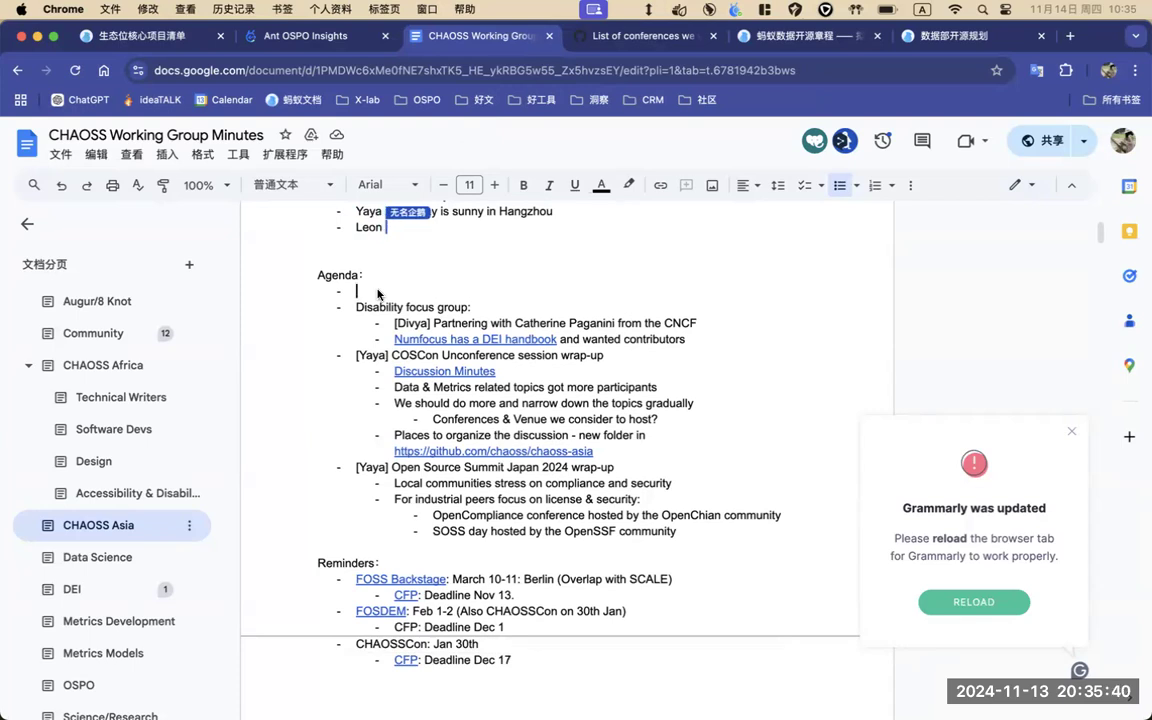
text(Social media manage)
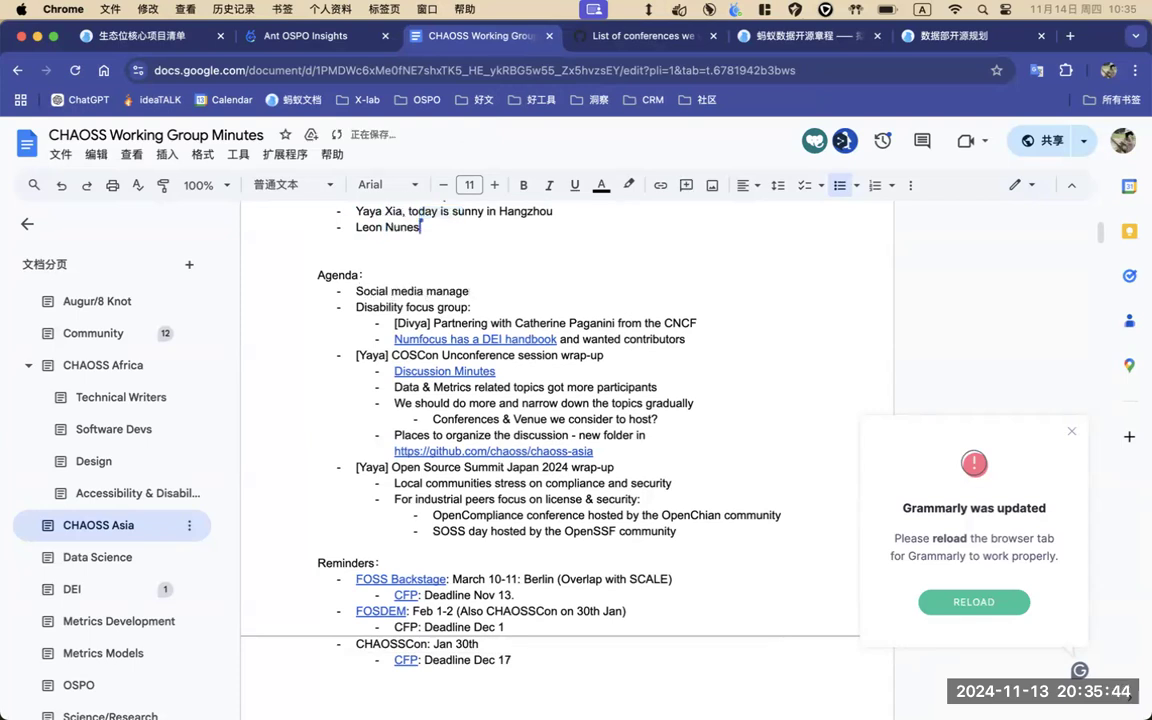
text(ment:)
Add sub-points 'X, Linkedin' and 'start later to look into how other CHAOSS WGs are working on this'
key(Return)
key(Tab)
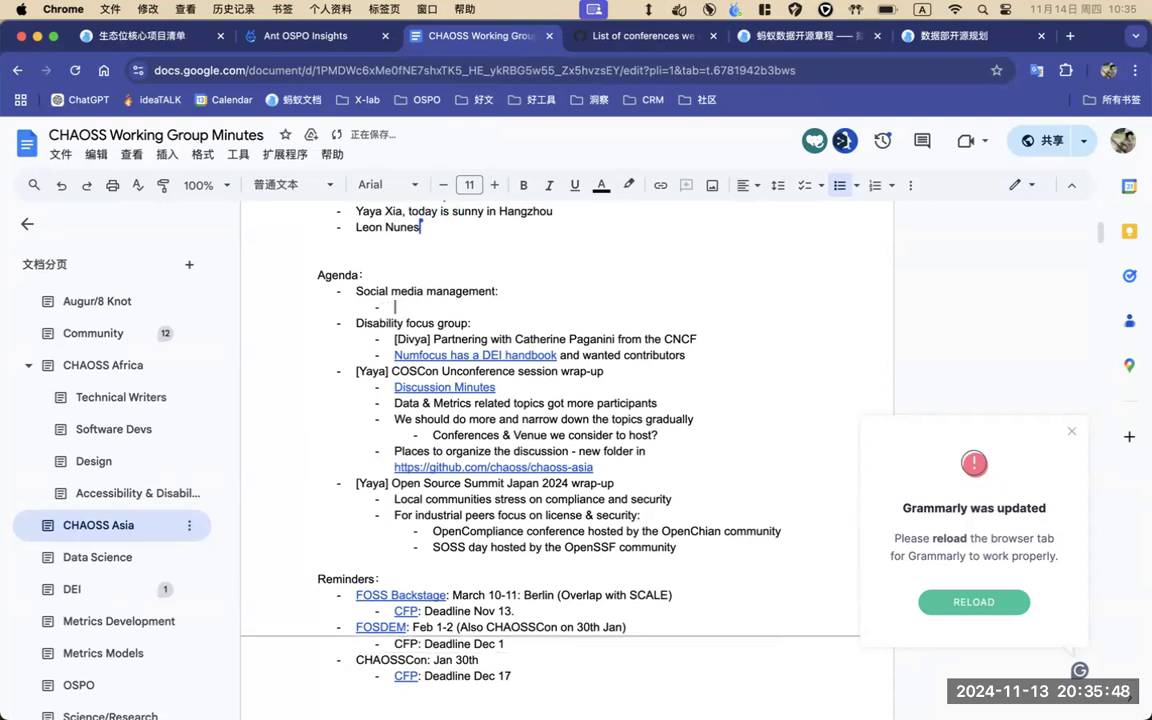
text(X, Linkedin)
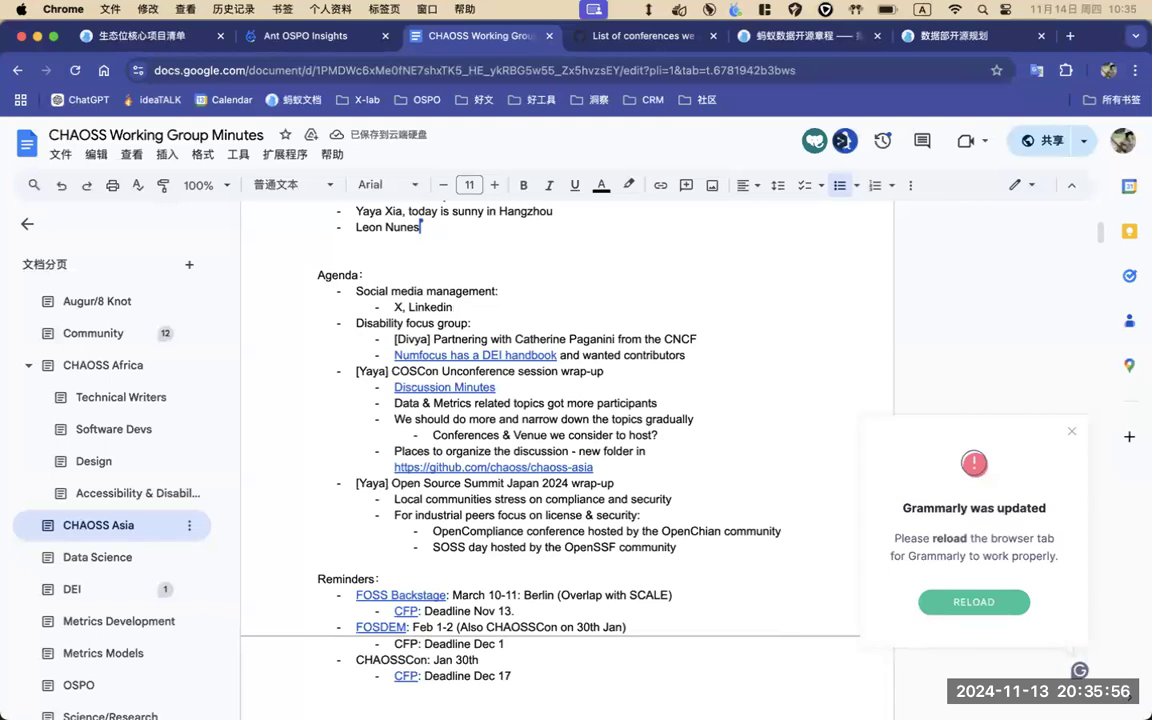
key(Return)
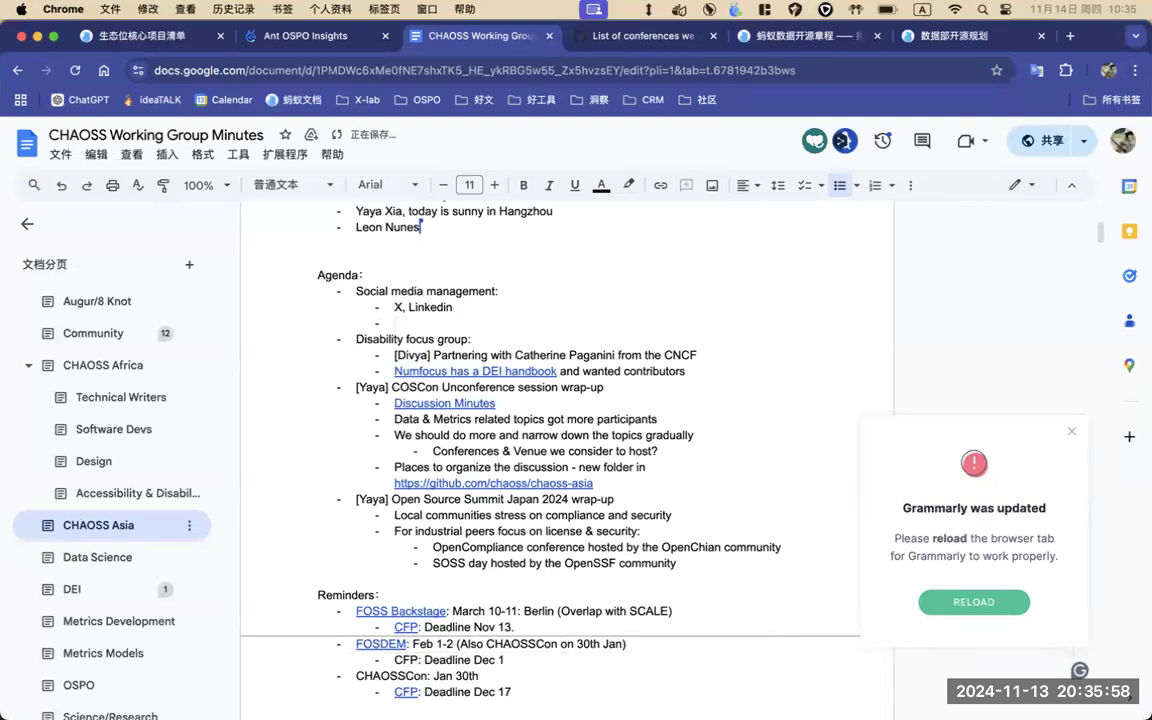
text(start)
text( later to)
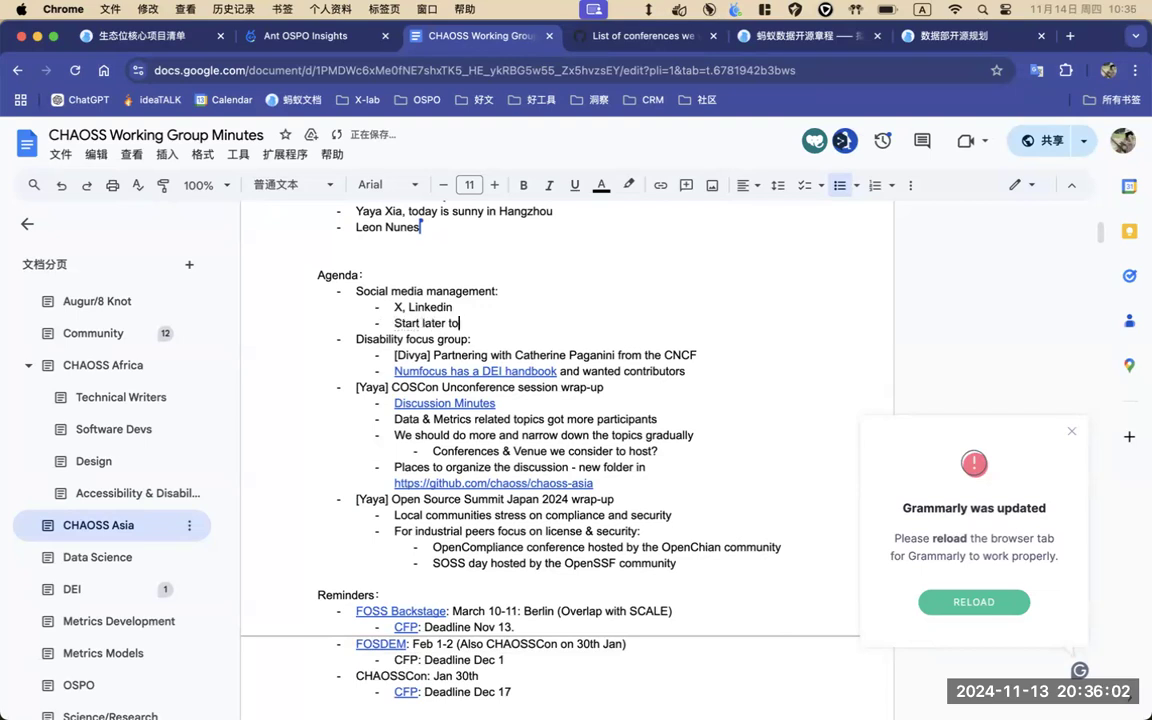
text( look into how )
text(other C)
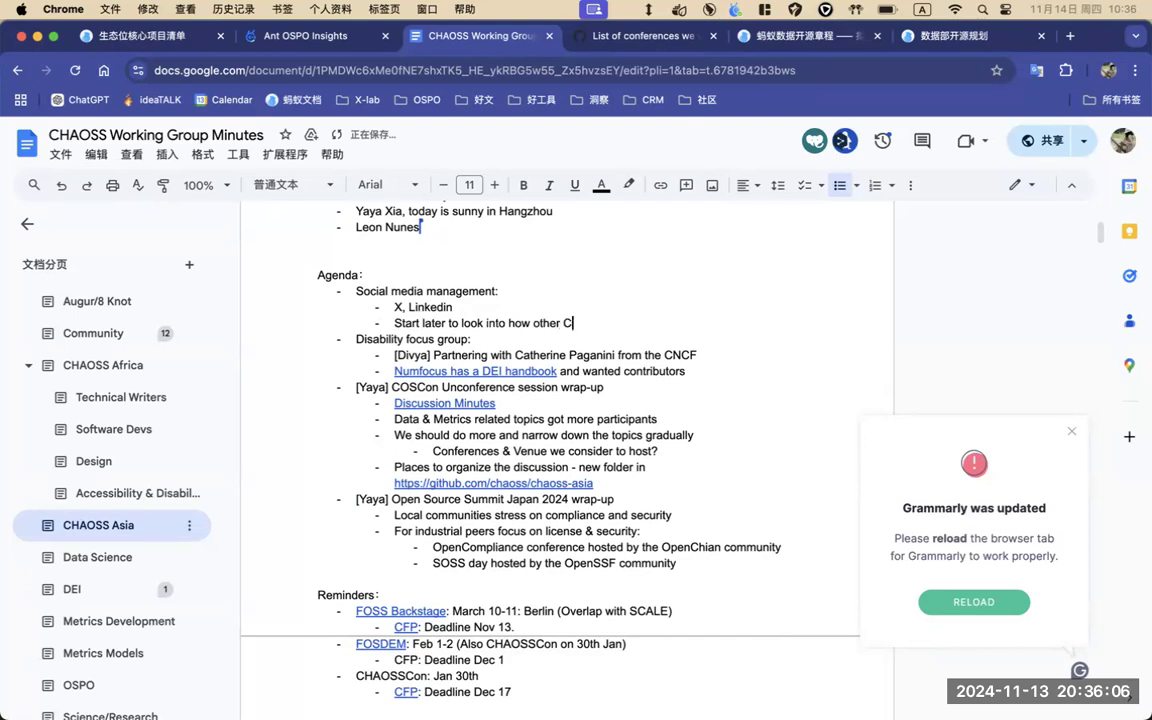
text(HAOSS)
text( WGs)
text( are work)
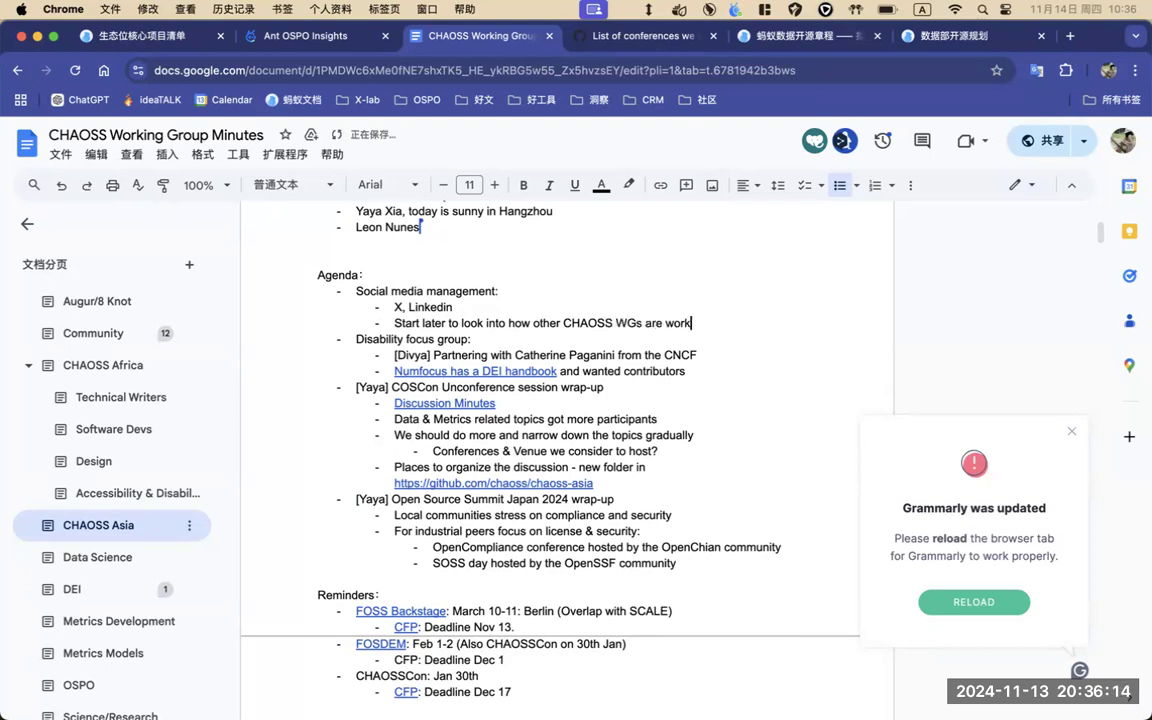
text(ing on this)
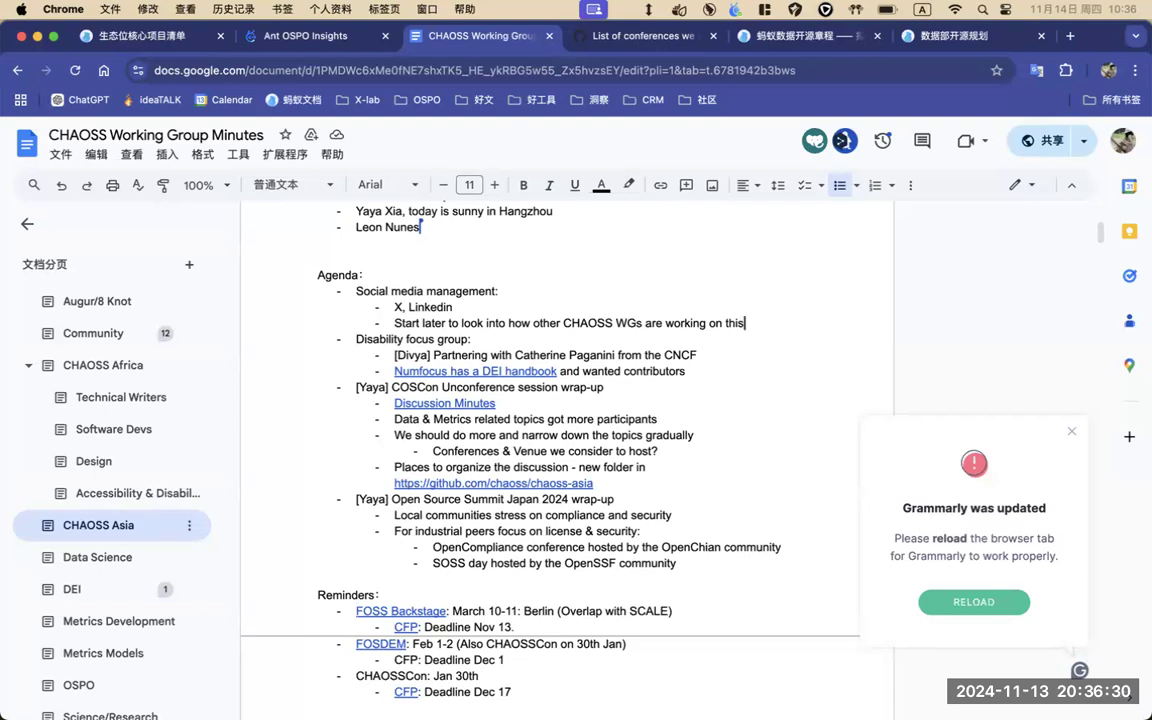
Scroll through the minutes and place the cursor at the end of the COSCon'24 question
scroll(432, 369, down, 2)
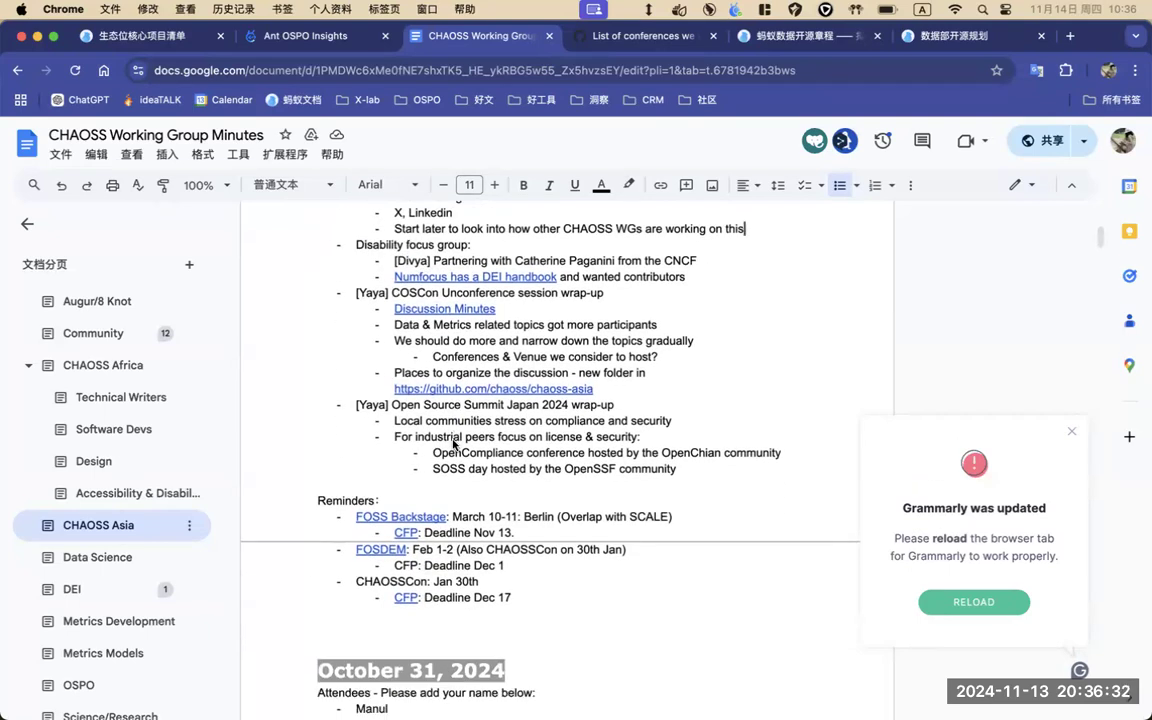
scroll(453, 443, up, 1)
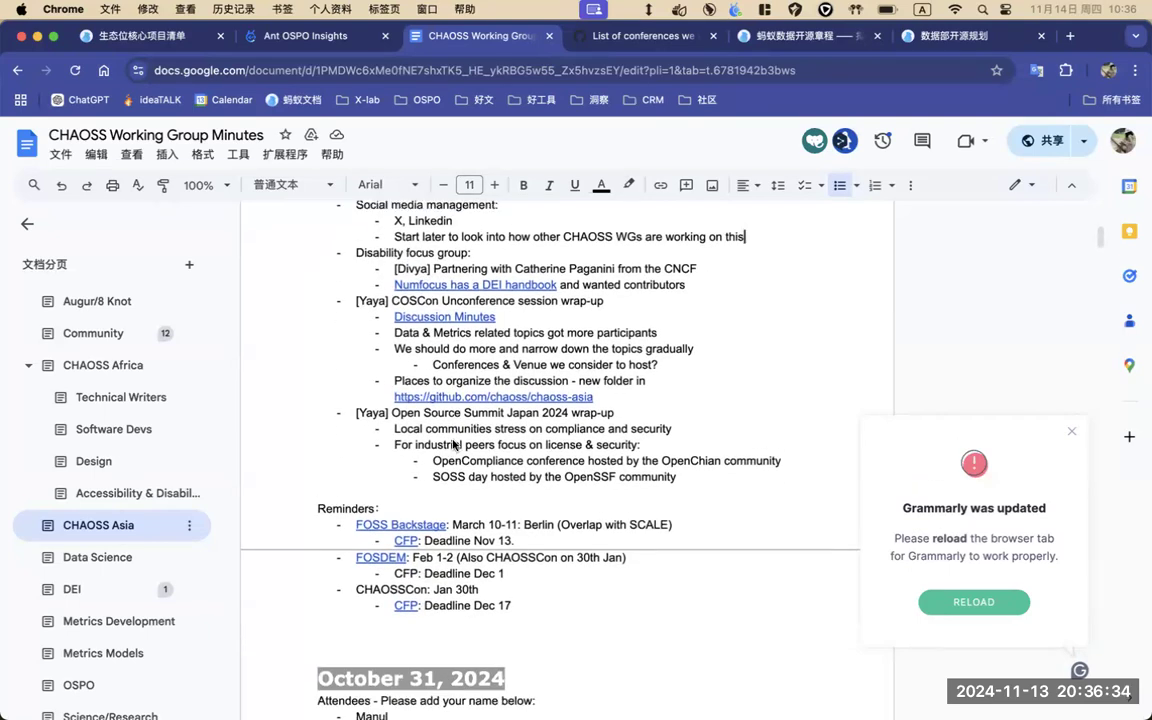
scroll(453, 443, up, 3)
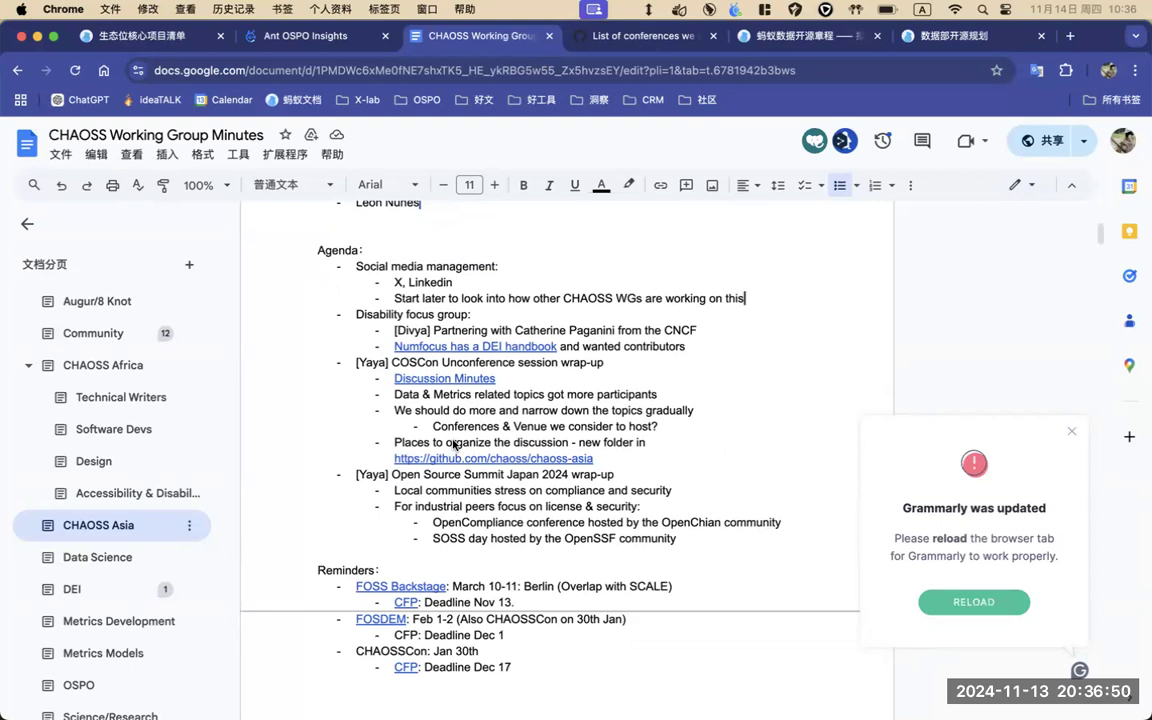
scroll(454, 444, down, 10)
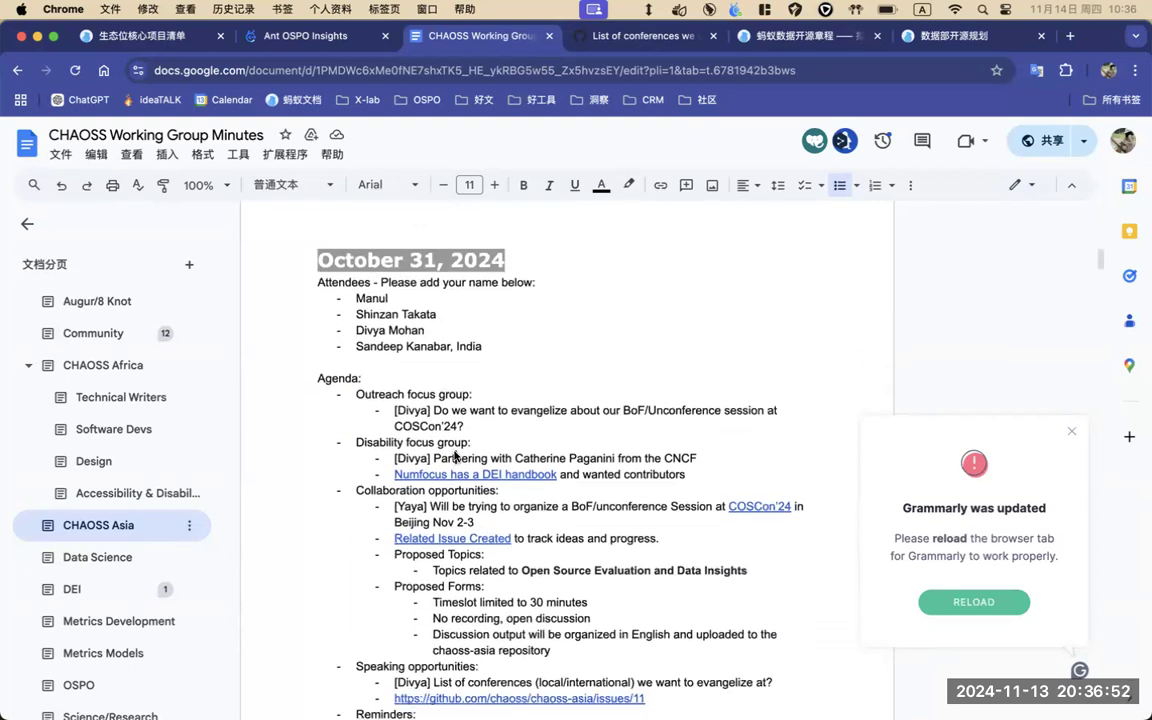
scroll(454, 458, down, 2)
scroll(444, 427, down, 1)
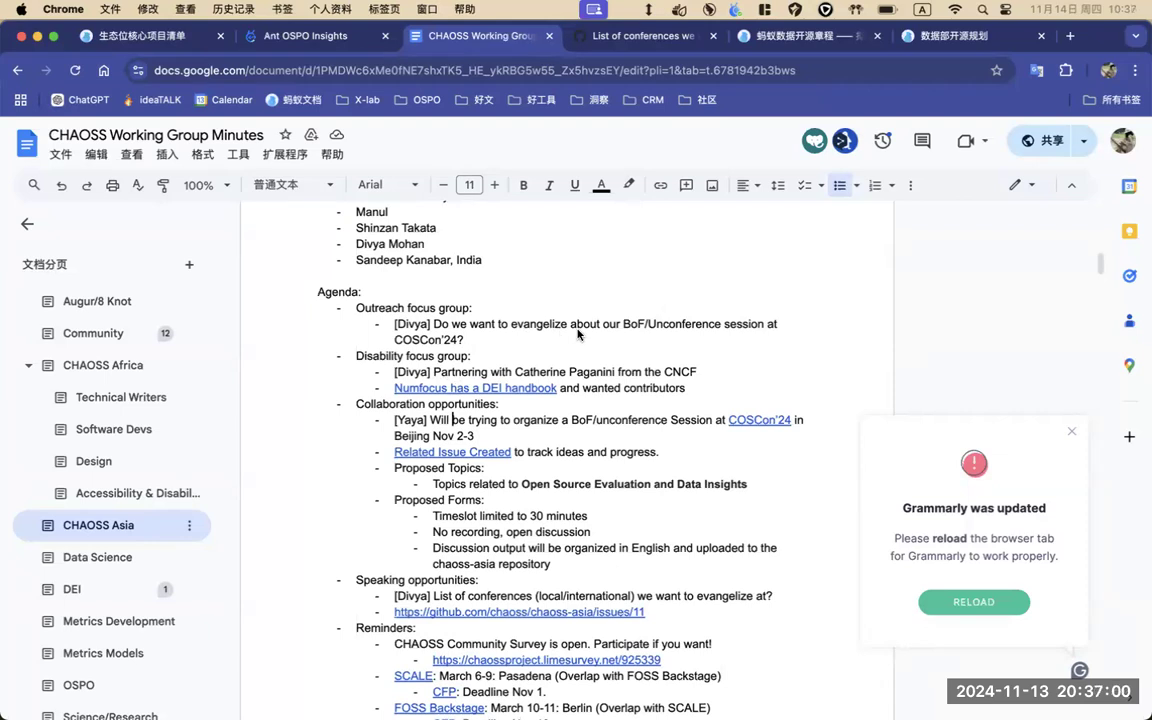
click(722, 342)
Scroll up past the October 31, 2024 heading to the newest Agenda section
scroll(722, 342, up, 2)
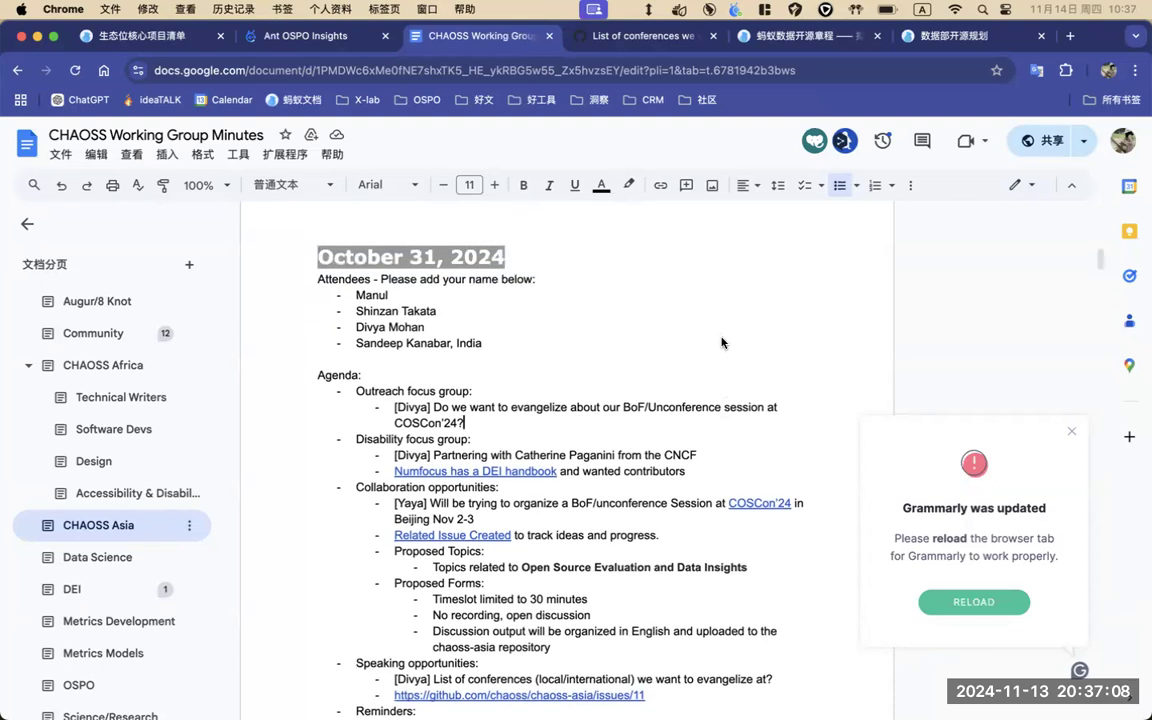
scroll(722, 342, up, 8)
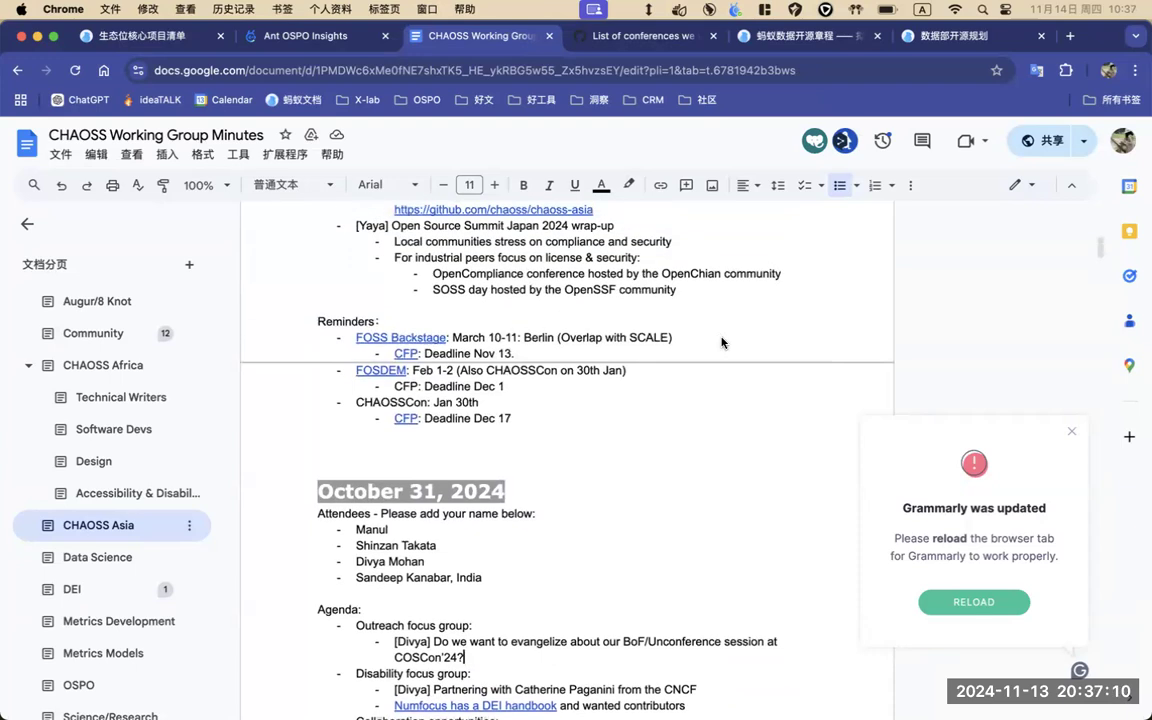
scroll(722, 342, up, 3)
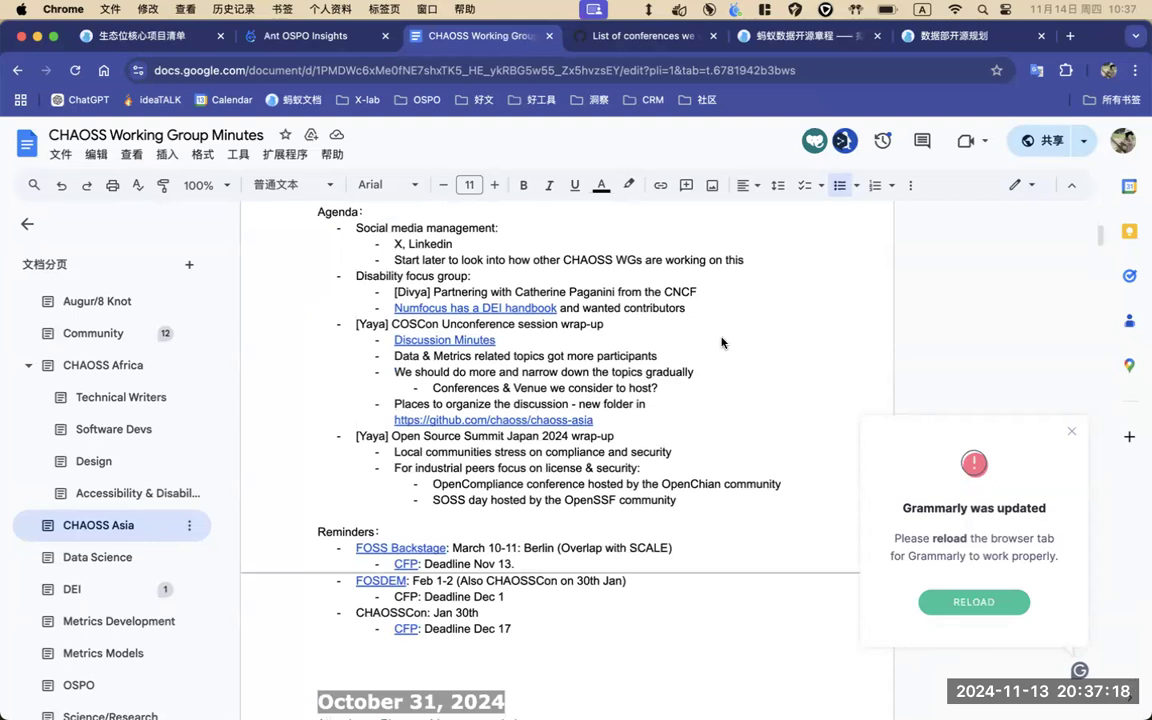
scroll(722, 343, up, 1)
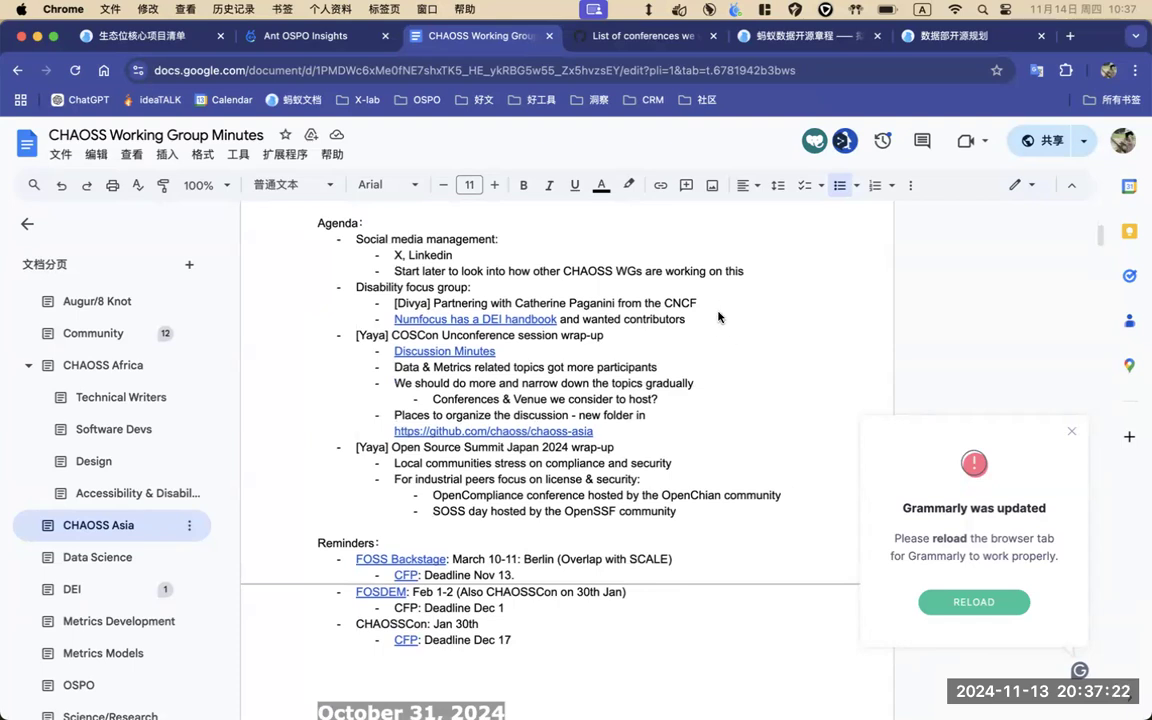
scroll(717, 319, up, 1)
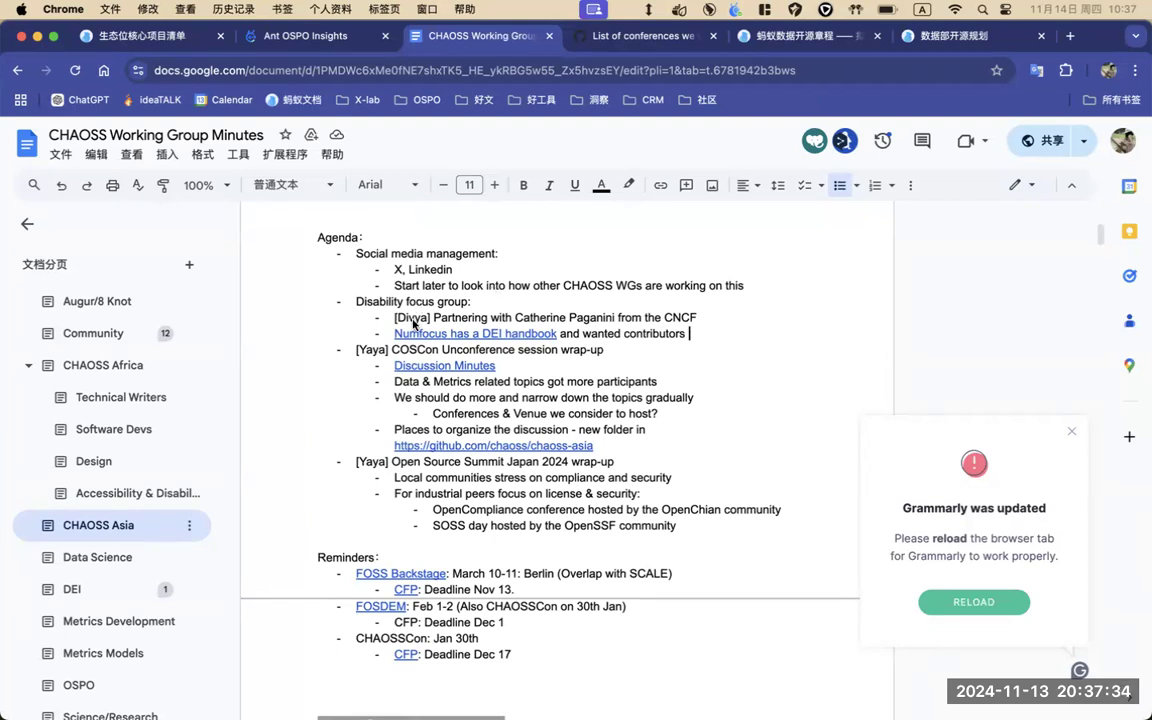
scroll(413, 324, up, 1)
scroll(413, 324, up, 2)
scroll(408, 360, down, 1)
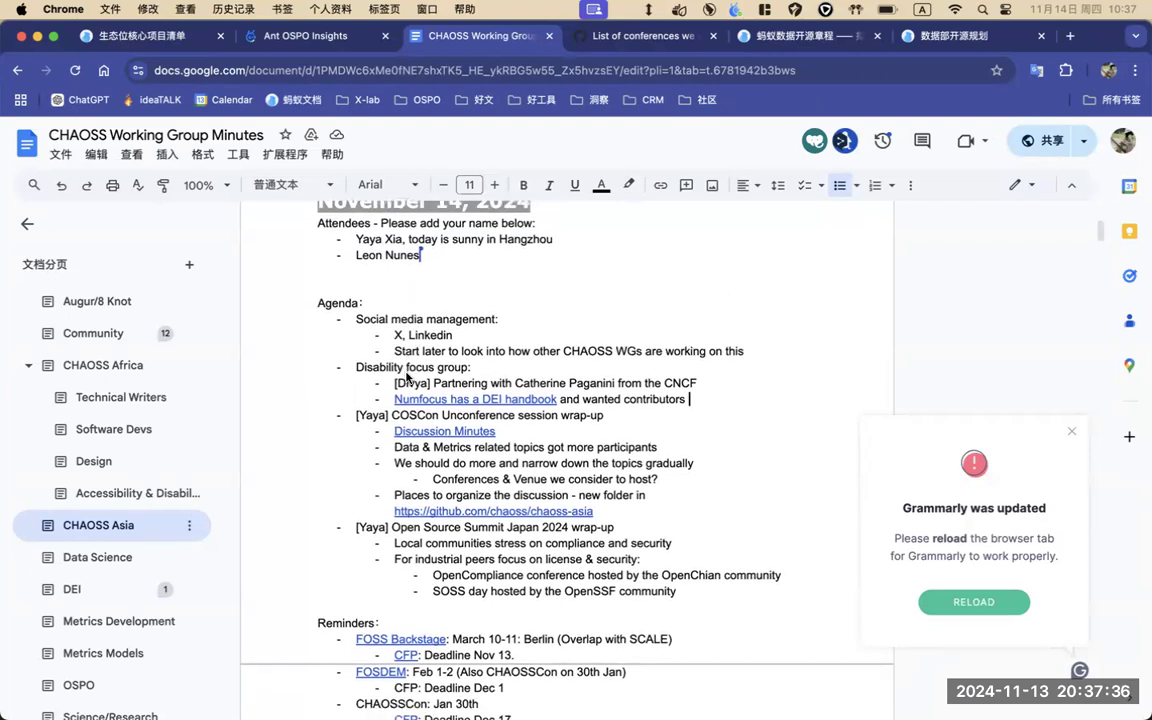
scroll(408, 376, down, 1)
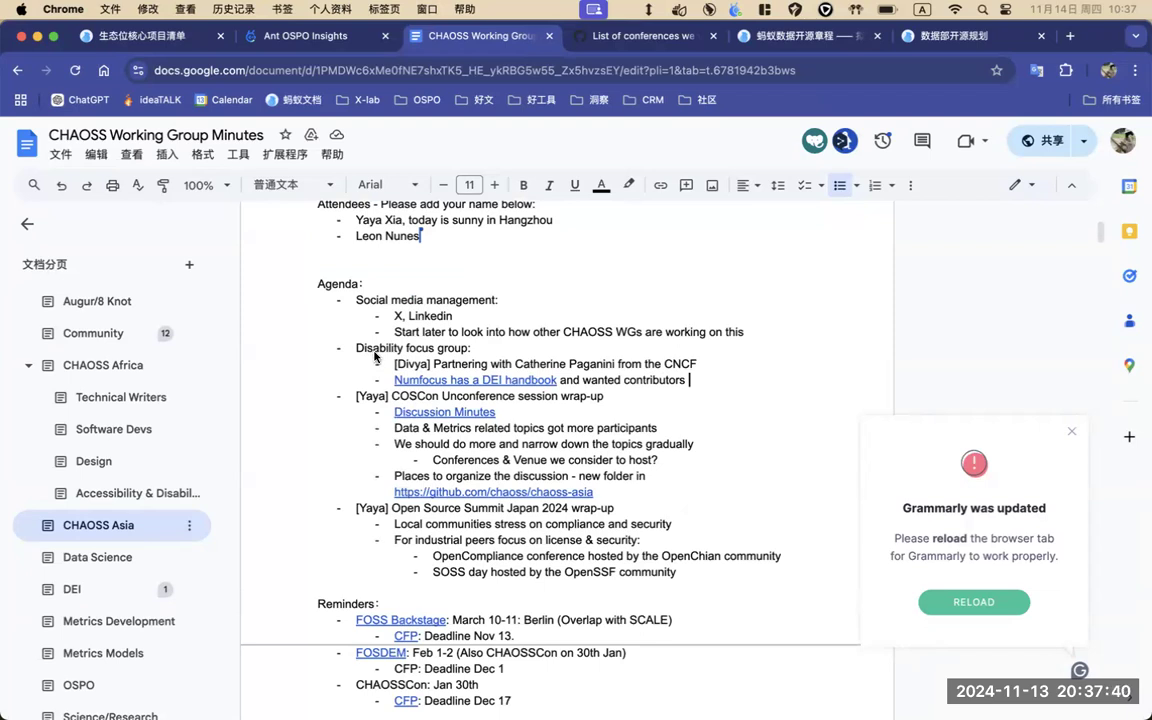
scroll(376, 356, down, 1)
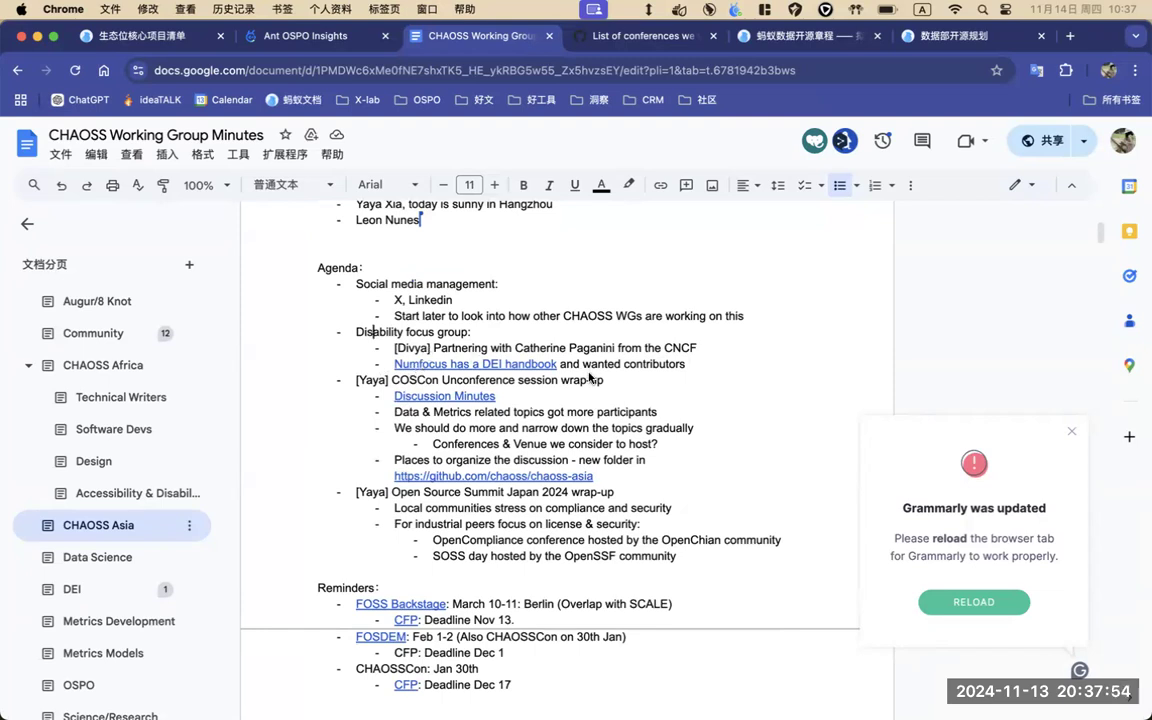
scroll(576, 363, down, 1)
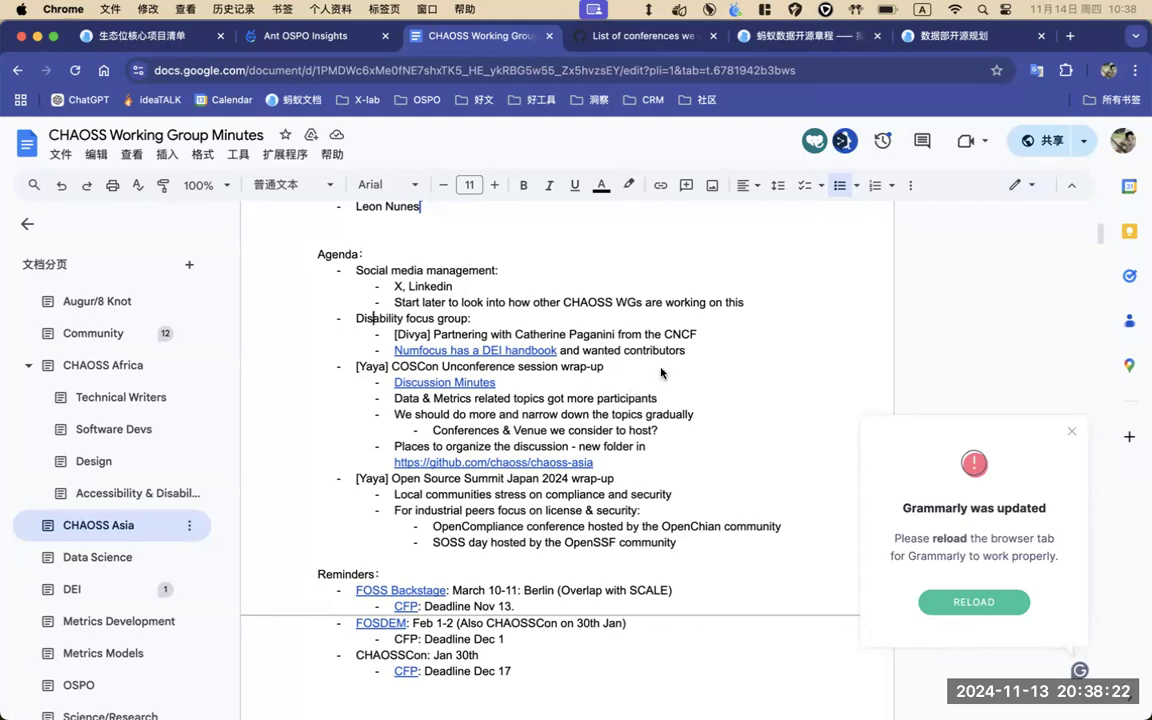
click(688, 351)
scroll(689, 353, down, 2)
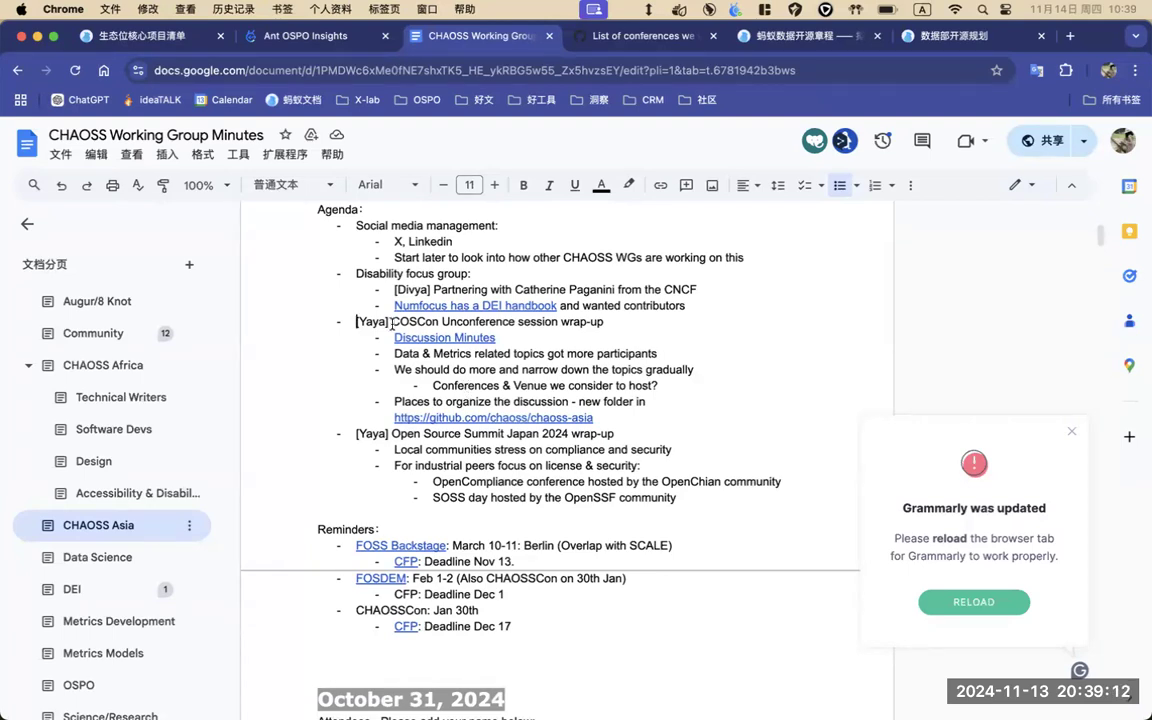
Select and then deselect 'COSCon' in the wrap-up item, and scroll down to the Discussion Minutes link
drag(392, 322, 438, 324)
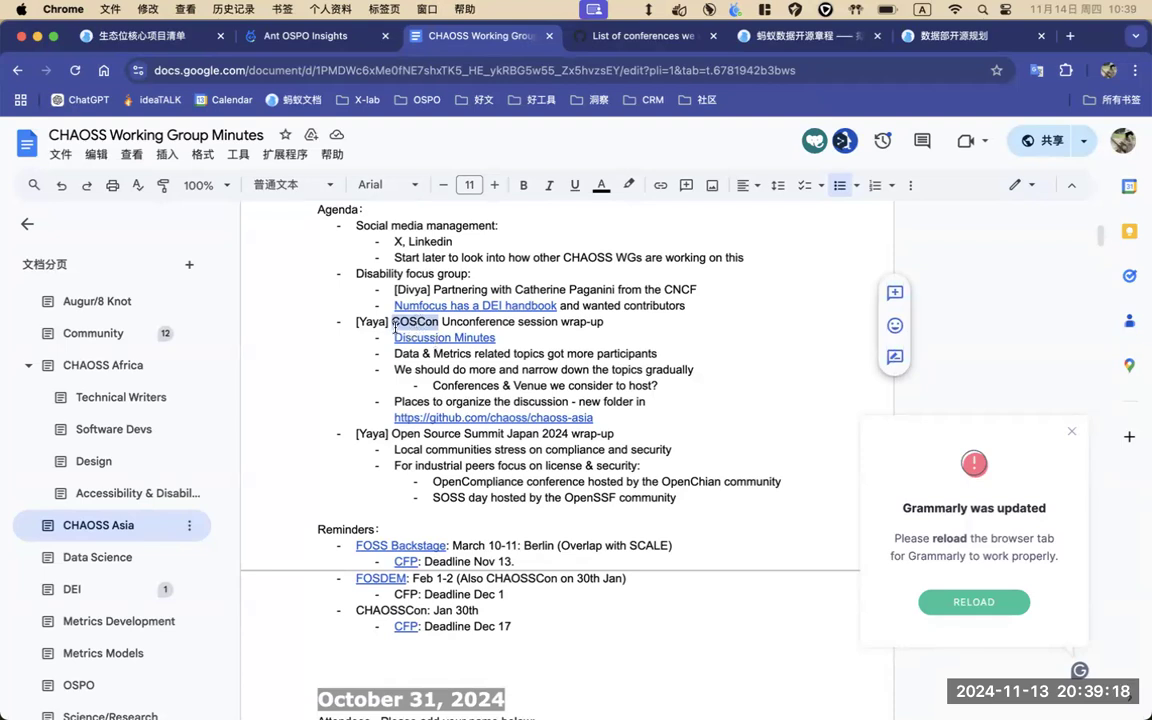
key(Left)
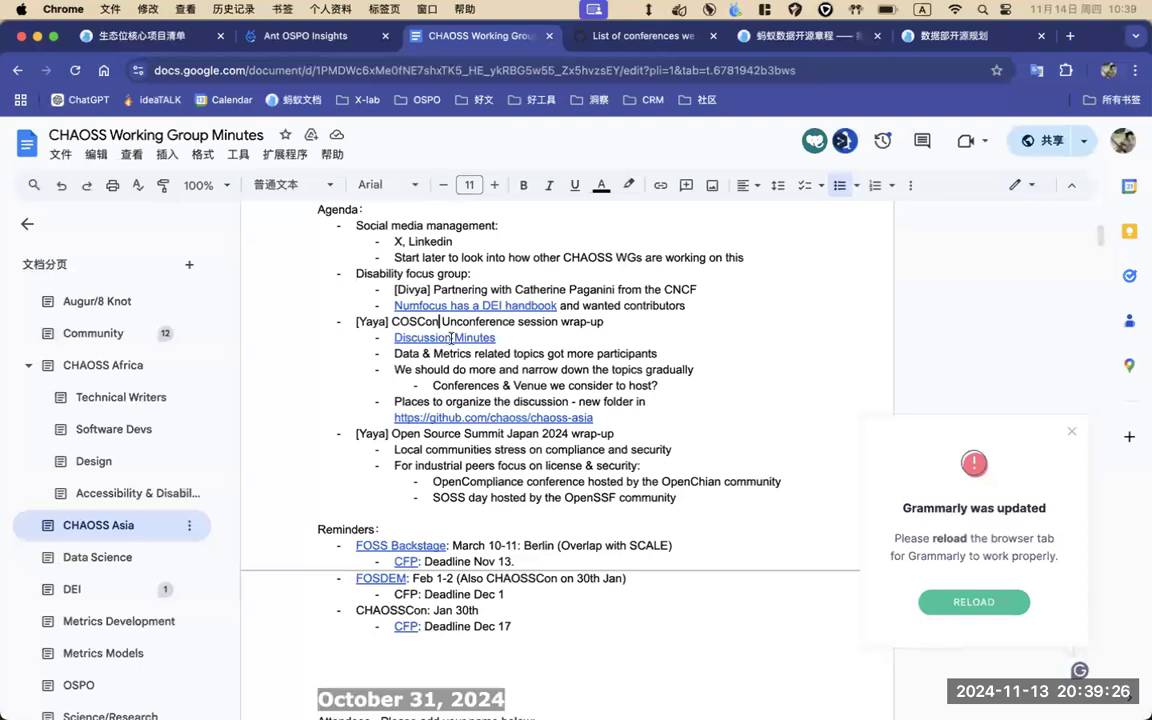
scroll(450, 348, down, 1)
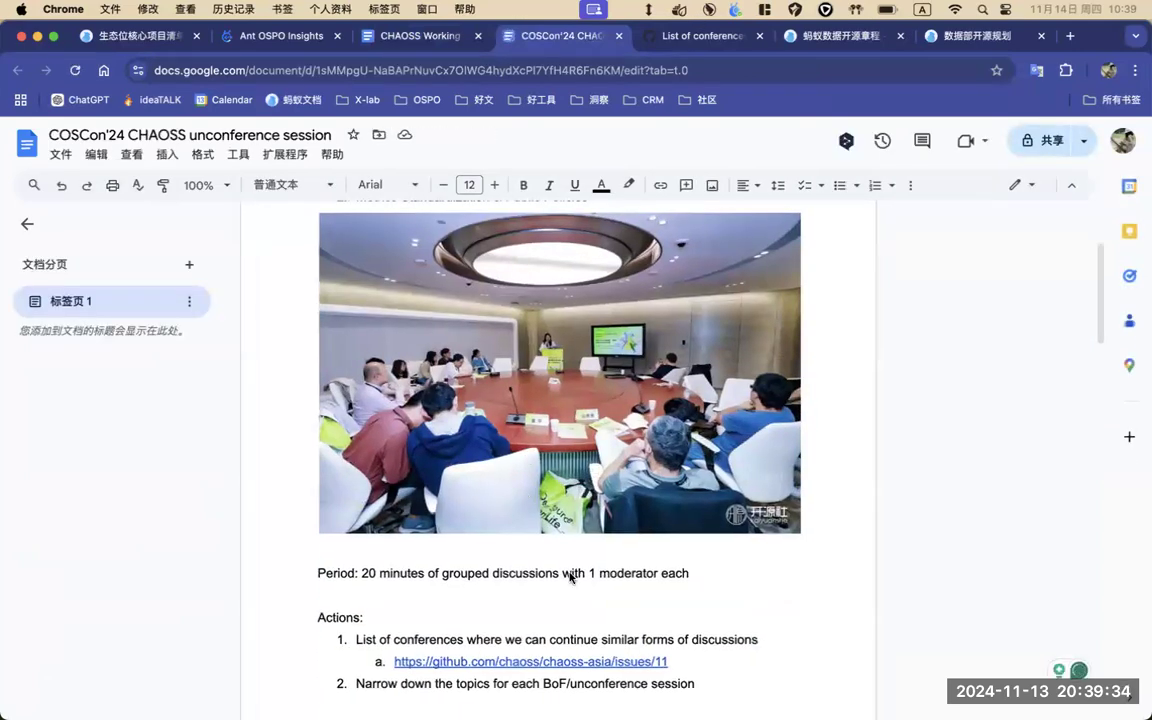
scroll(527, 498, down, 5)
scroll(530, 490, up, 6)
scroll(570, 578, up, 1)
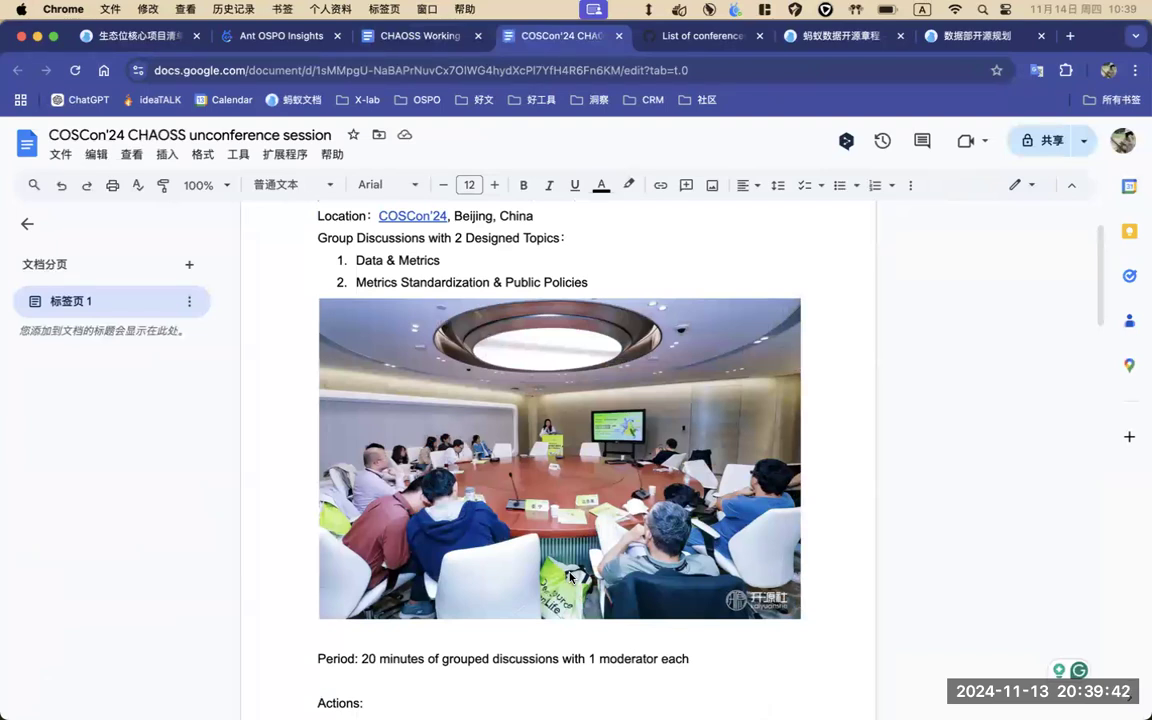
scroll(589, 630, down, 1)
scroll(589, 630, down, 3)
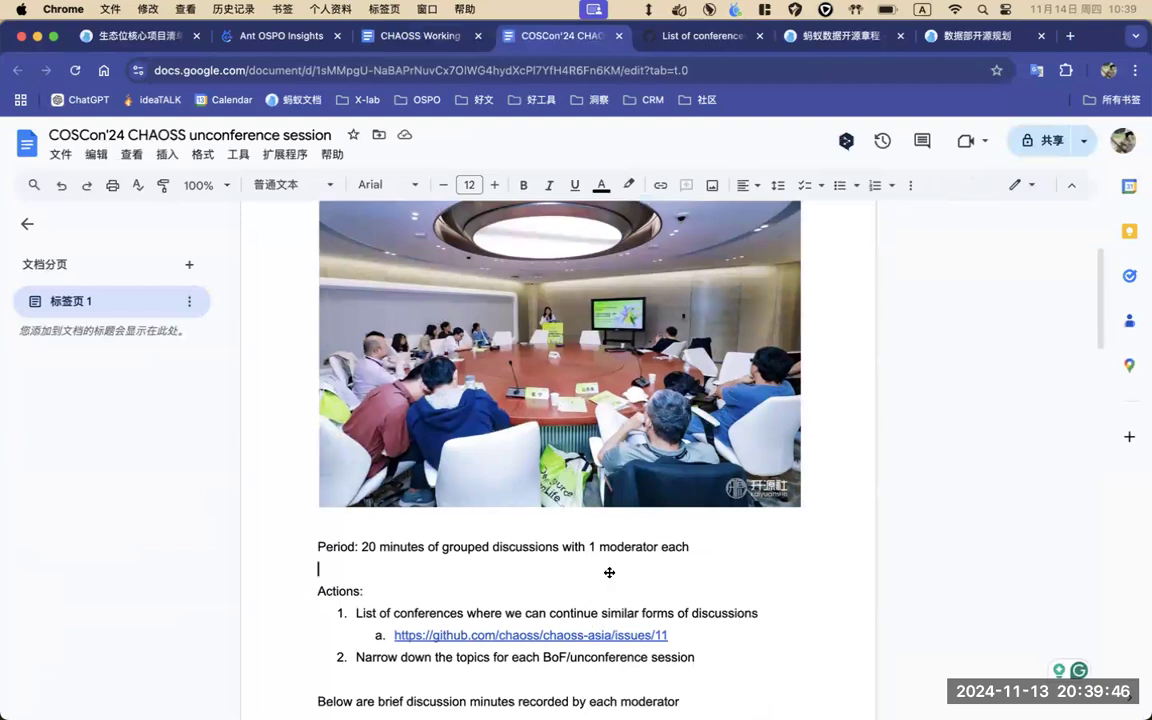
scroll(606, 563, up, 5)
scroll(476, 311, down, 2)
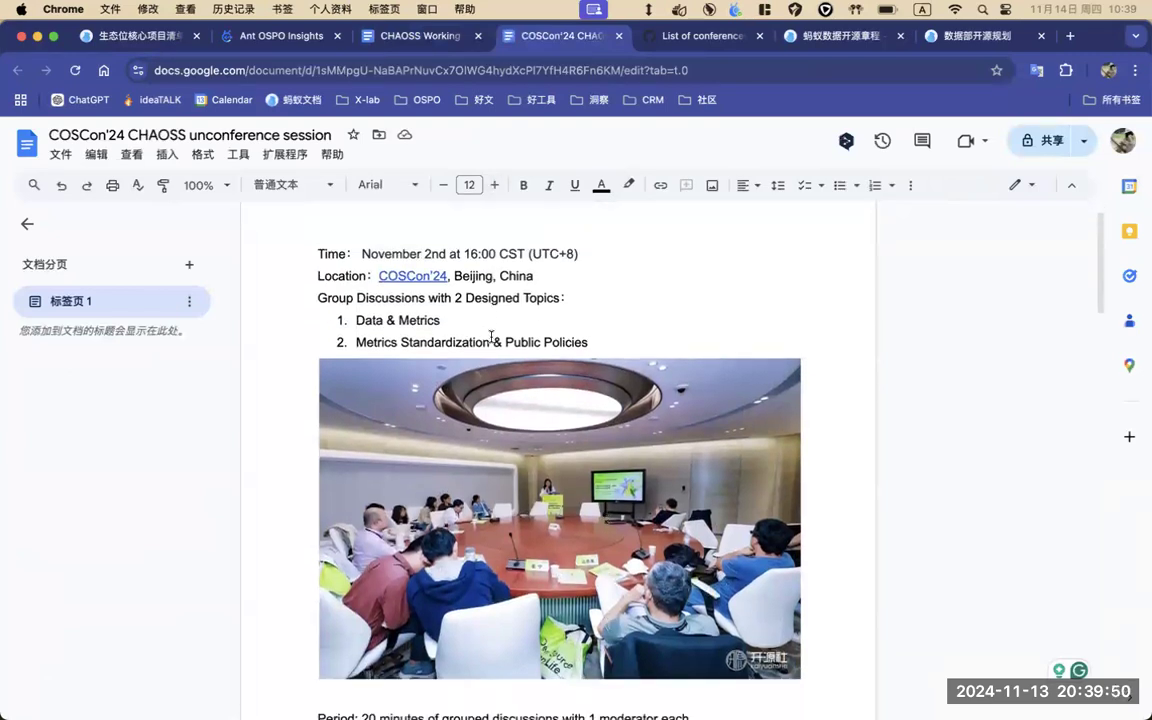
scroll(493, 334, down, 1)
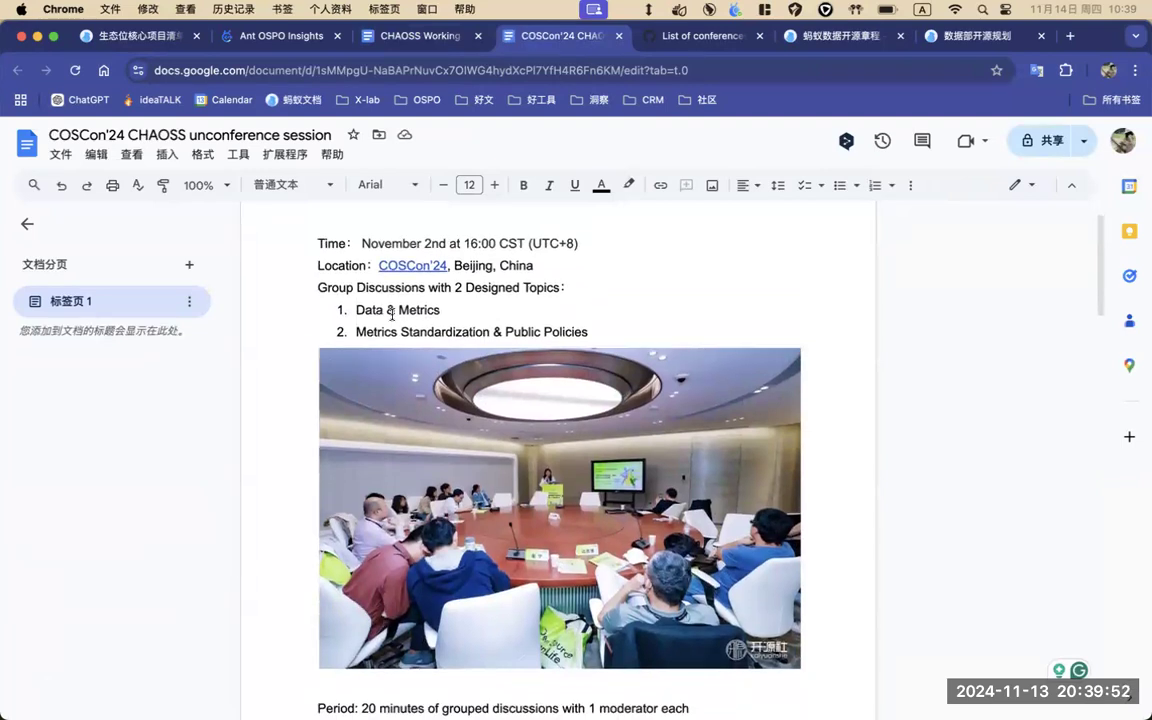
scroll(390, 315, down, 1)
scroll(392, 321, down, 1)
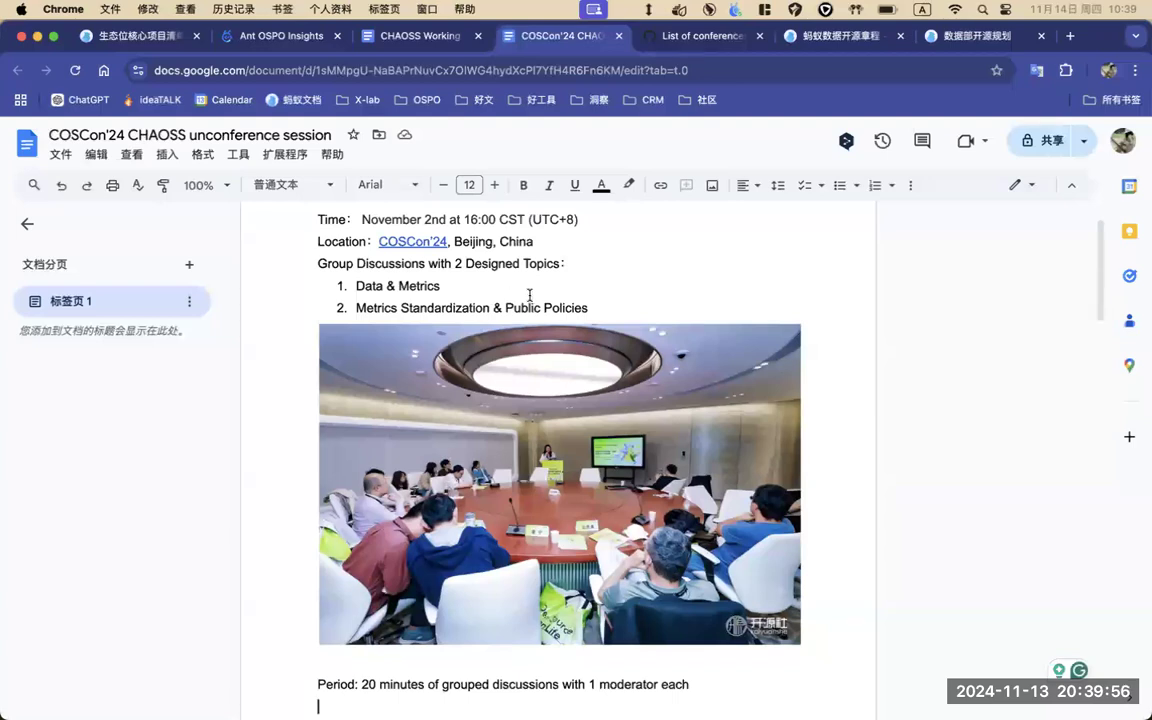
scroll(553, 307, down, 1)
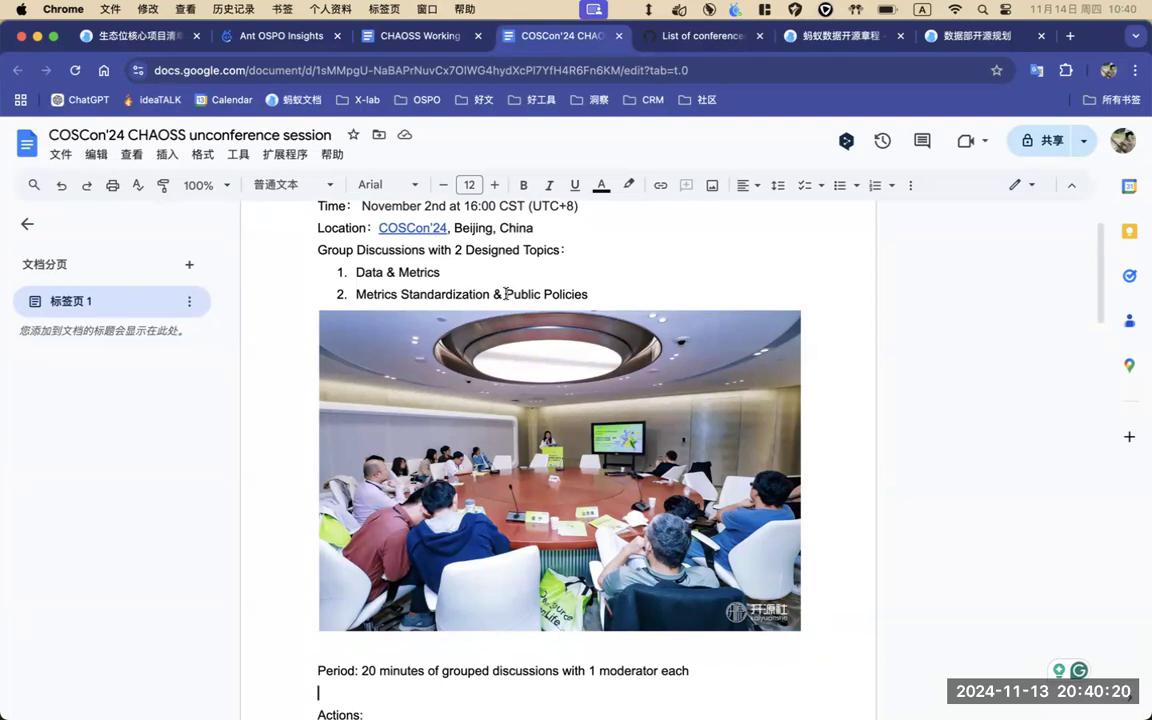
scroll(521, 312, down, 1)
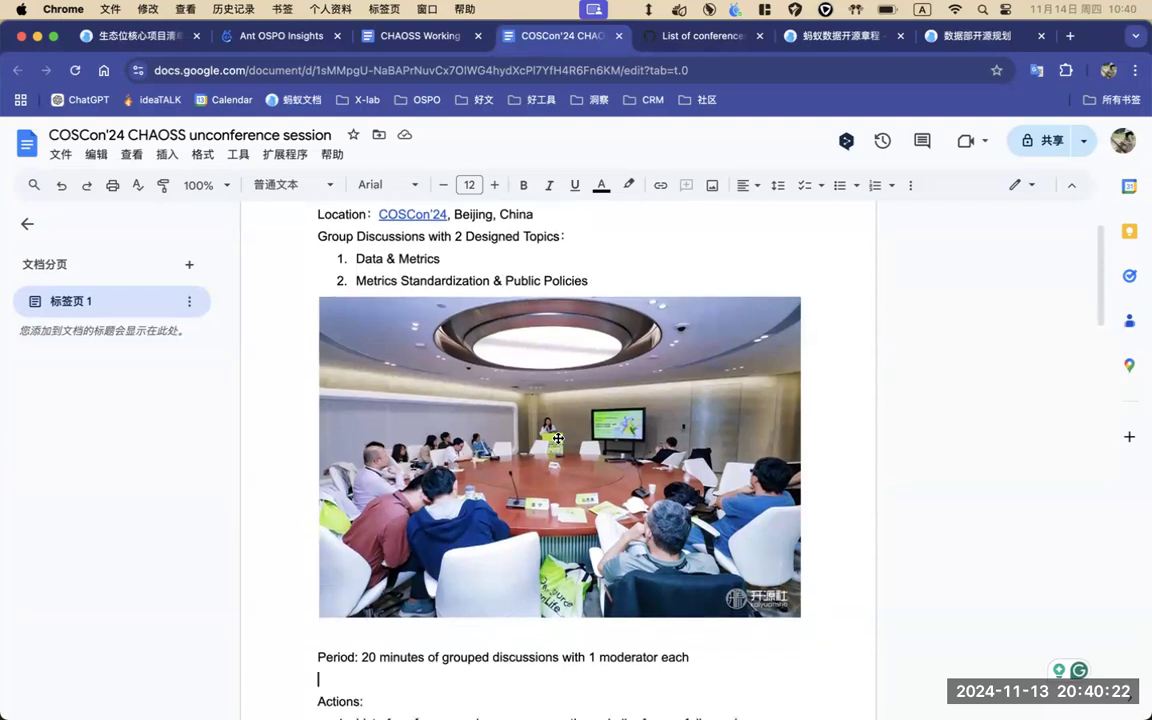
scroll(531, 512, down, 3)
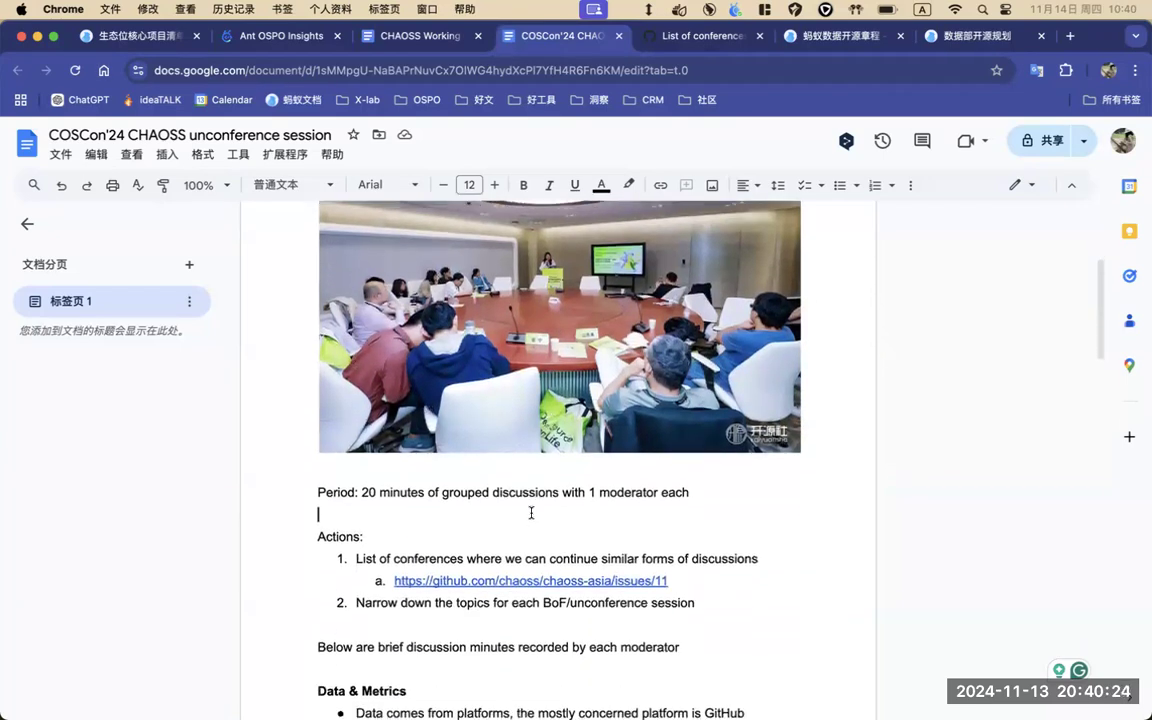
scroll(531, 512, down, 1)
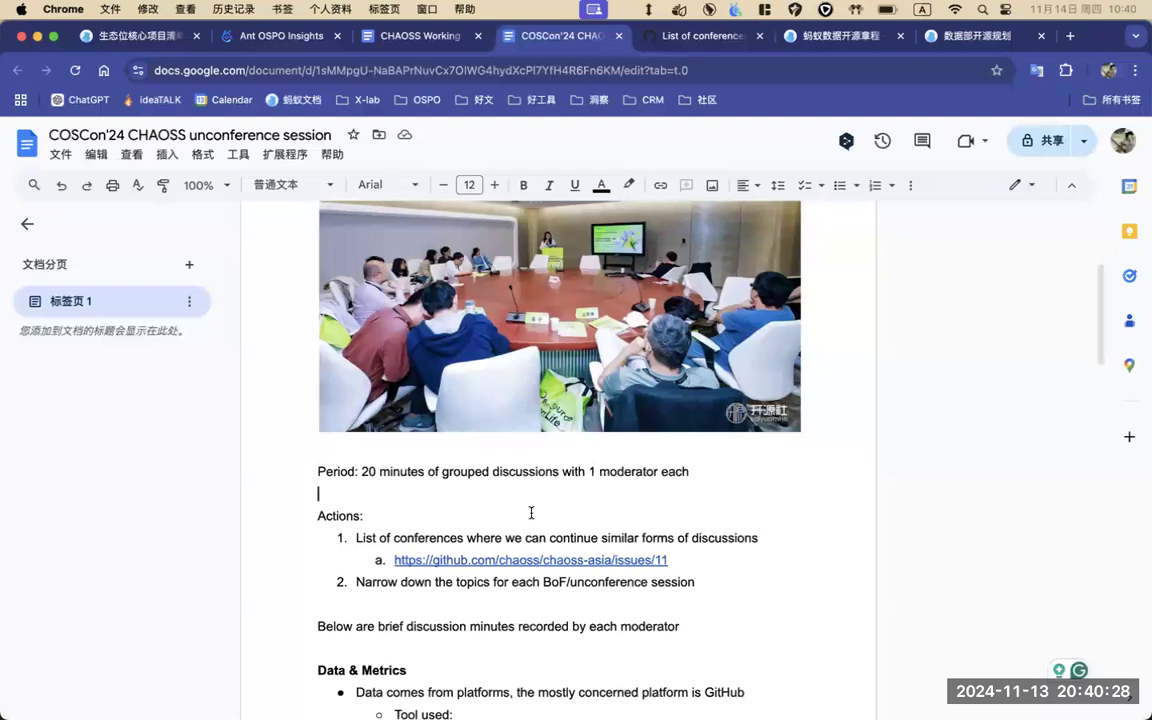
scroll(532, 588, down, 5)
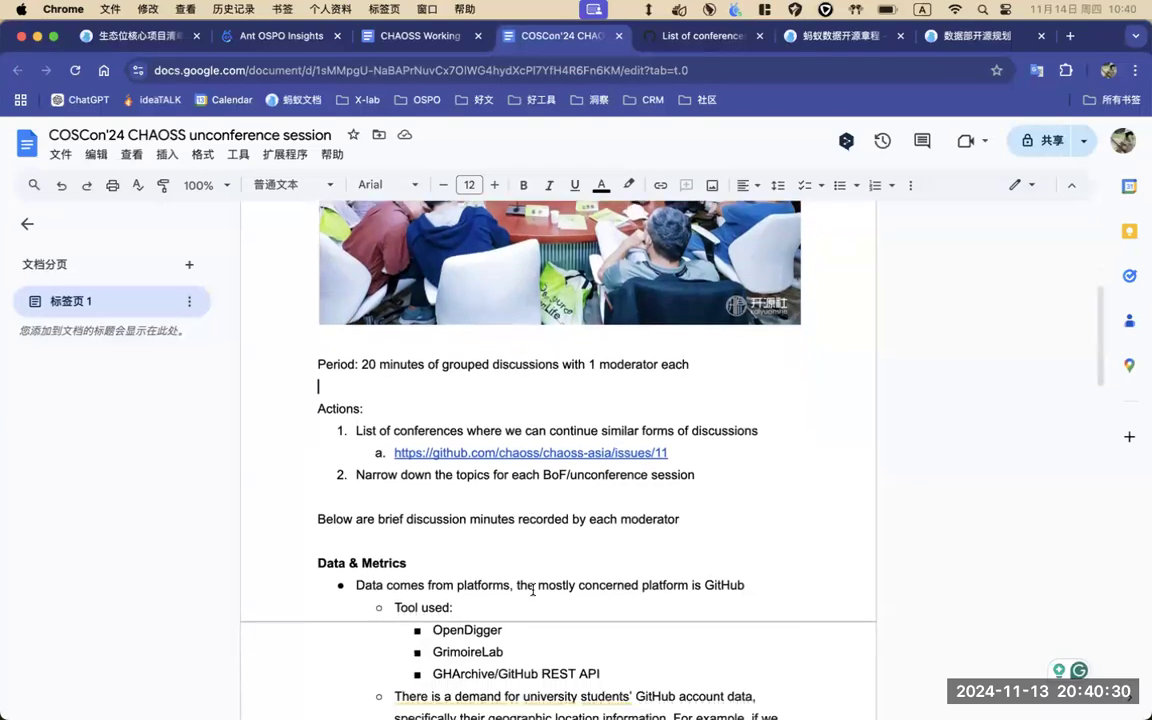
scroll(537, 589, up, 2)
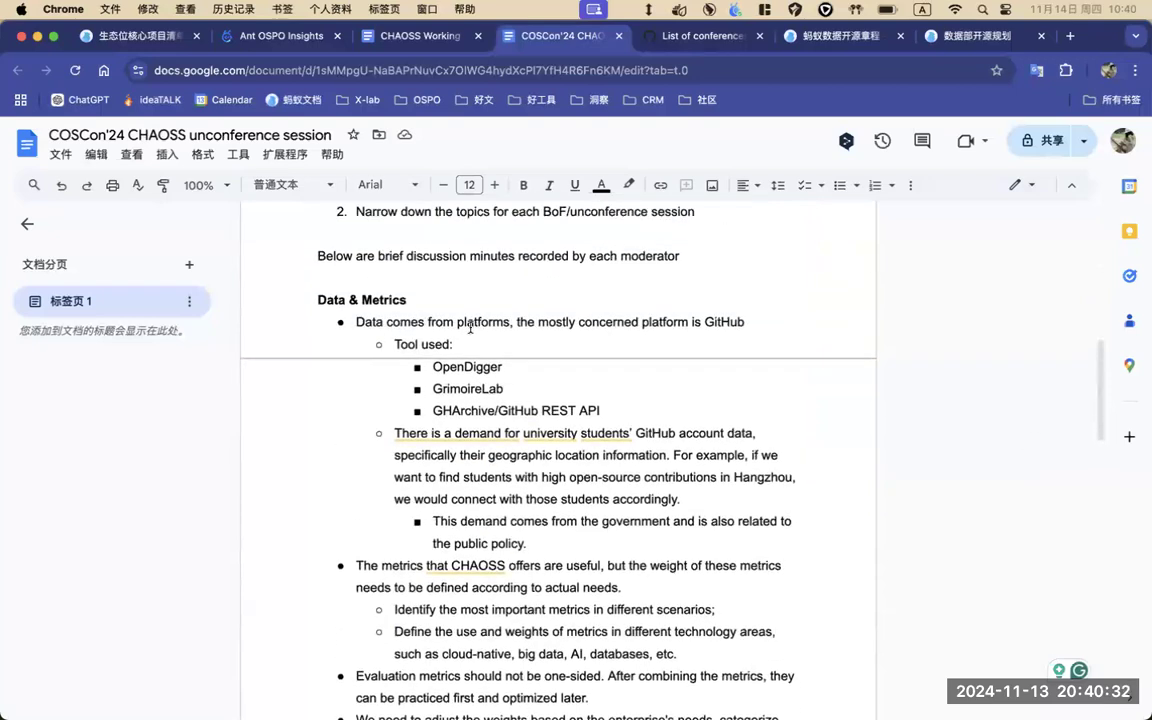
click(470, 326)
scroll(470, 330, down, 1)
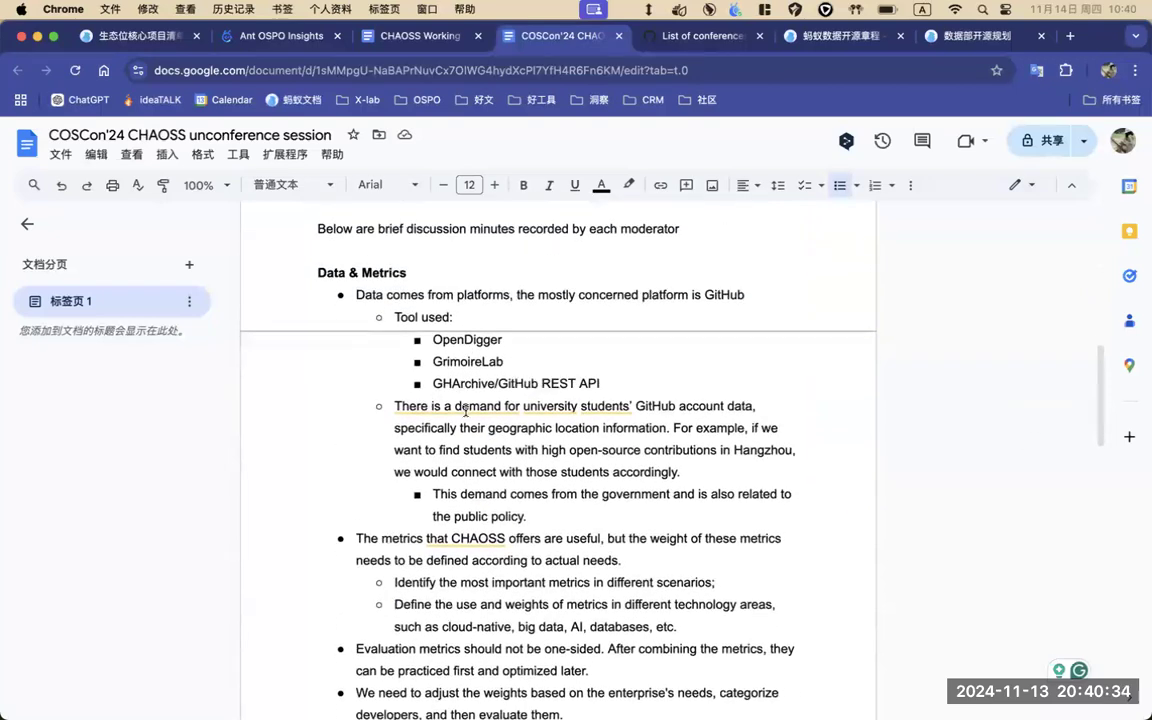
mouse_move(465, 412)
click(337, 416)
scroll(337, 418, down, 1)
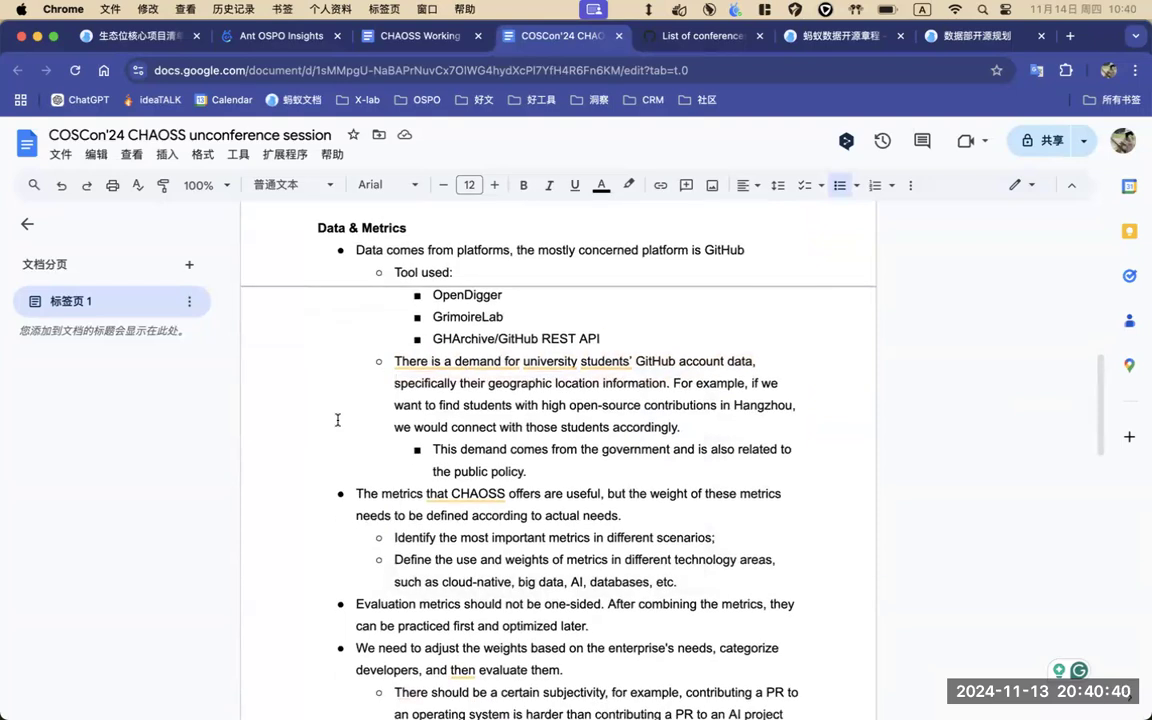
scroll(340, 425, down, 2)
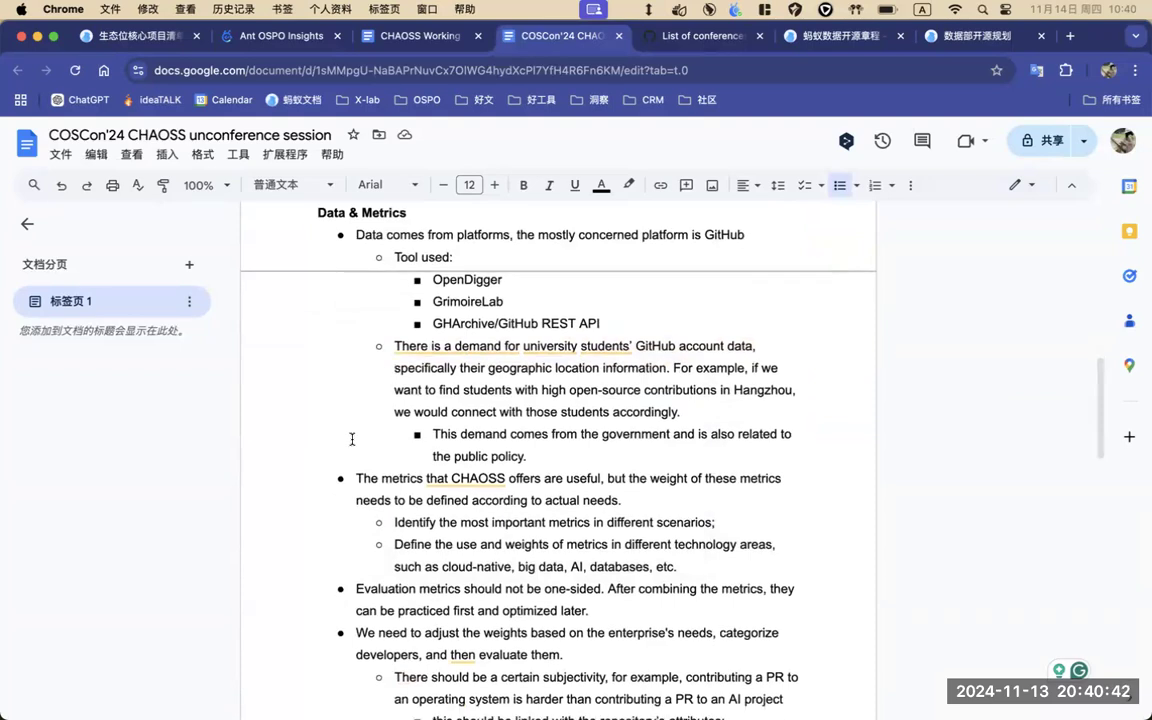
scroll(354, 437, up, 2)
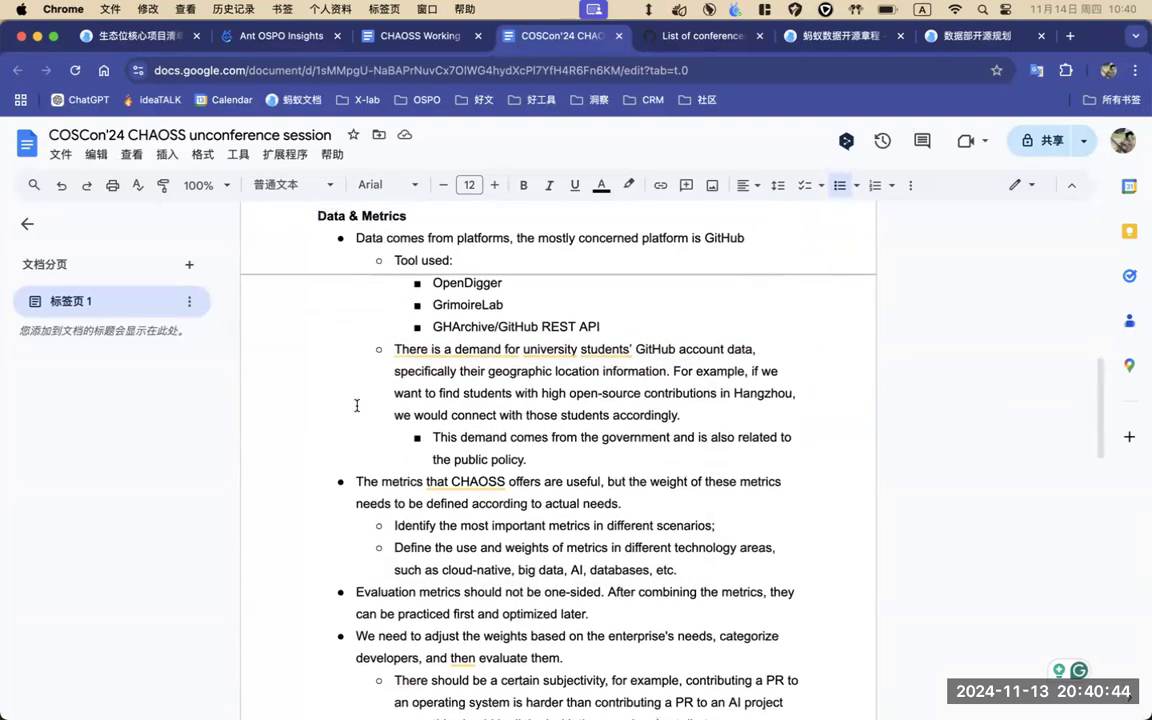
scroll(356, 405, up, 4)
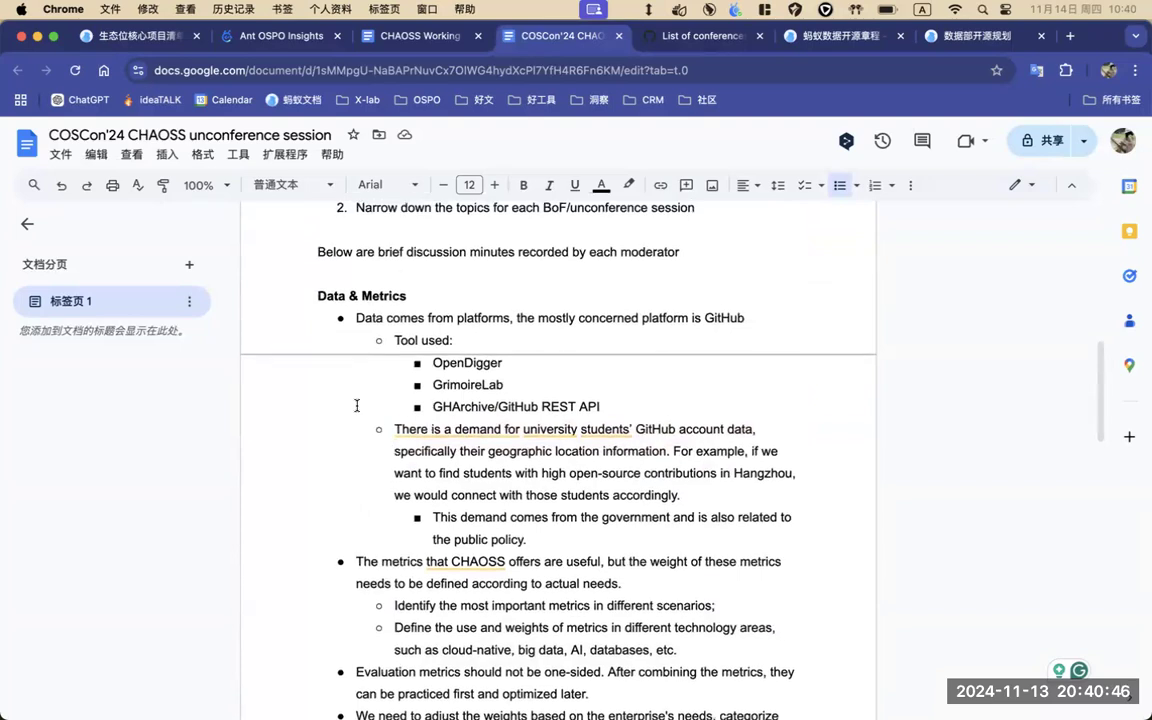
click(350, 293)
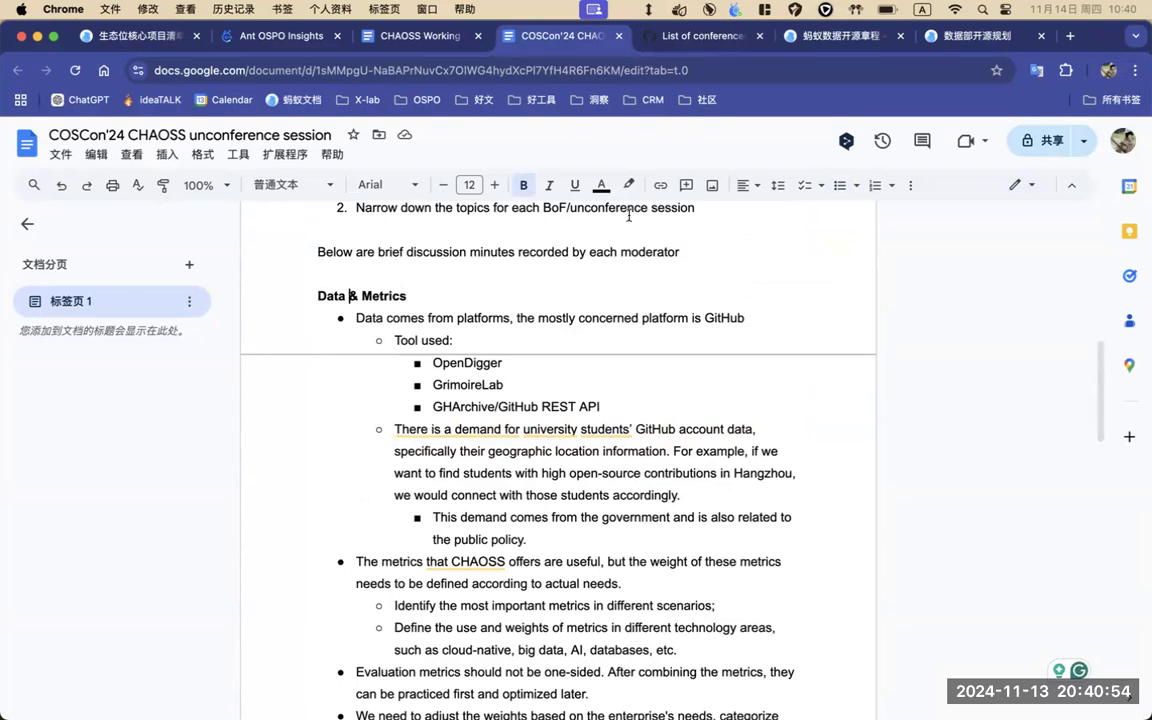
scroll(629, 220, up, 5)
scroll(628, 250, up, 2)
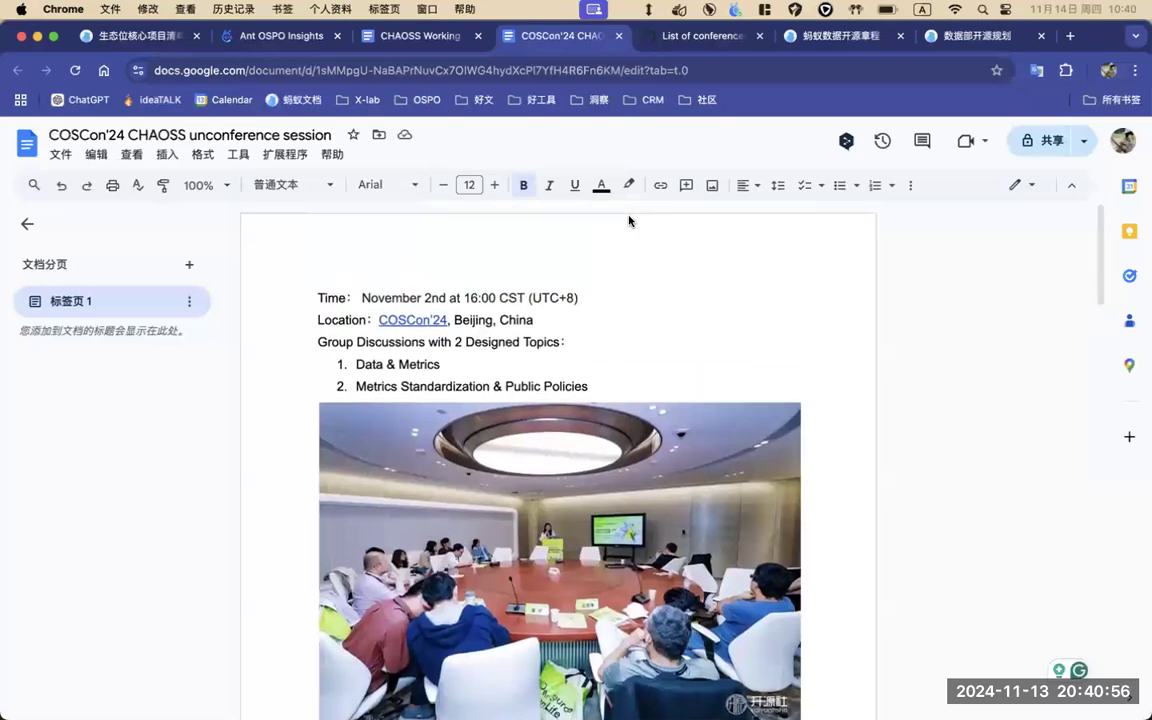
scroll(606, 380, down, 10)
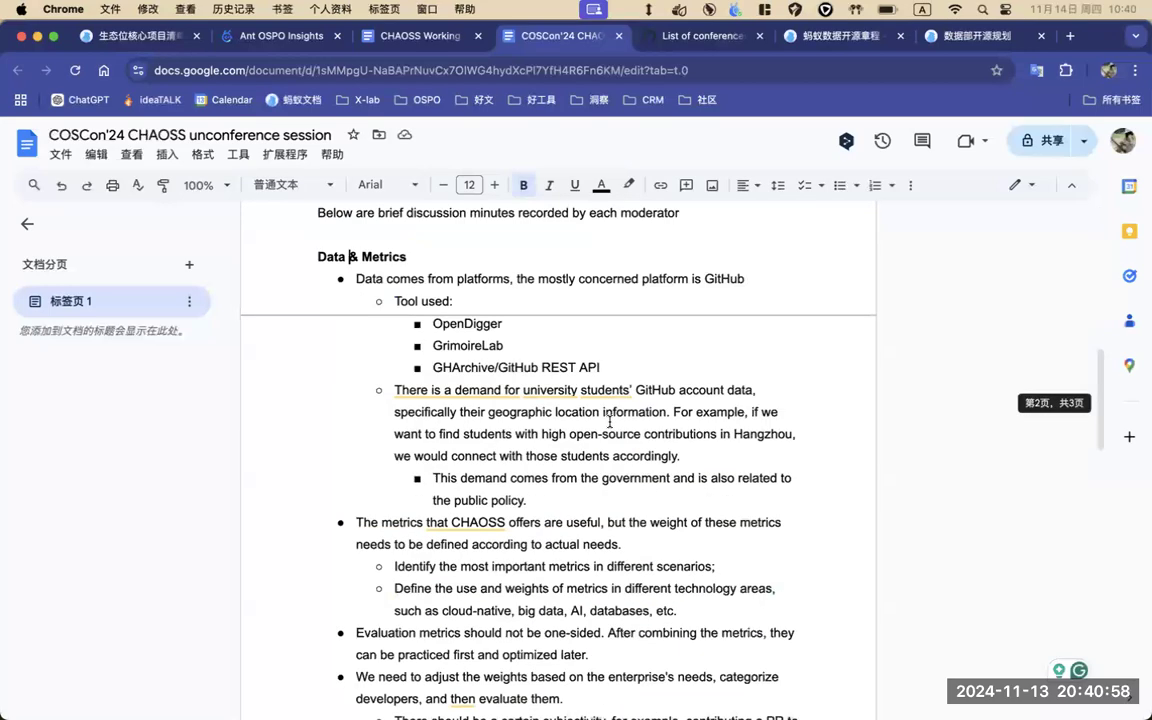
scroll(609, 422, down, 5)
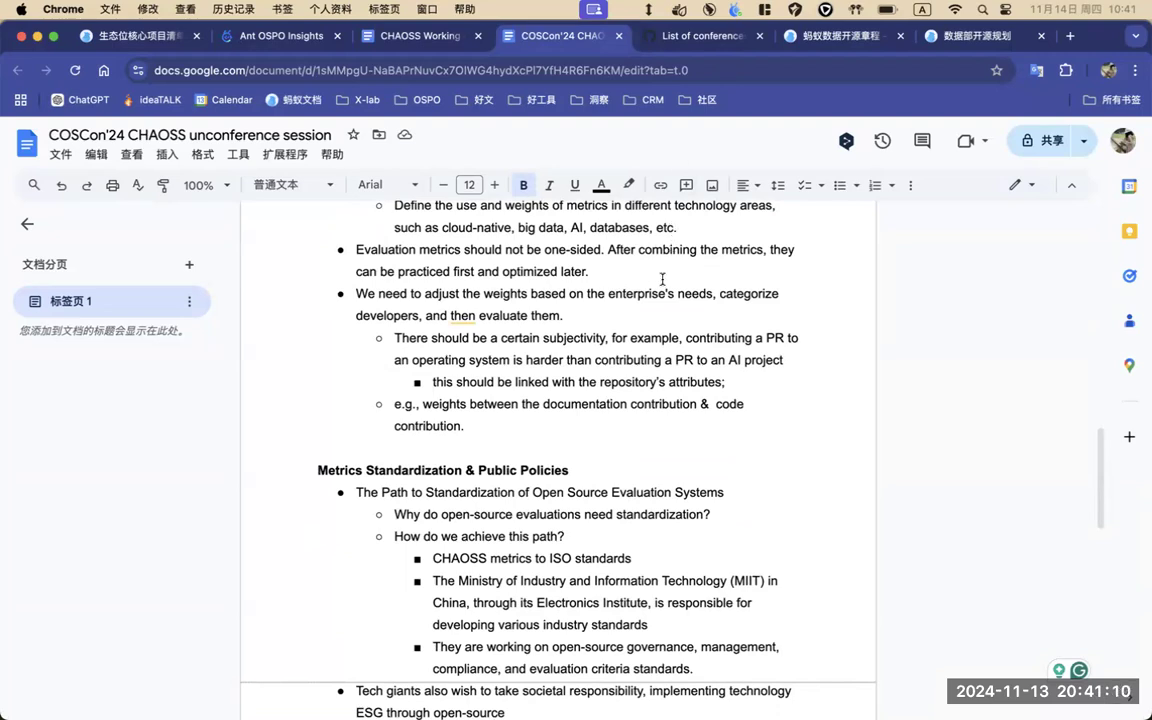
scroll(662, 279, up, 3)
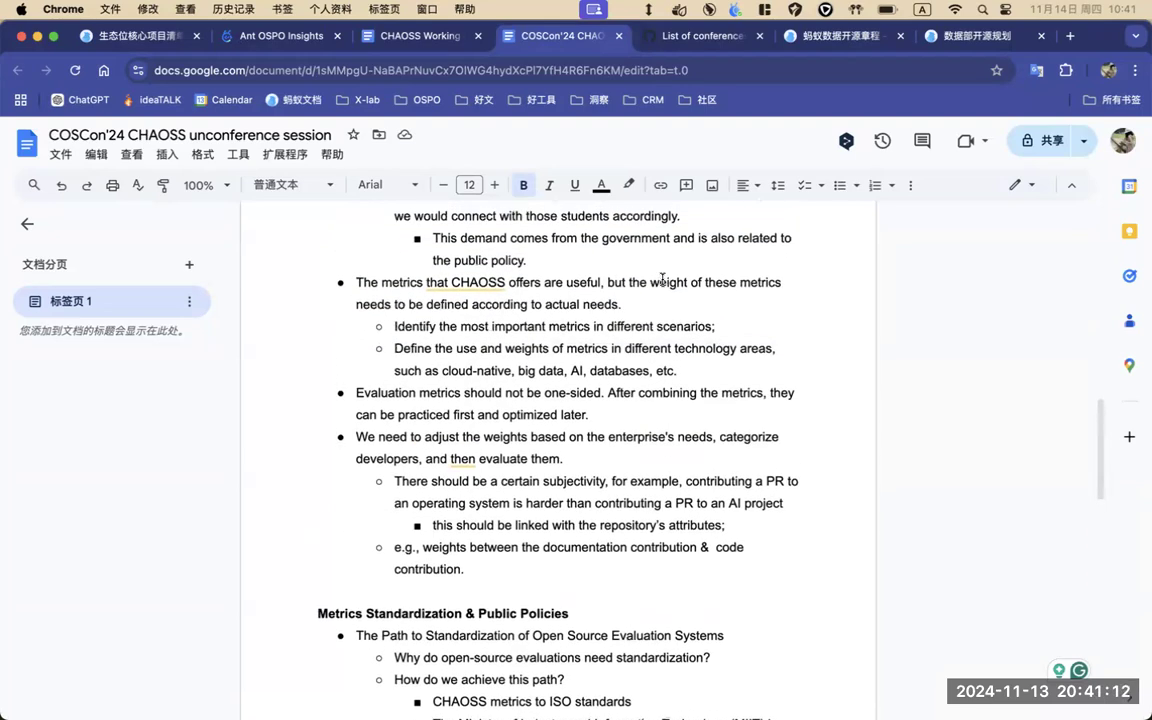
scroll(662, 279, up, 8)
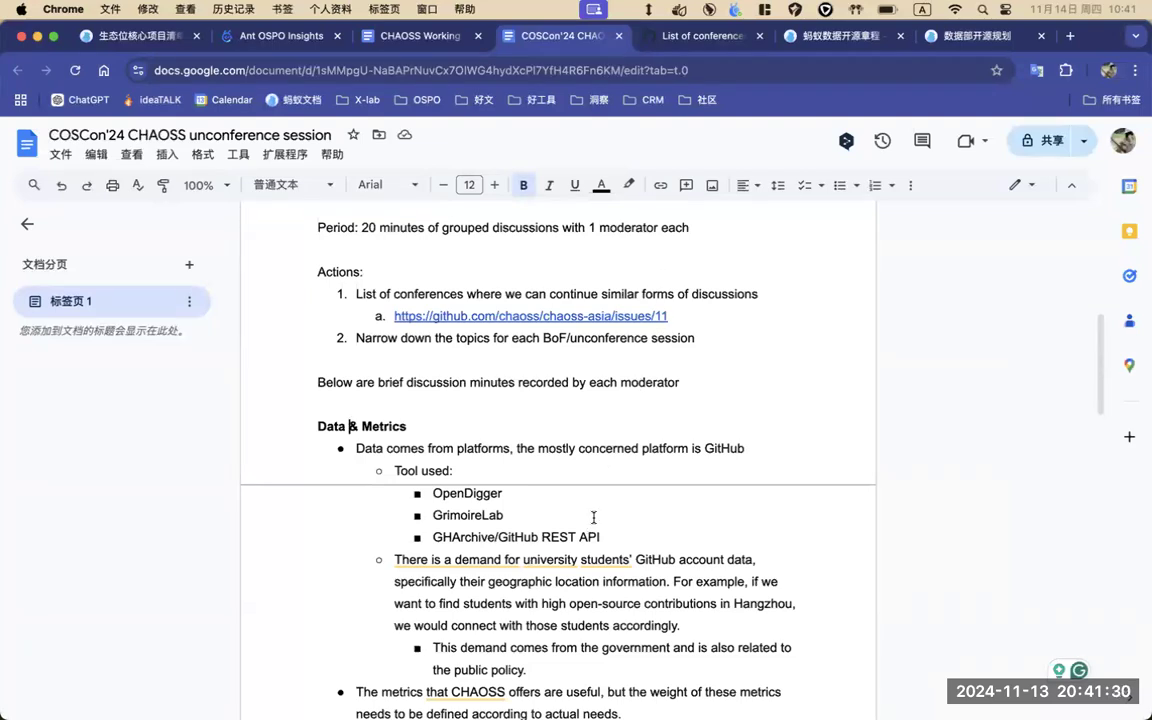
Put the cursor after 'GHArchive/GitHub REST API' in the COSCon'24 notes and scroll up
click(617, 540)
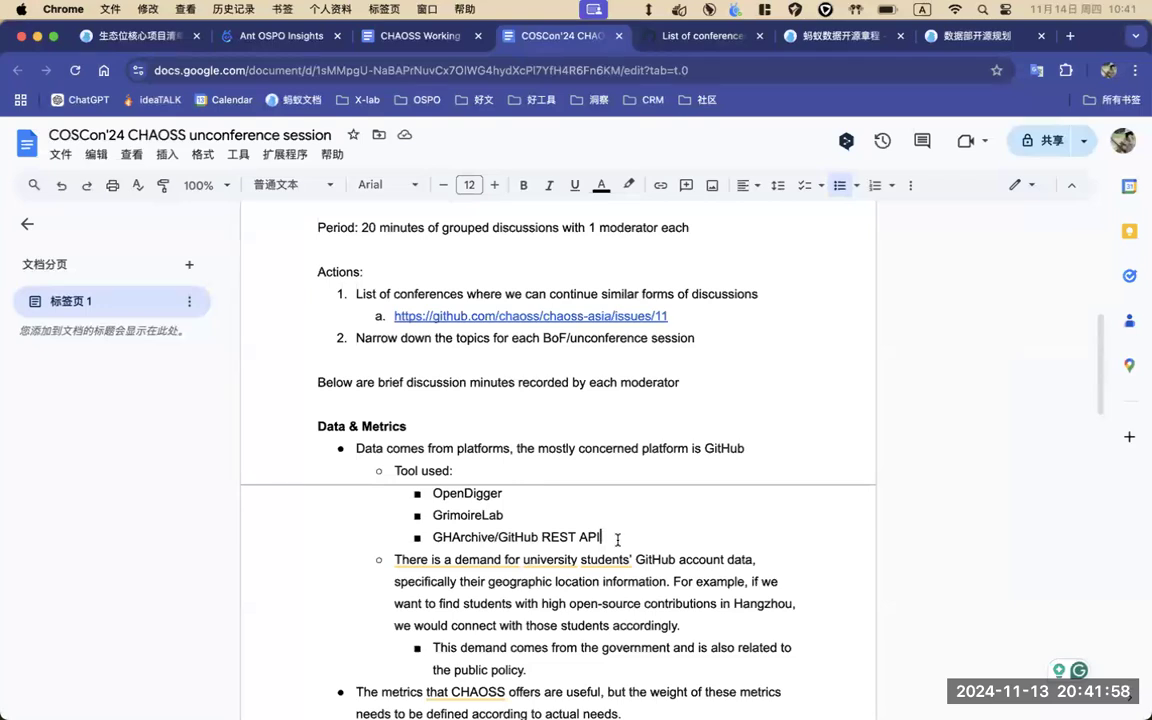
scroll(618, 540, up, 1)
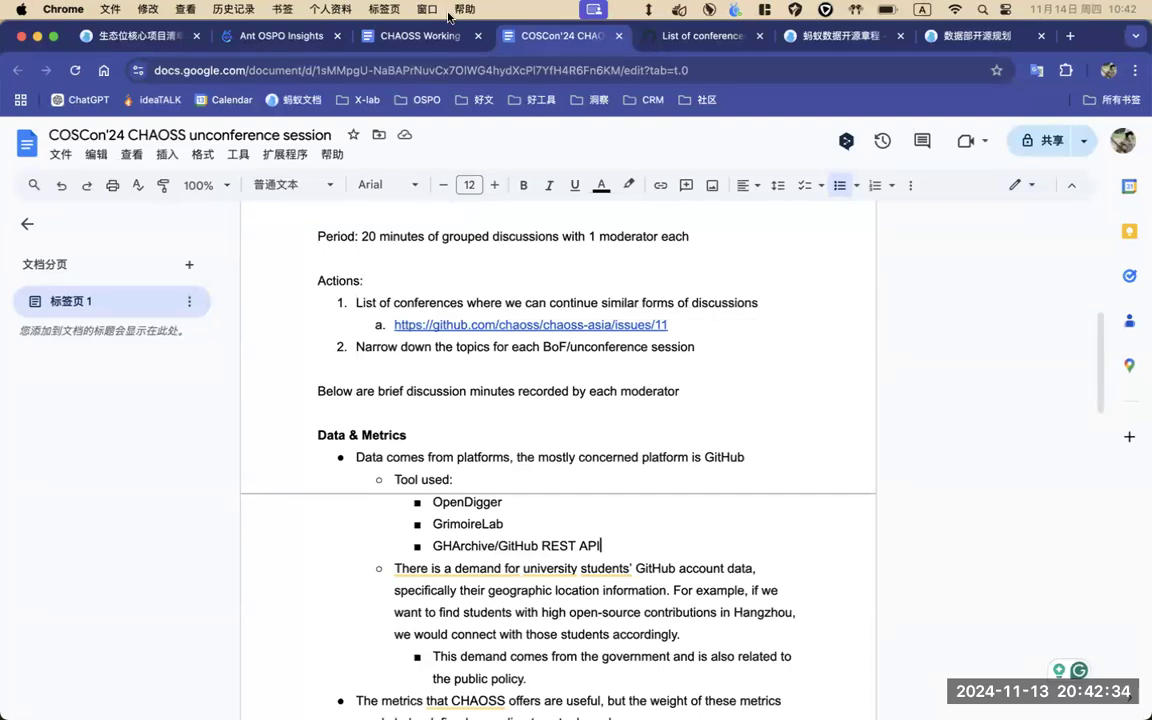
Read the COSCon and Open Source Summit Japan wrap-ups in the minutes, then move to the COSCon'24 notes
click(400, 36)
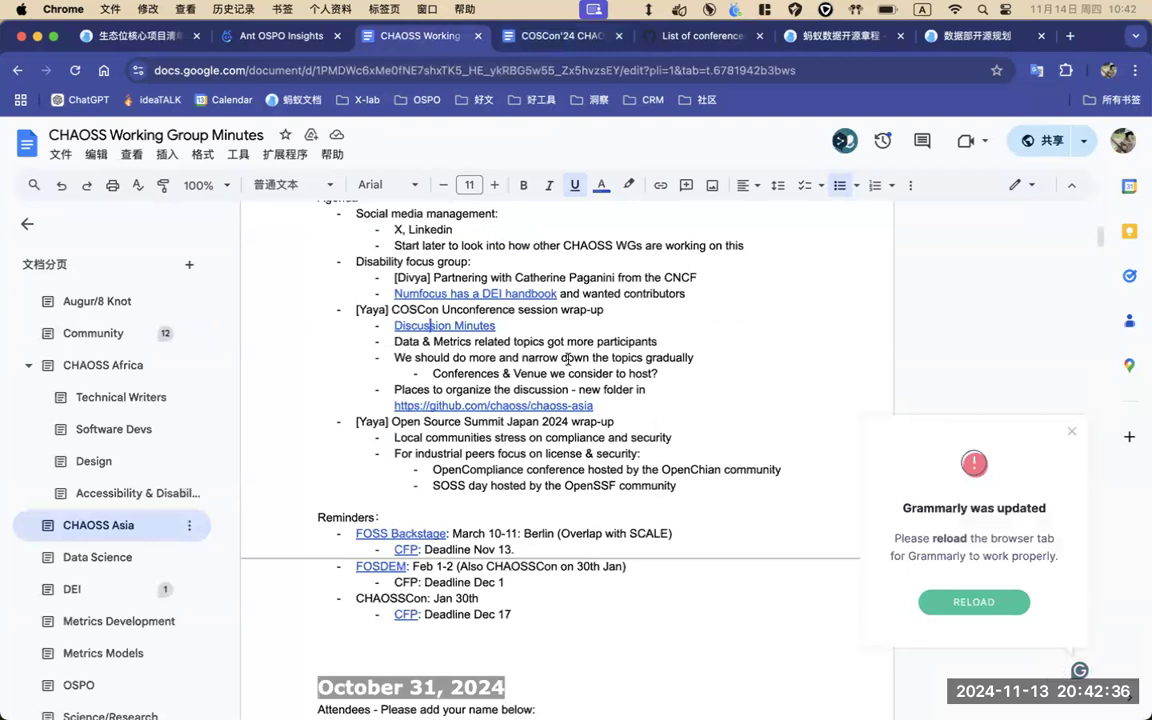
scroll(638, 396, down, 1)
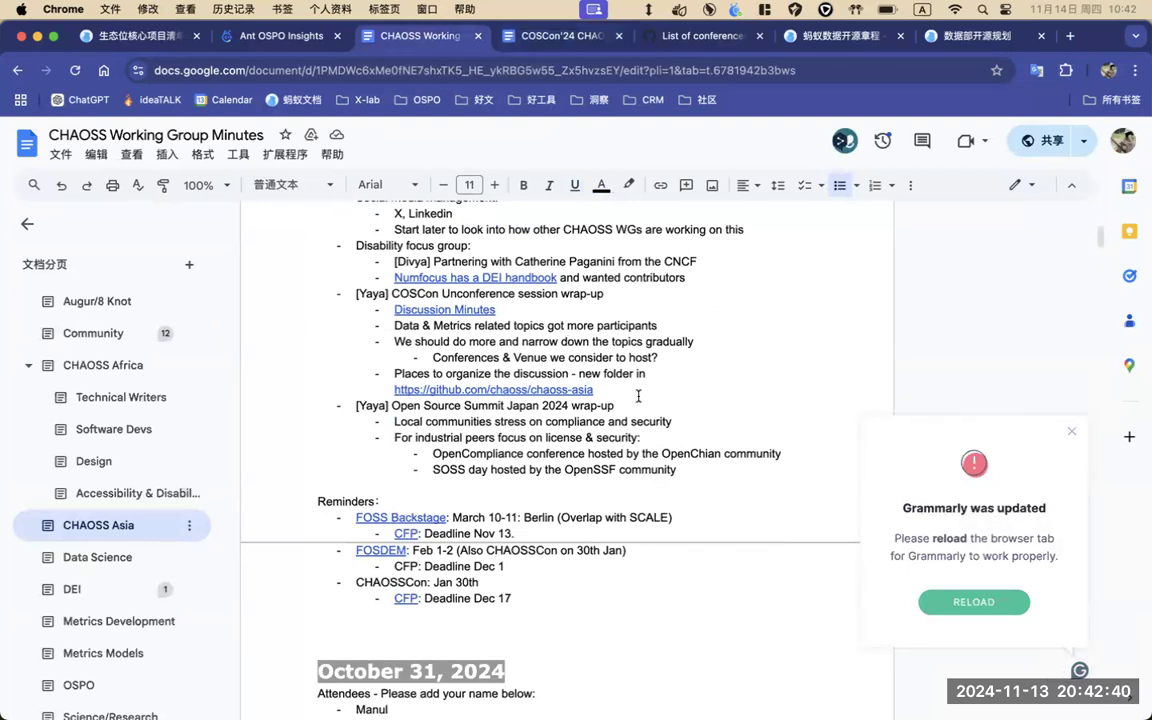
scroll(655, 375, down, 1)
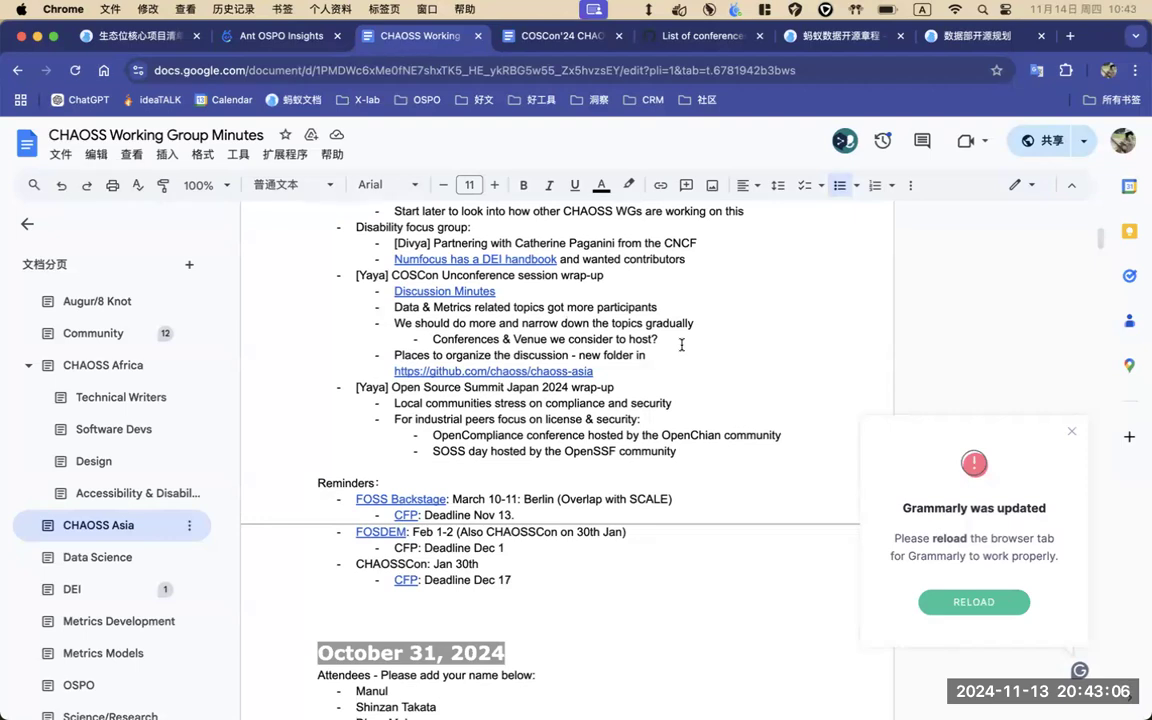
scroll(681, 345, down, 1)
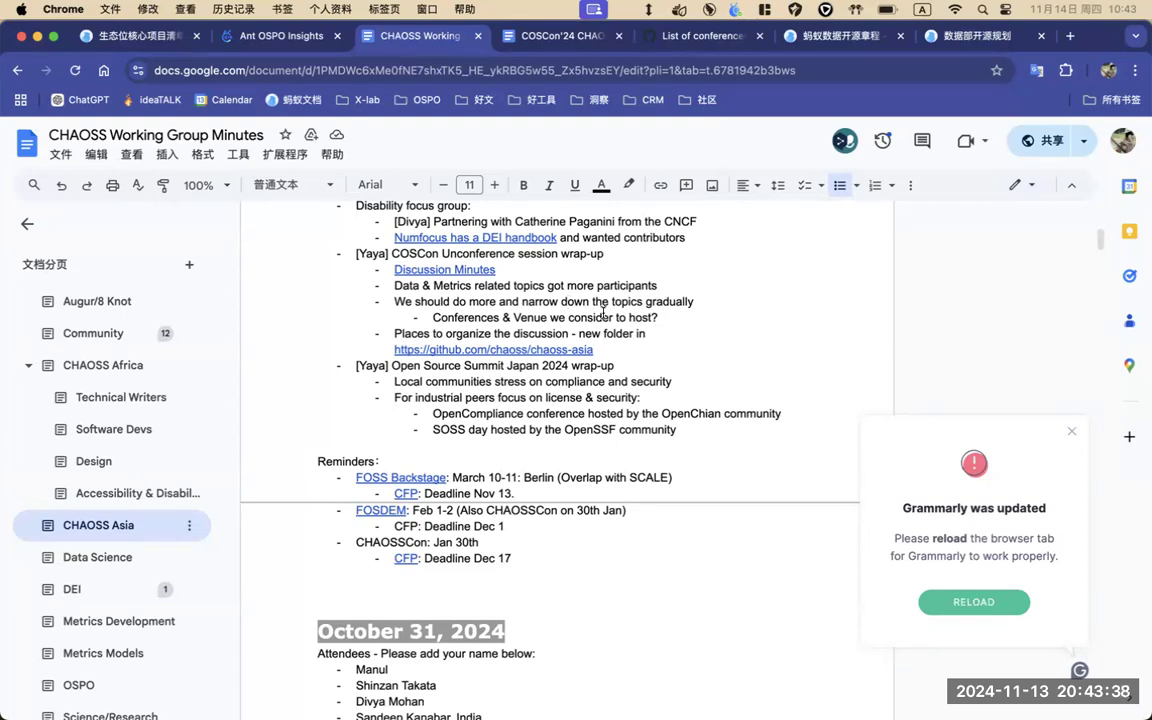
scroll(604, 312, down, 1)
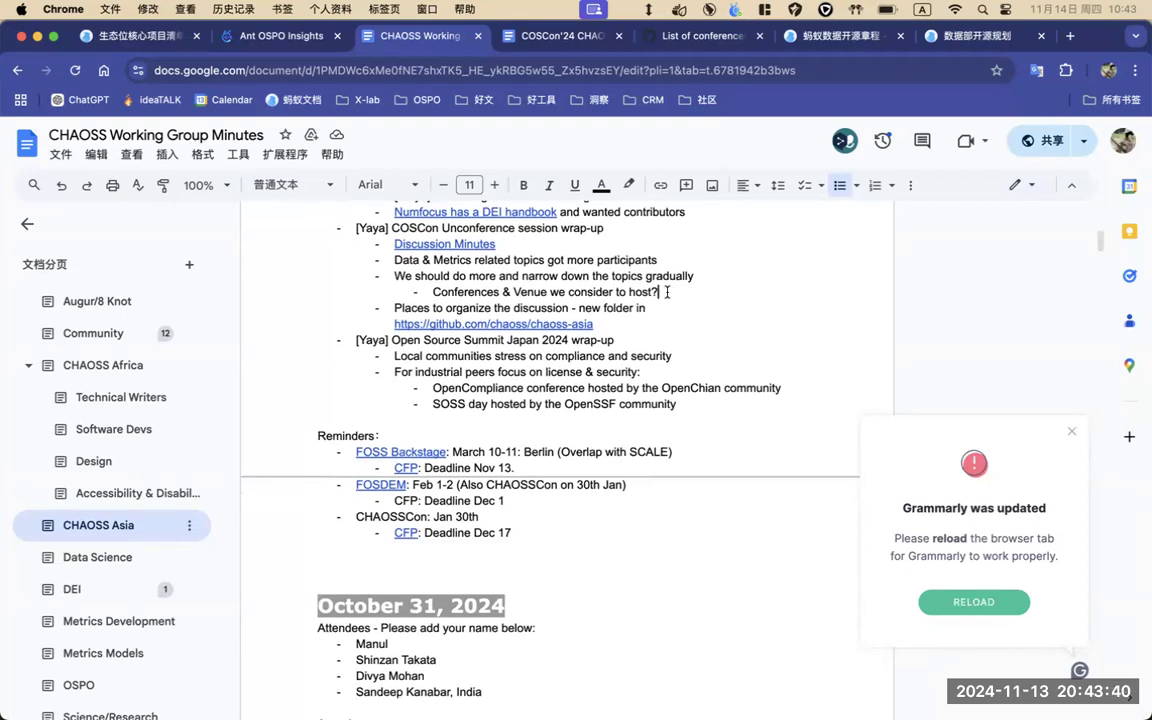
scroll(496, 262, up, 1)
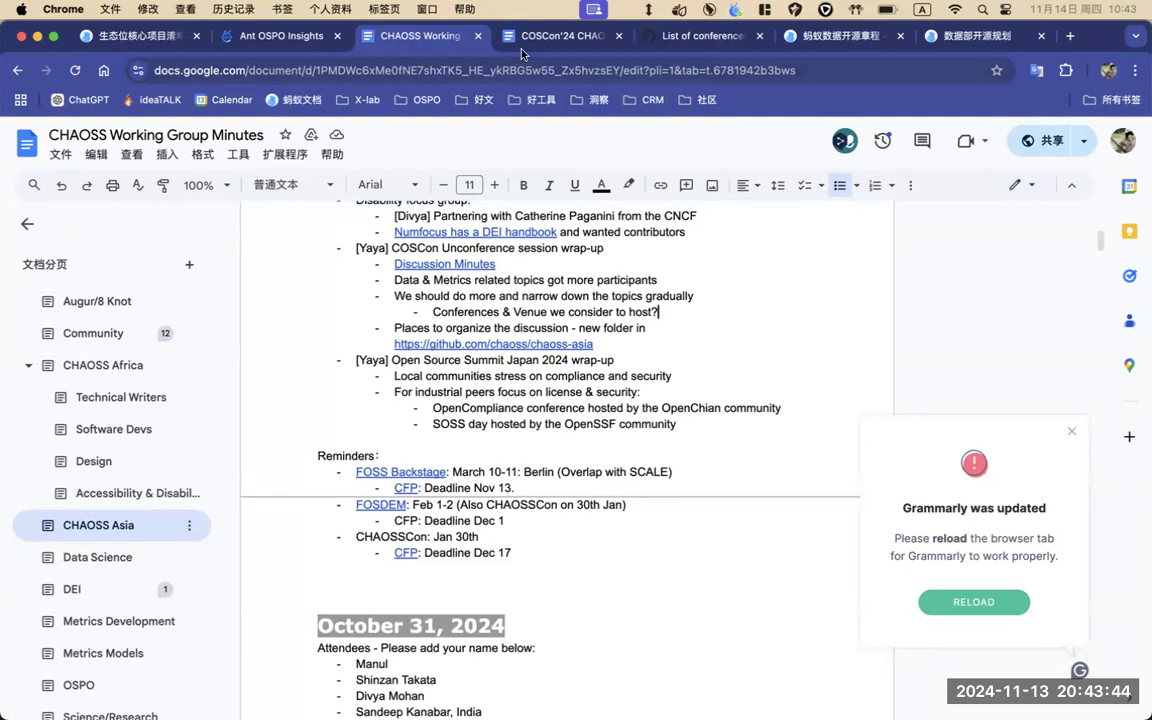
key(ctrl+Tab)
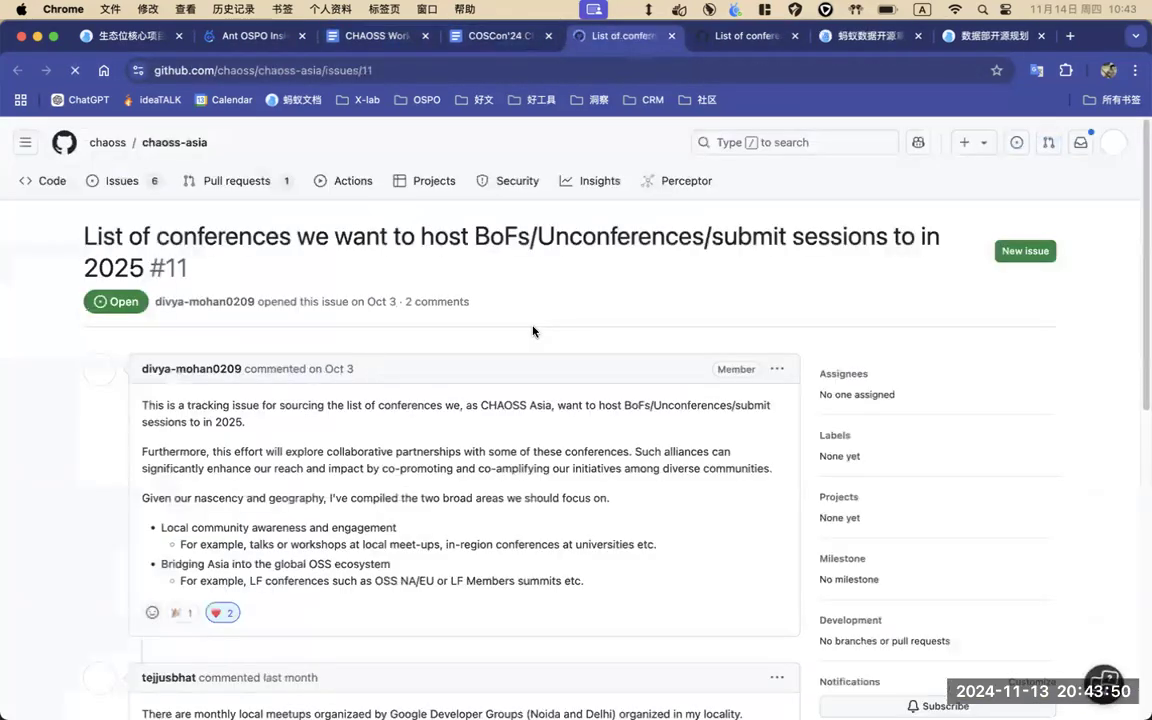
Read through GitHub issue #11 and its comments on 2025 conferences
scroll(540, 370, down, 1)
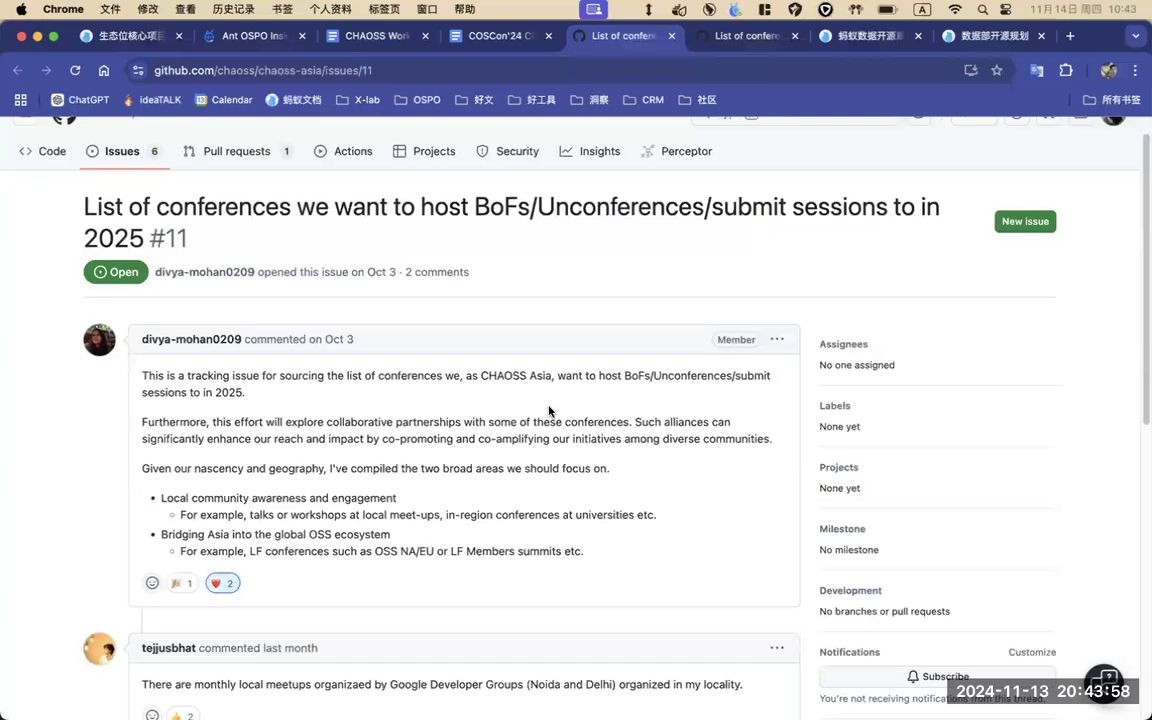
scroll(548, 408, down, 1)
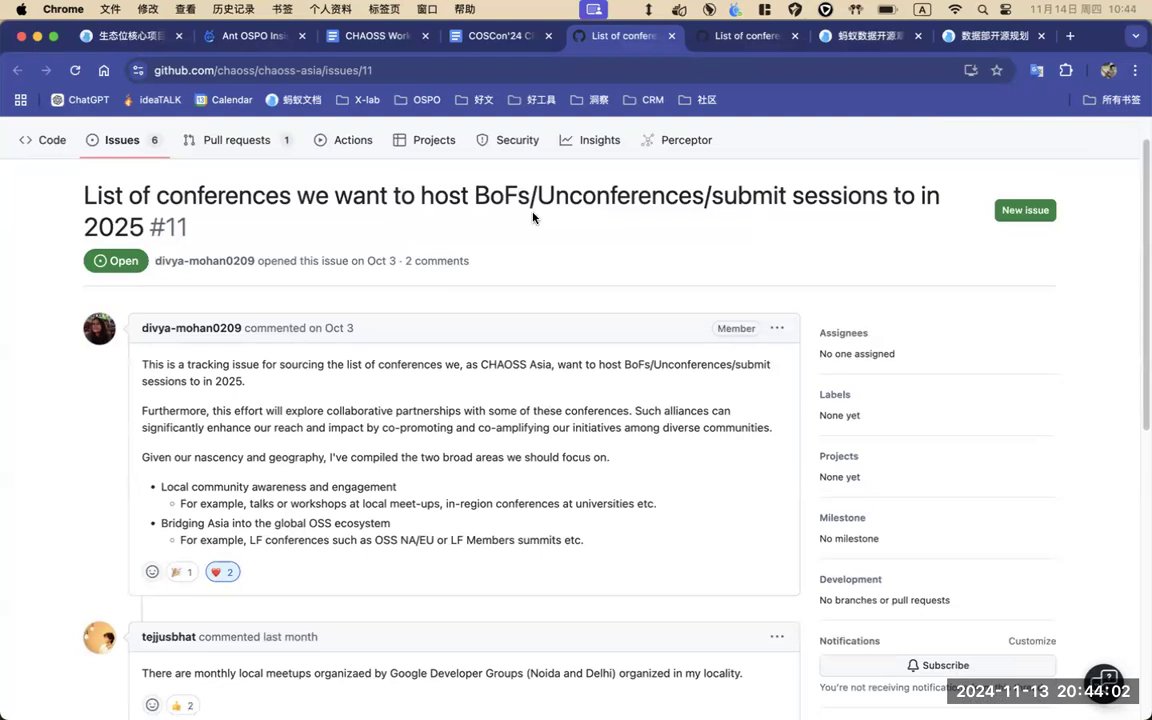
scroll(566, 420, down, 1)
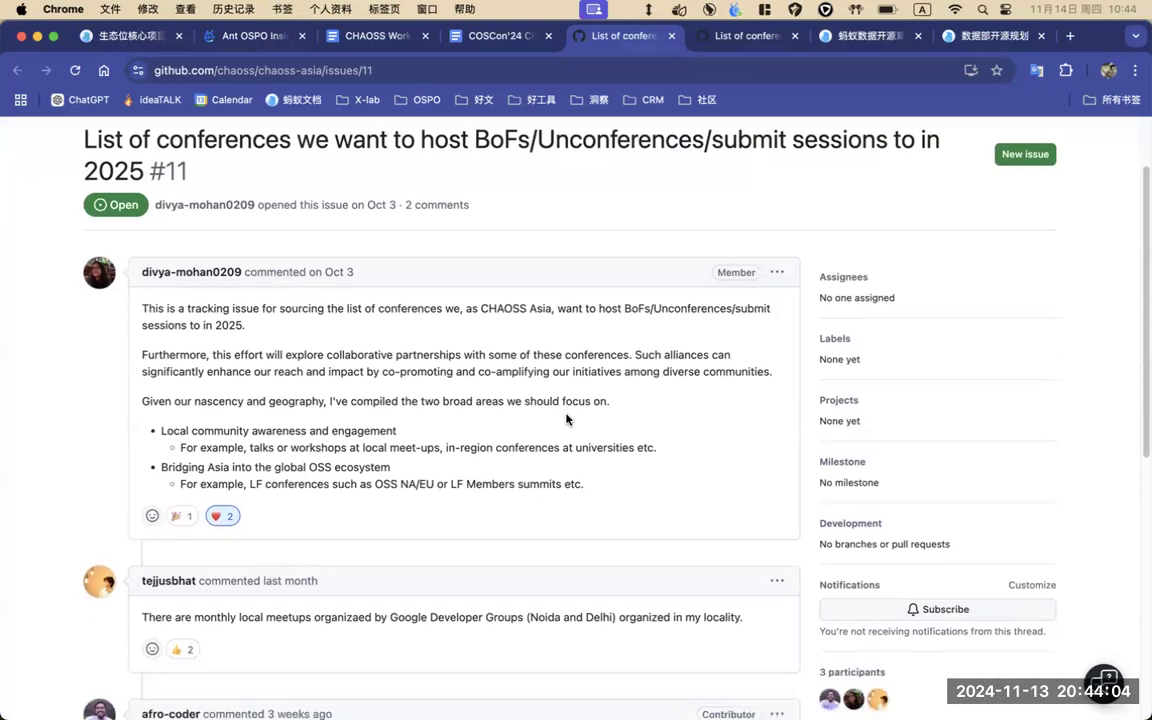
scroll(566, 420, down, 5)
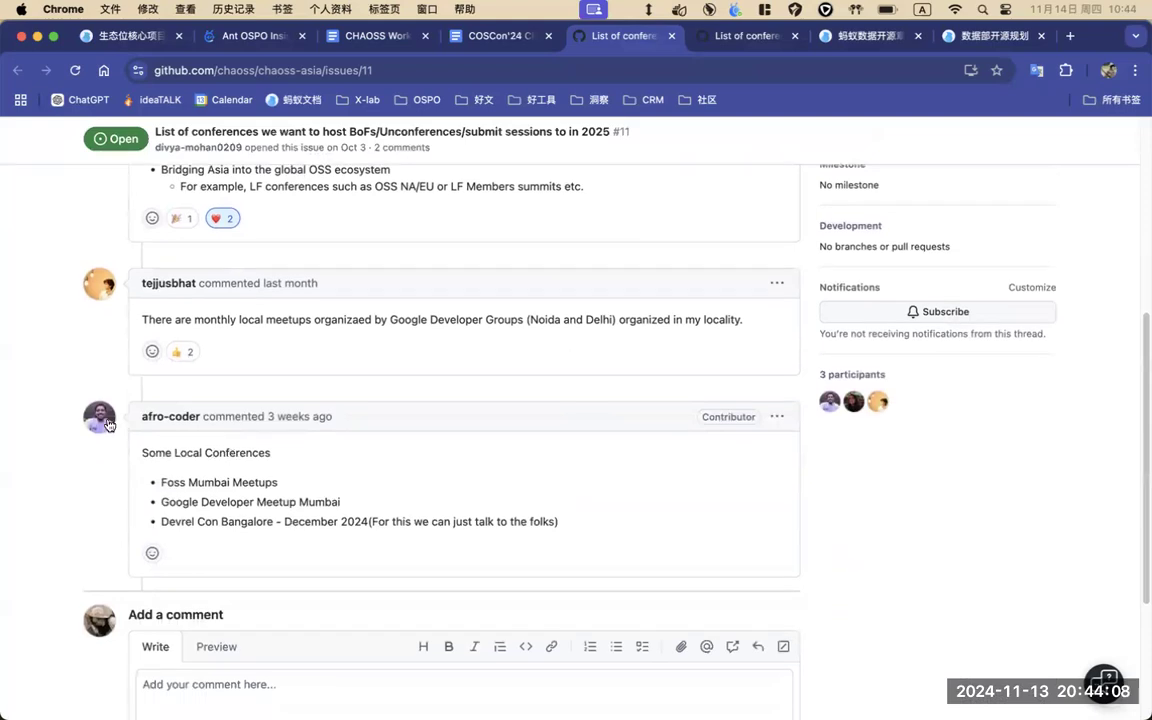
scroll(200, 510, down, 1)
scroll(240, 526, up, 4)
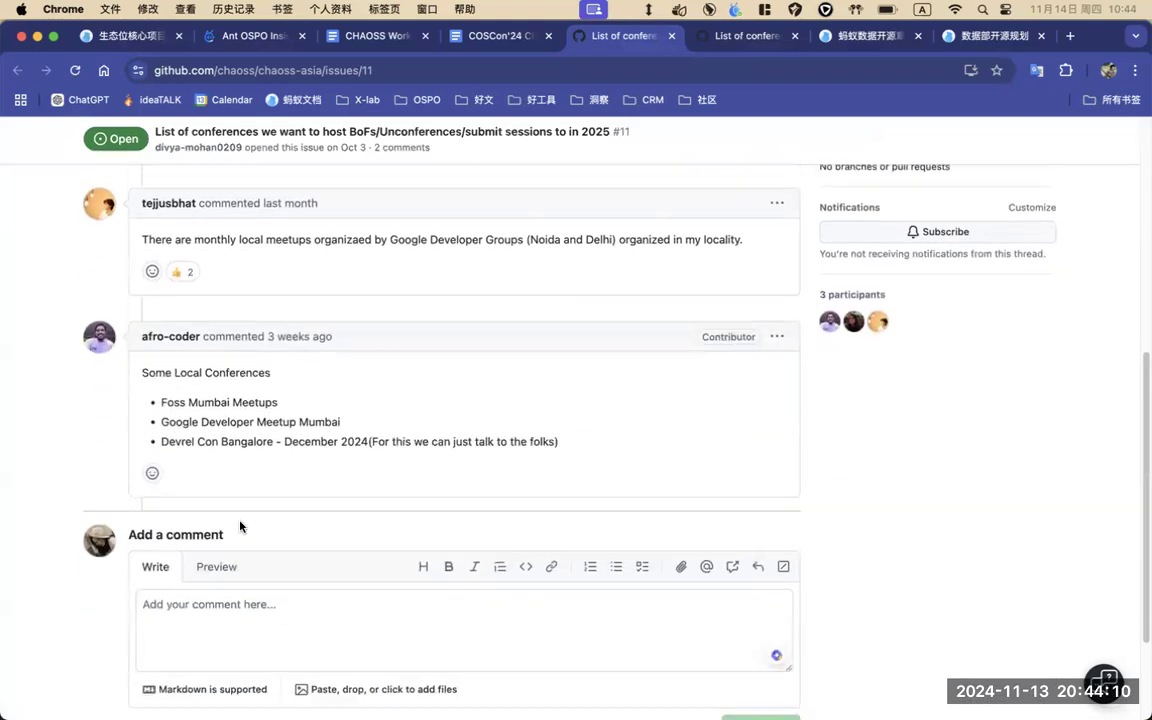
scroll(307, 229, up, 2)
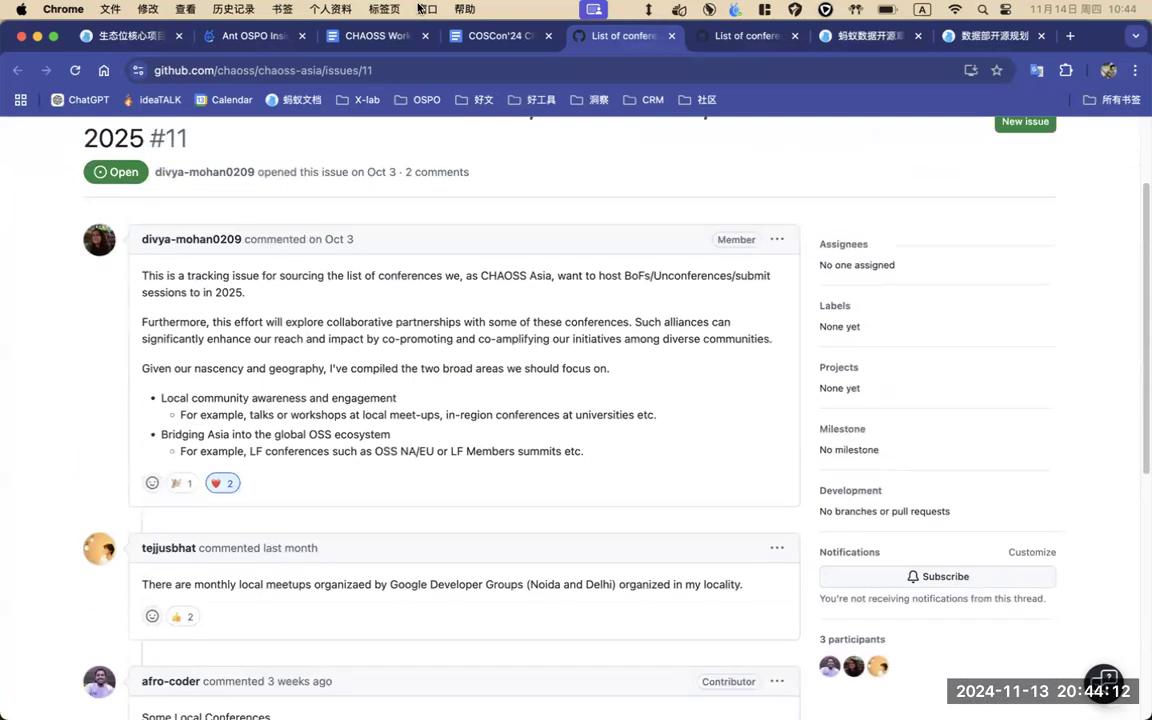
scroll(430, 260, down, 4)
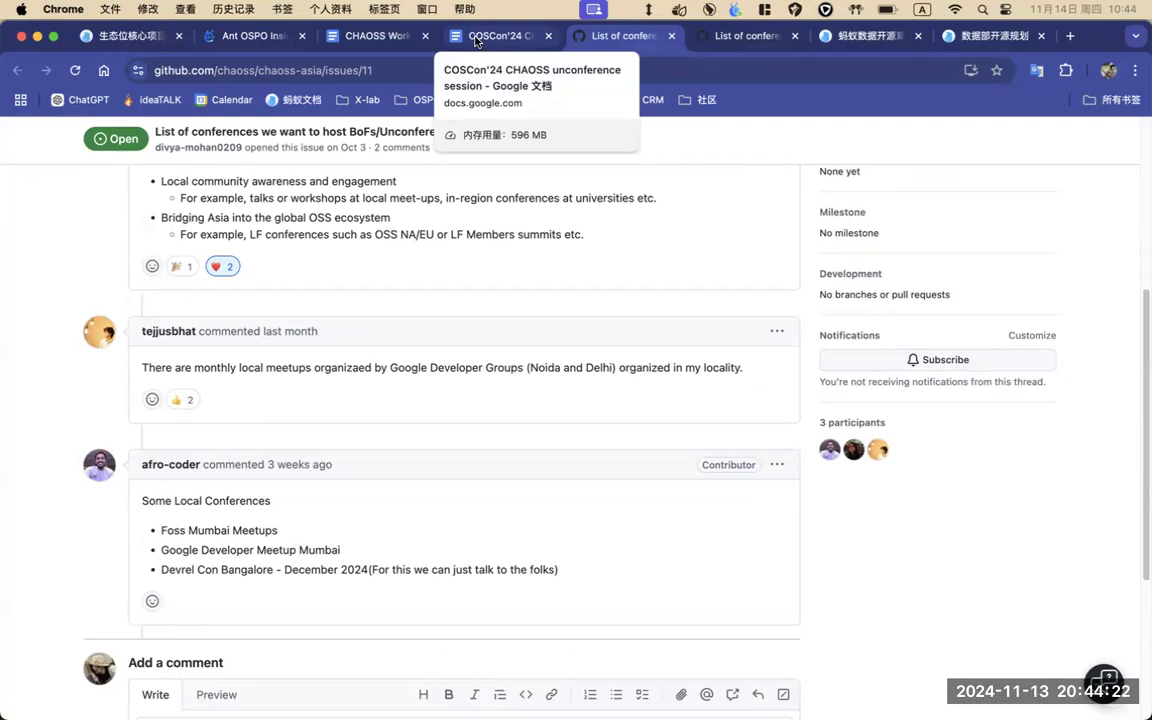
Go back through the COSCon'24 notes to the CHAOSS Working Group Minutes
click(477, 41)
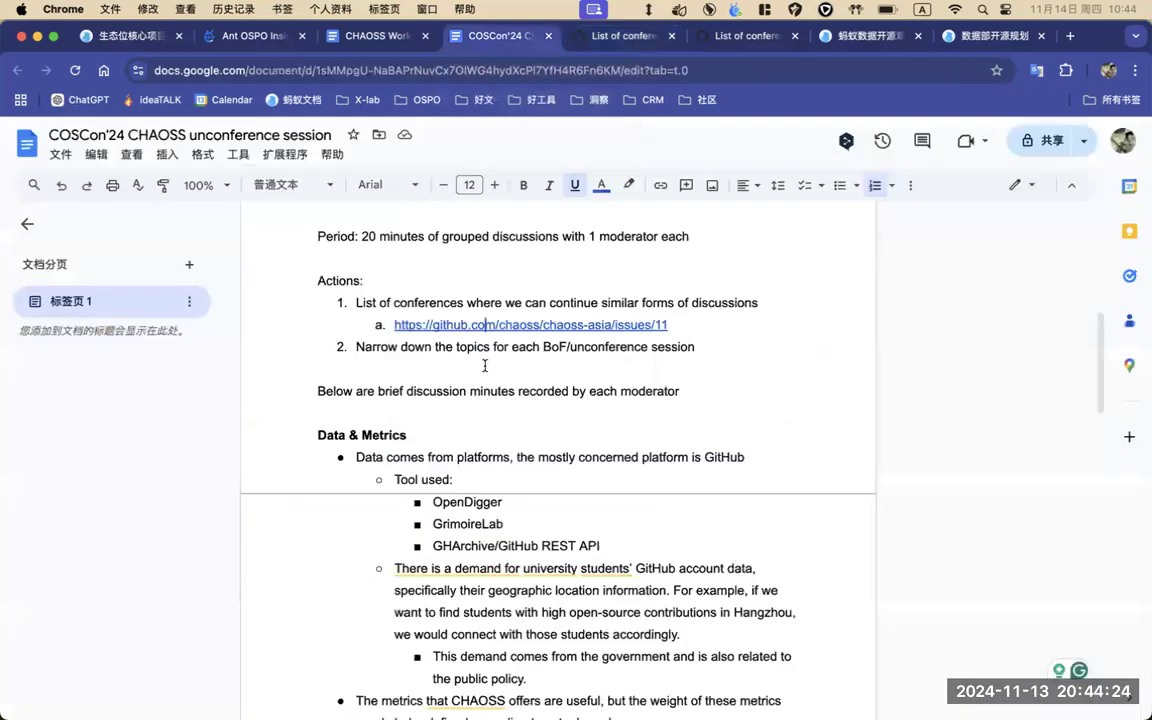
scroll(485, 366, down, 2)
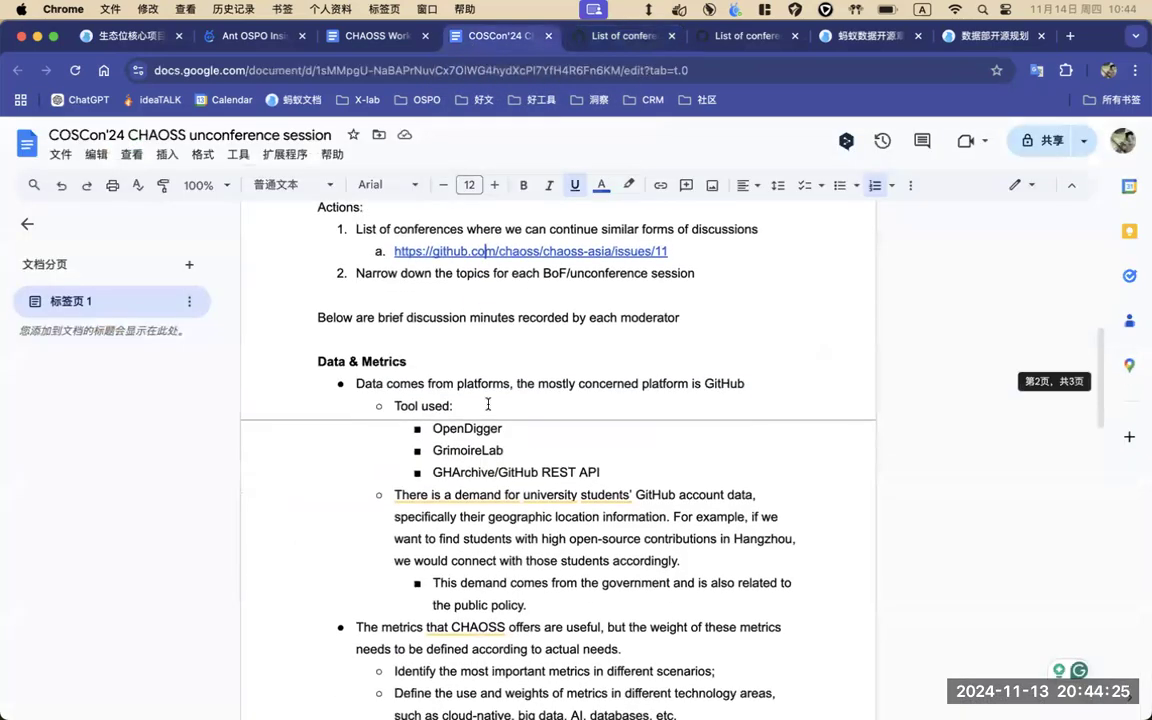
click(376, 35)
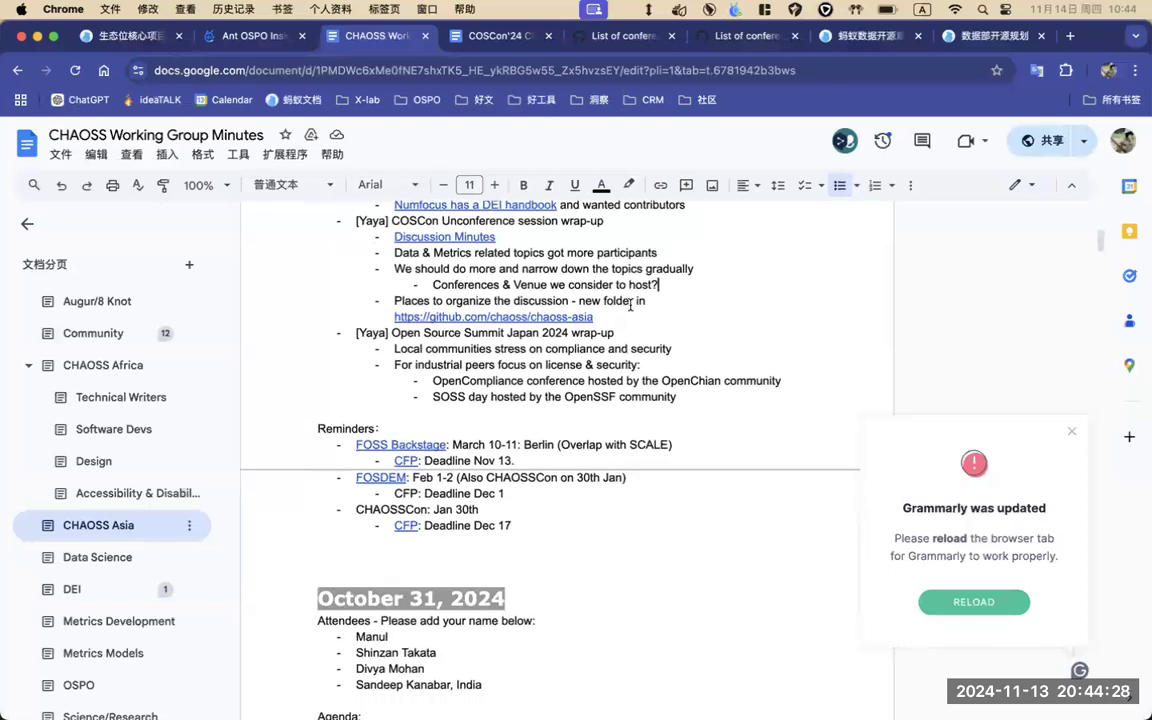
click(630, 308)
scroll(484, 334, up, 3)
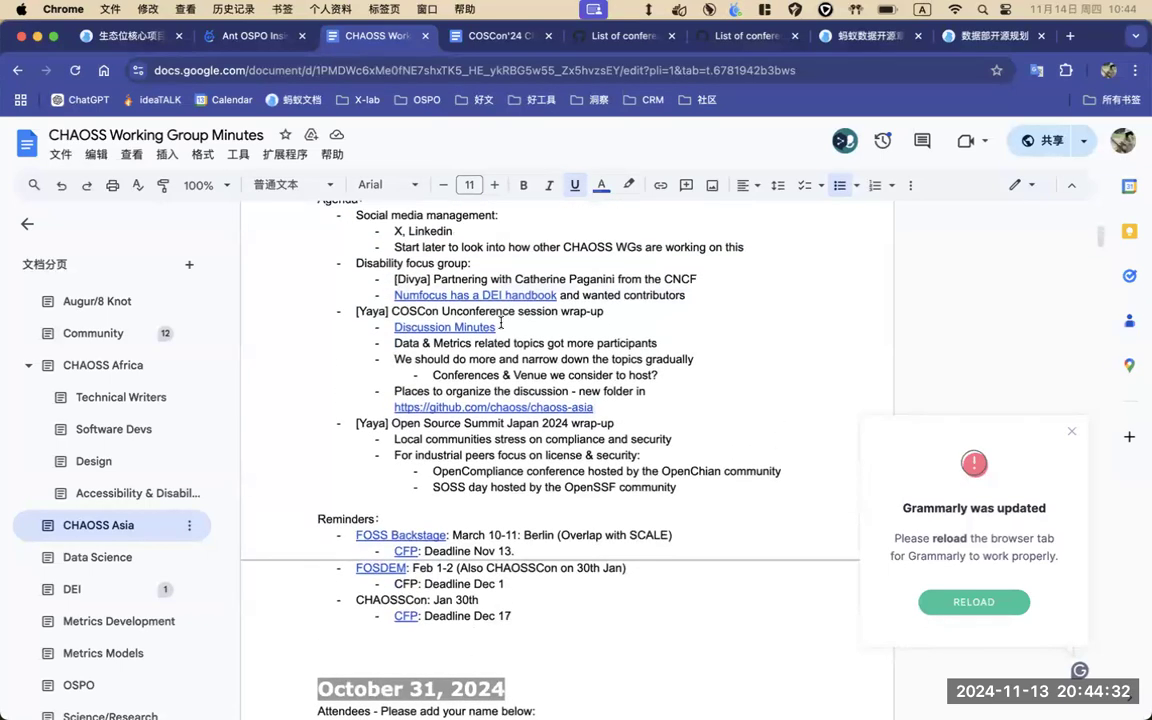
scroll(485, 420, down, 1)
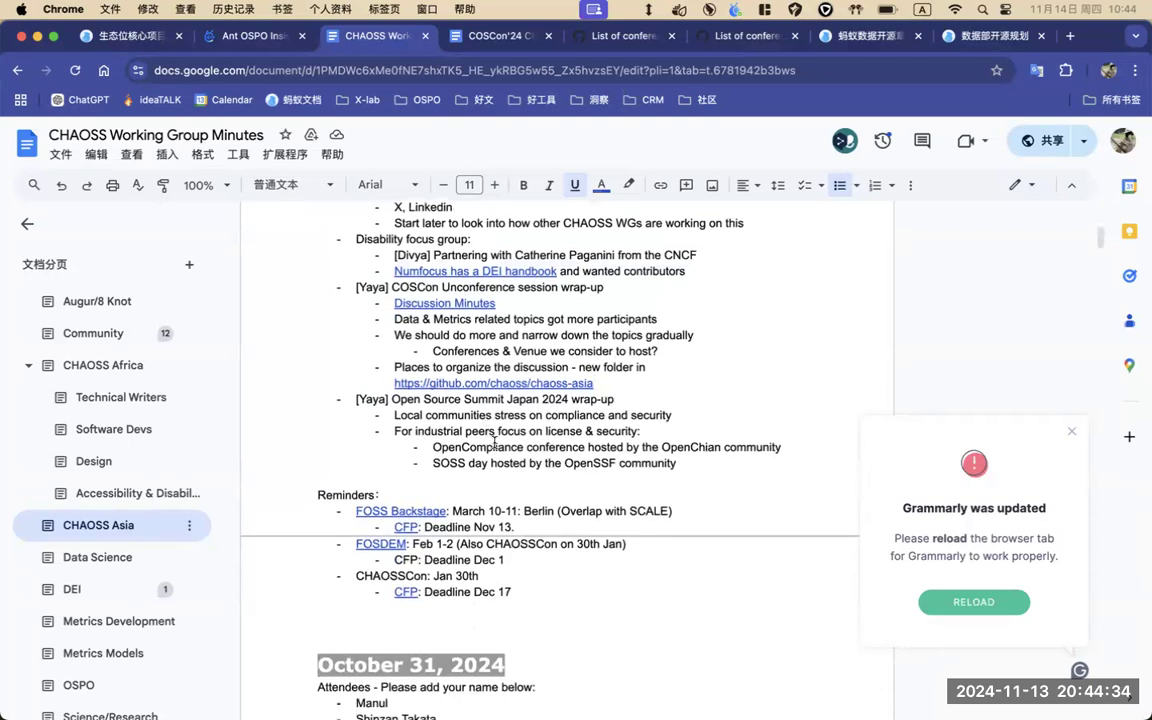
scroll(494, 441, down, 1)
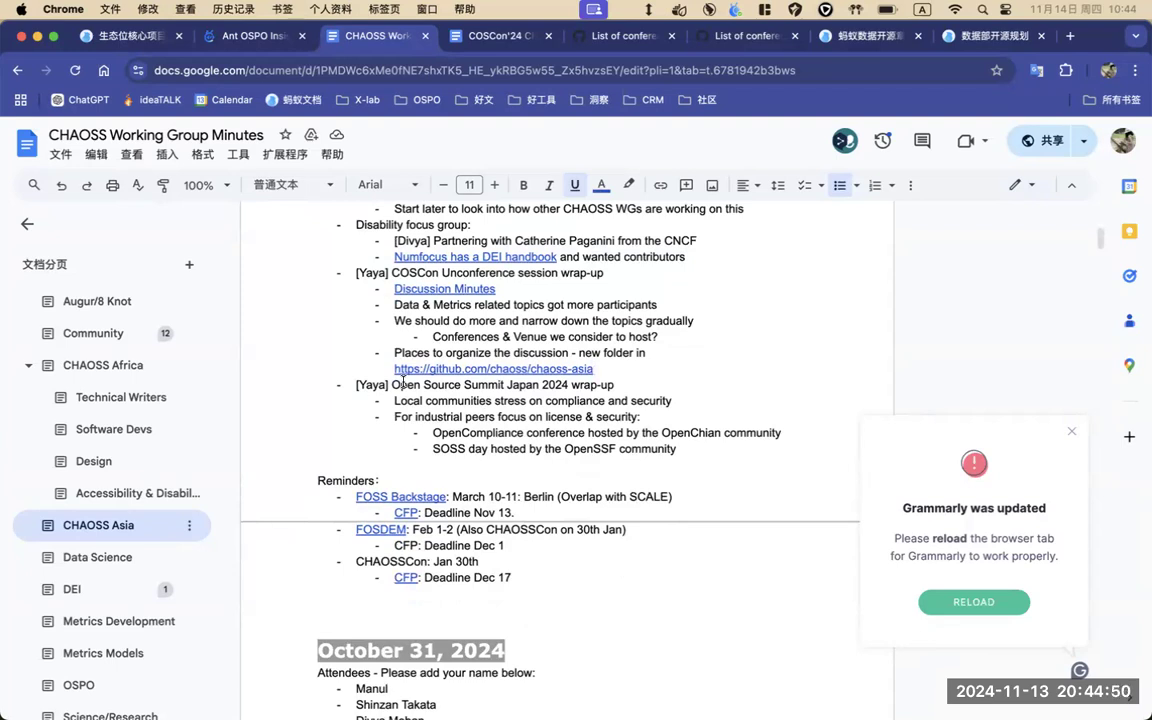
scroll(402, 381, down, 1)
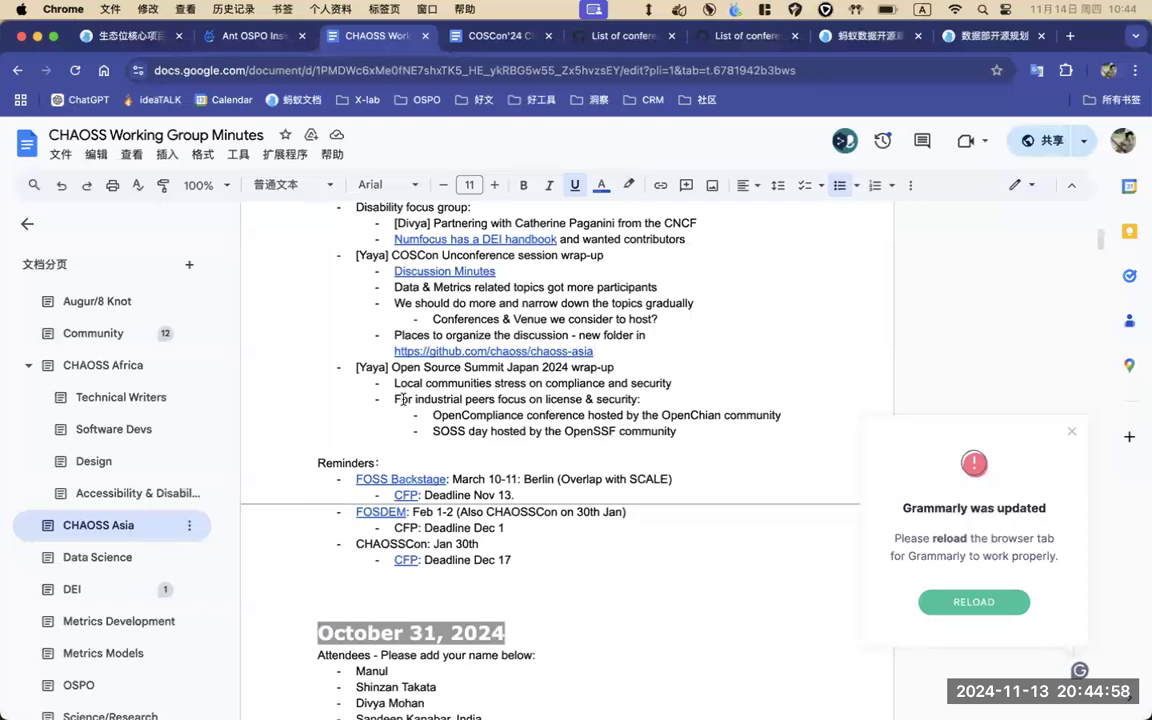
click(390, 384)
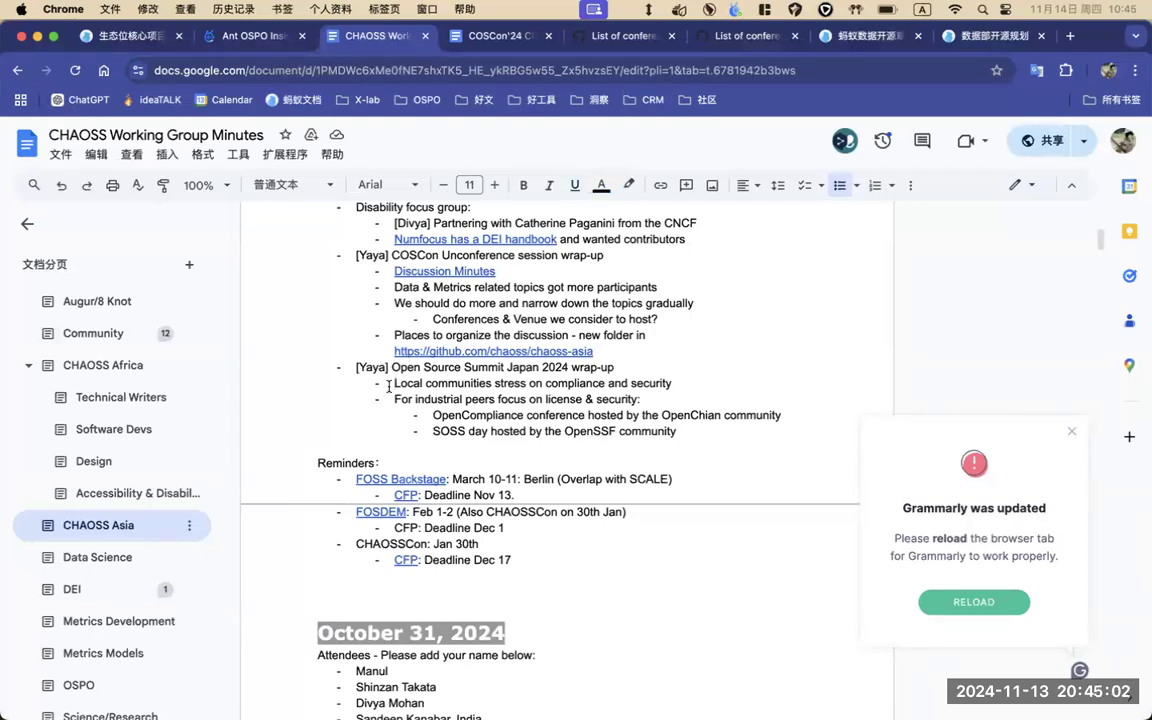
scroll(389, 385, down, 1)
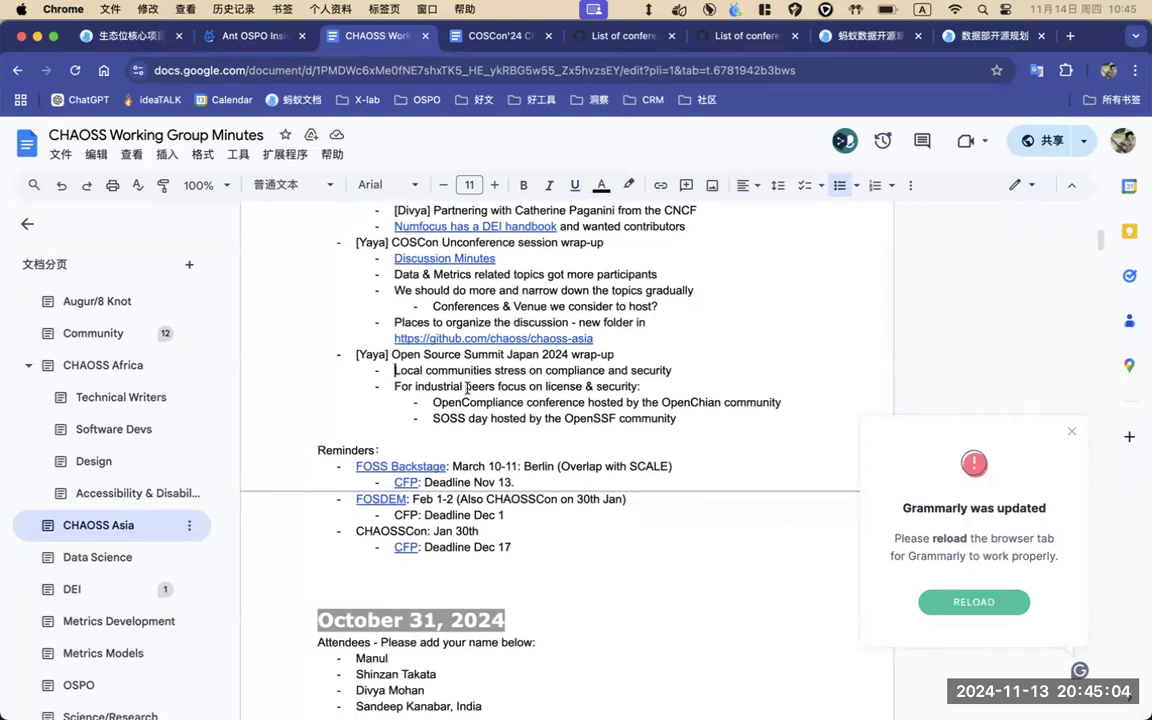
scroll(467, 385, down, 1)
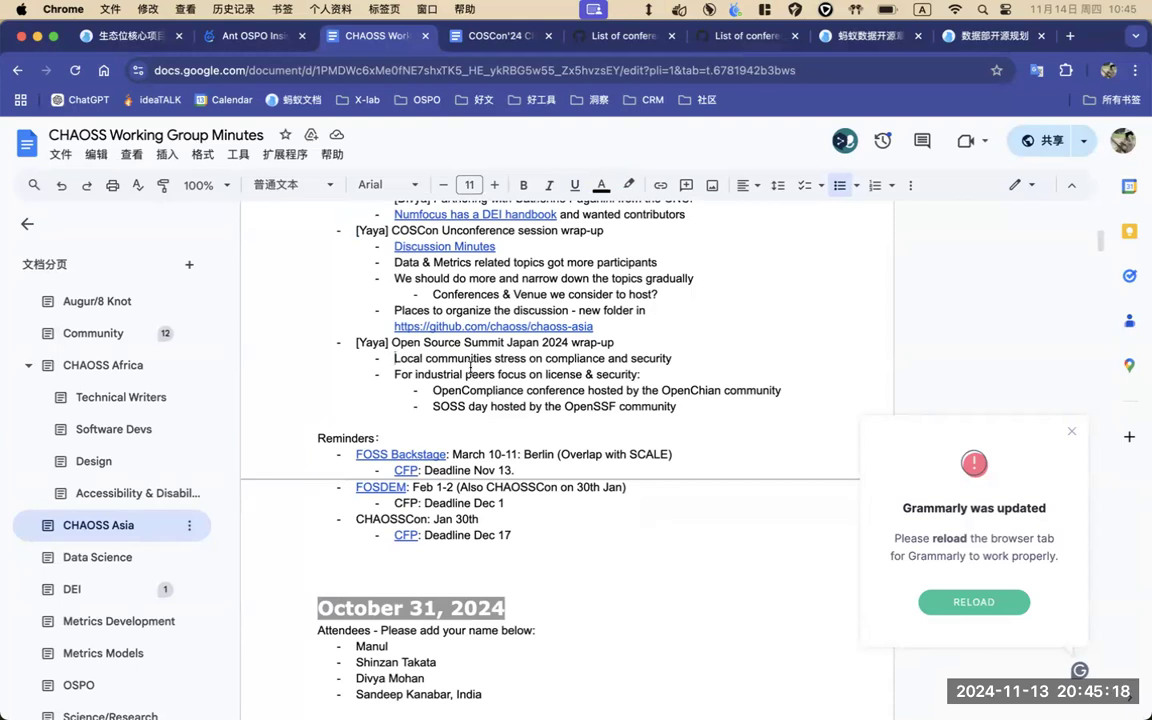
scroll(470, 368, down, 1)
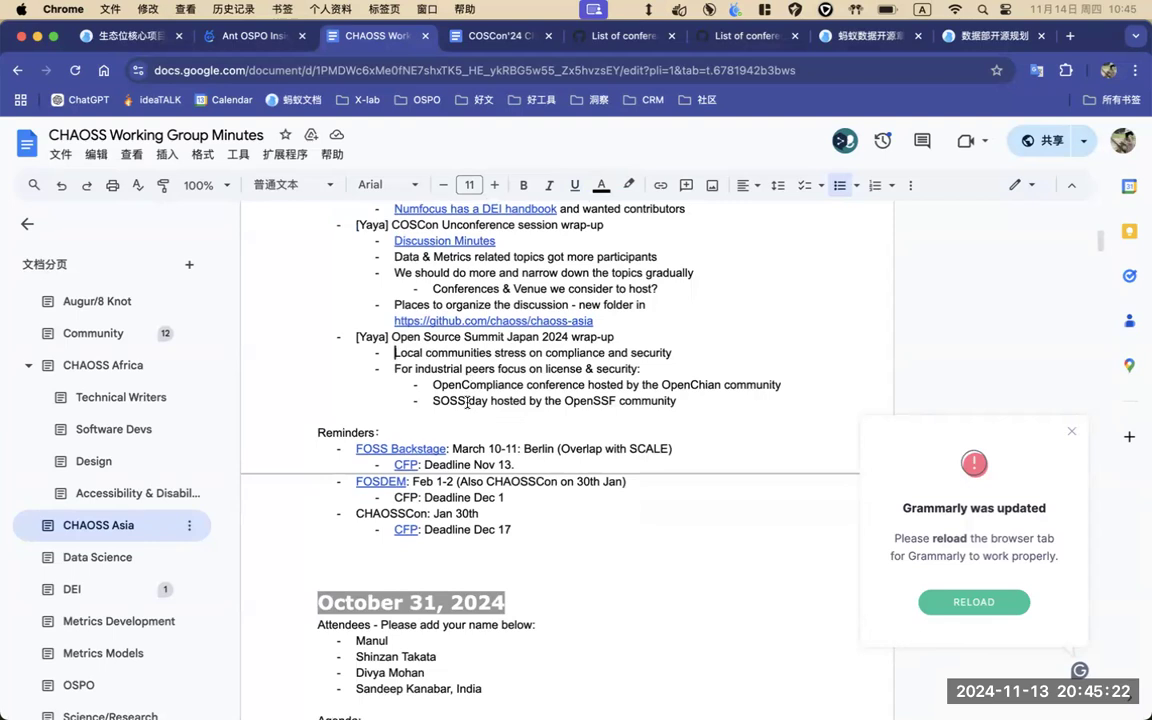
scroll(467, 402, down, 2)
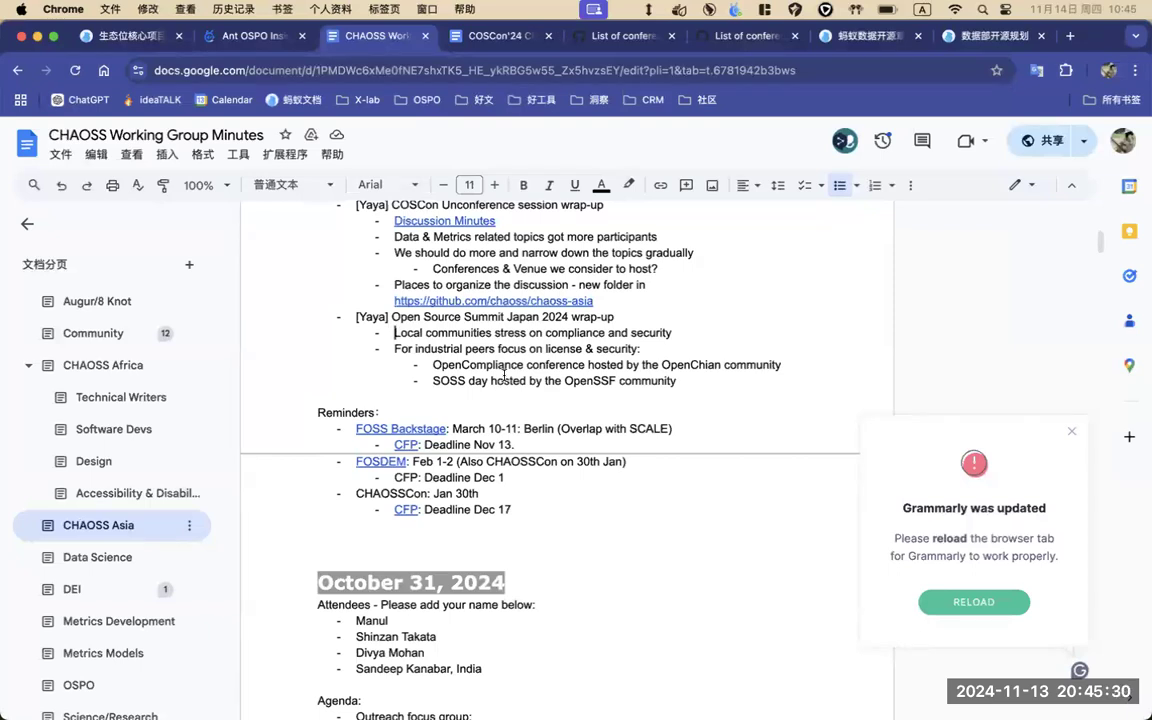
scroll(459, 376, down, 2)
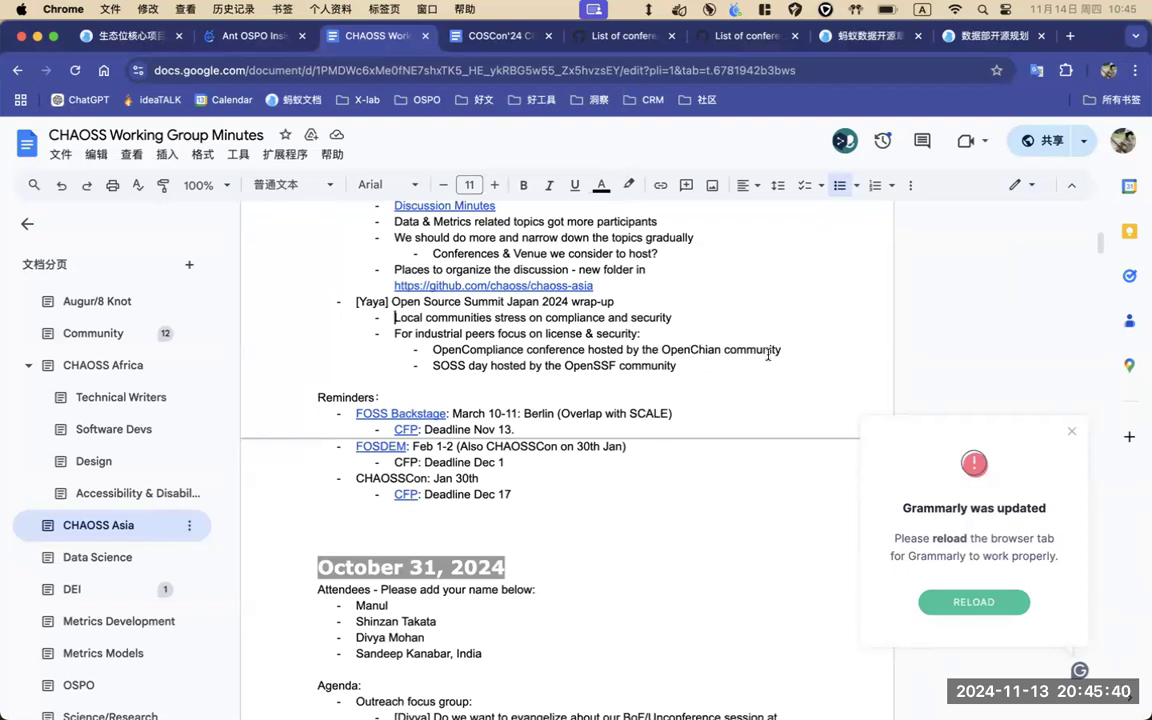
click(686, 366)
click(594, 382)
scroll(594, 383, up, 1)
scroll(594, 383, up, 3)
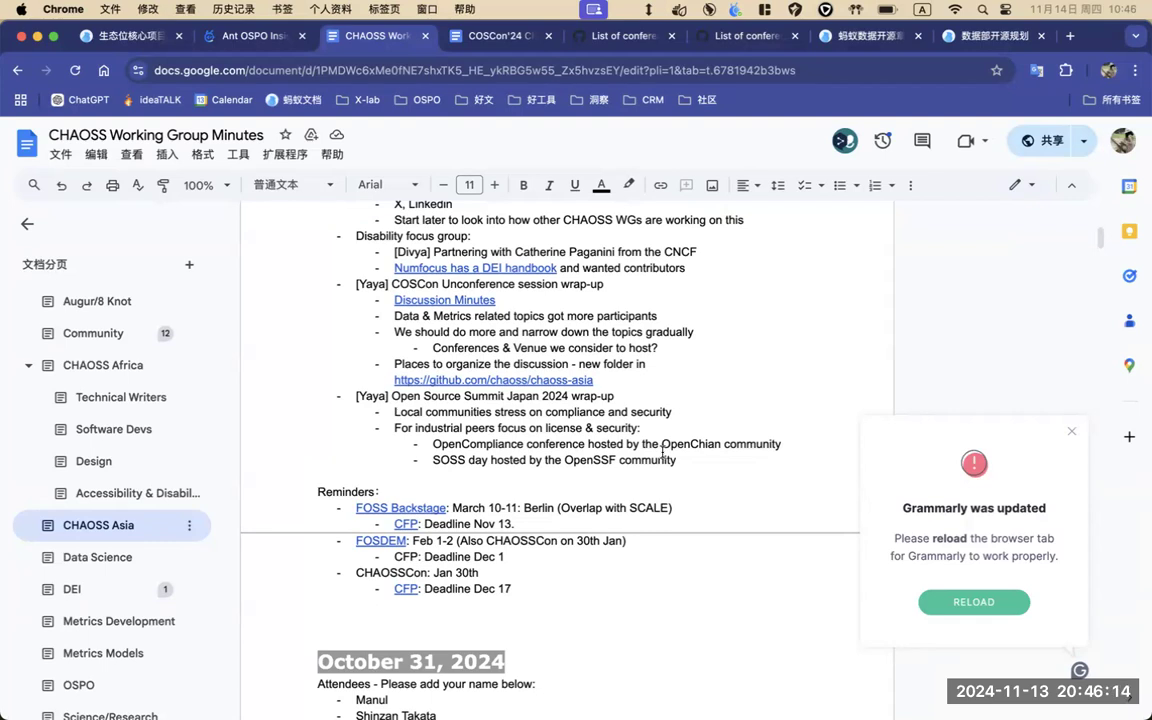
click(542, 428)
drag(545, 428, 637, 424)
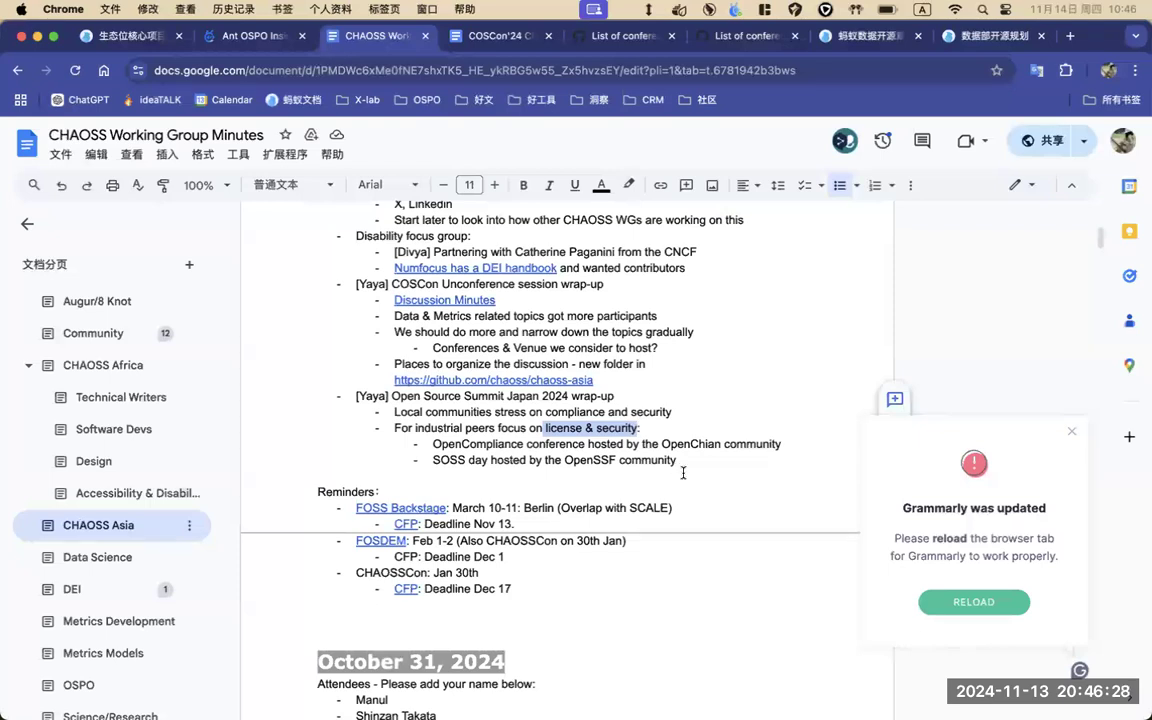
click(684, 472)
scroll(685, 472, down, 1)
scroll(684, 472, down, 1)
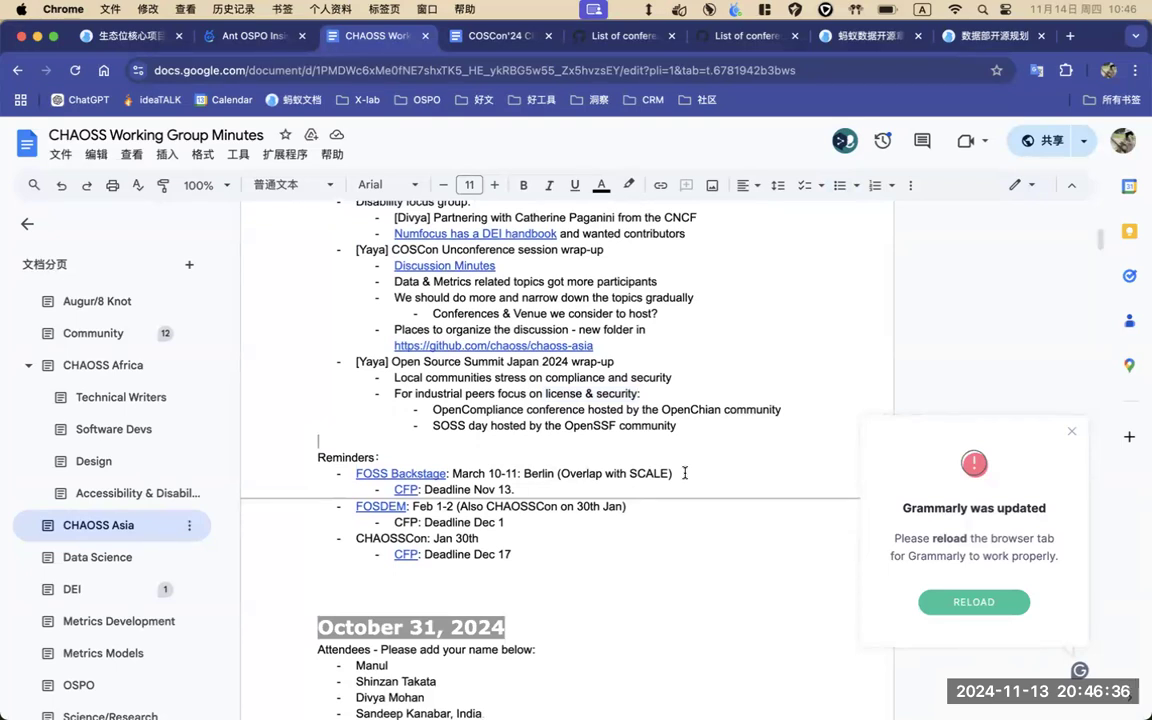
scroll(685, 473, up, 2)
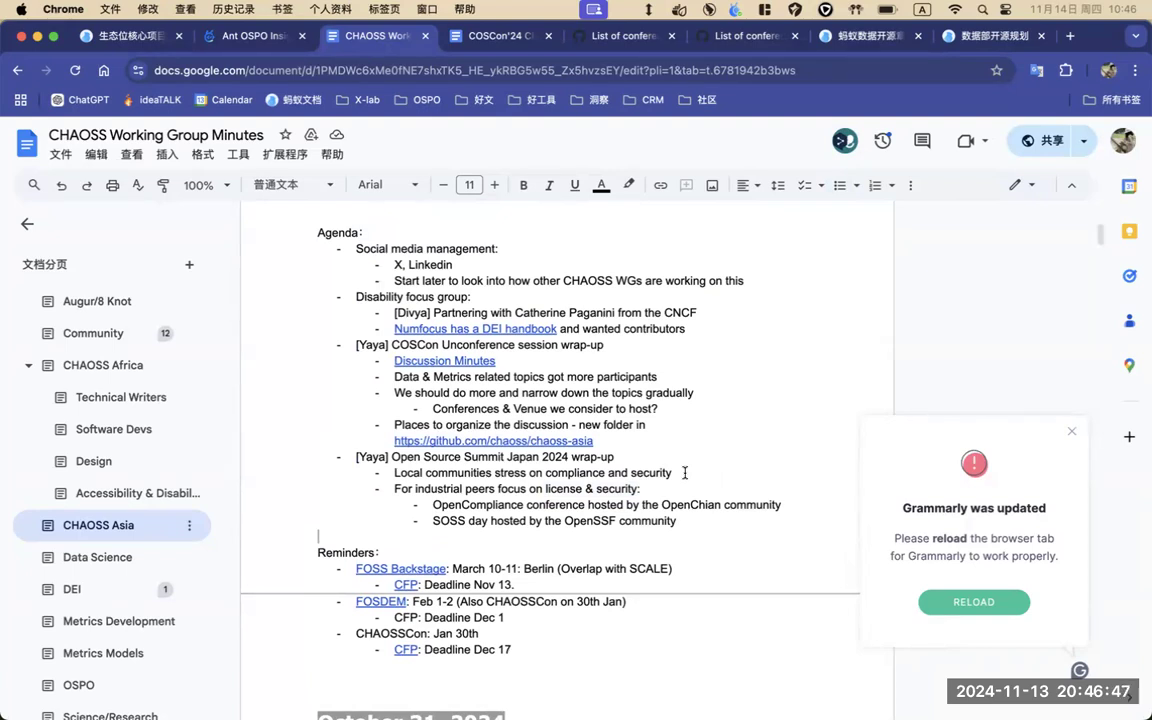
scroll(685, 472, up, 1)
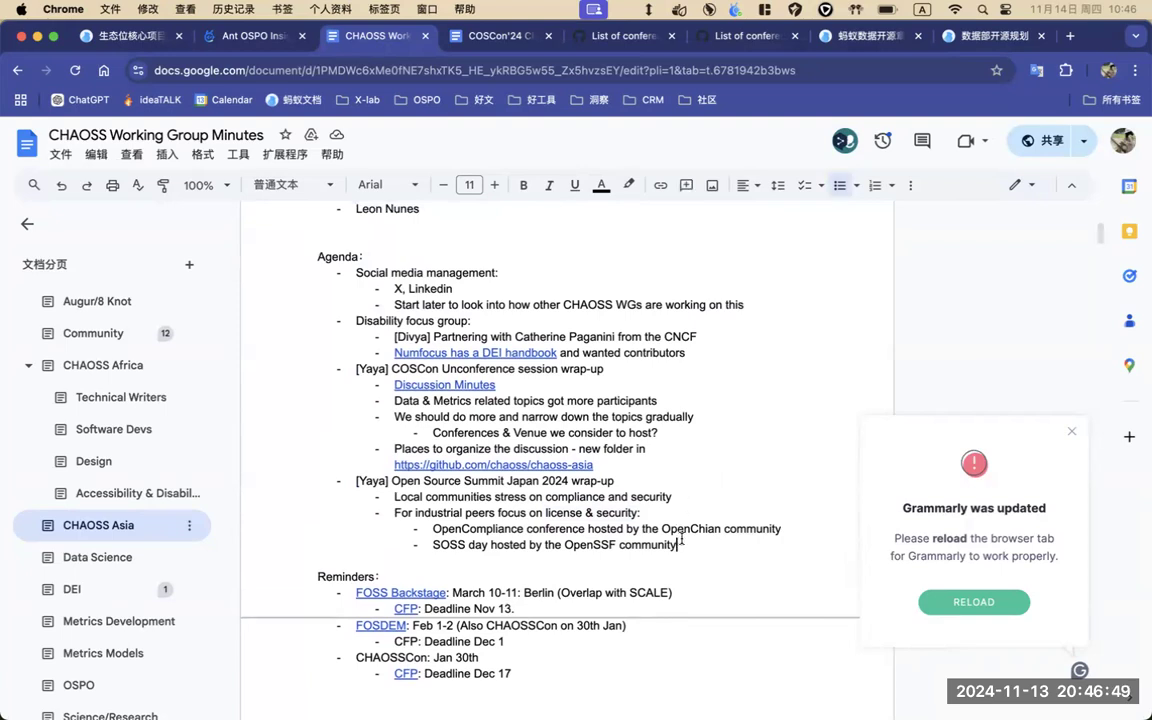
scroll(681, 540, down, 3)
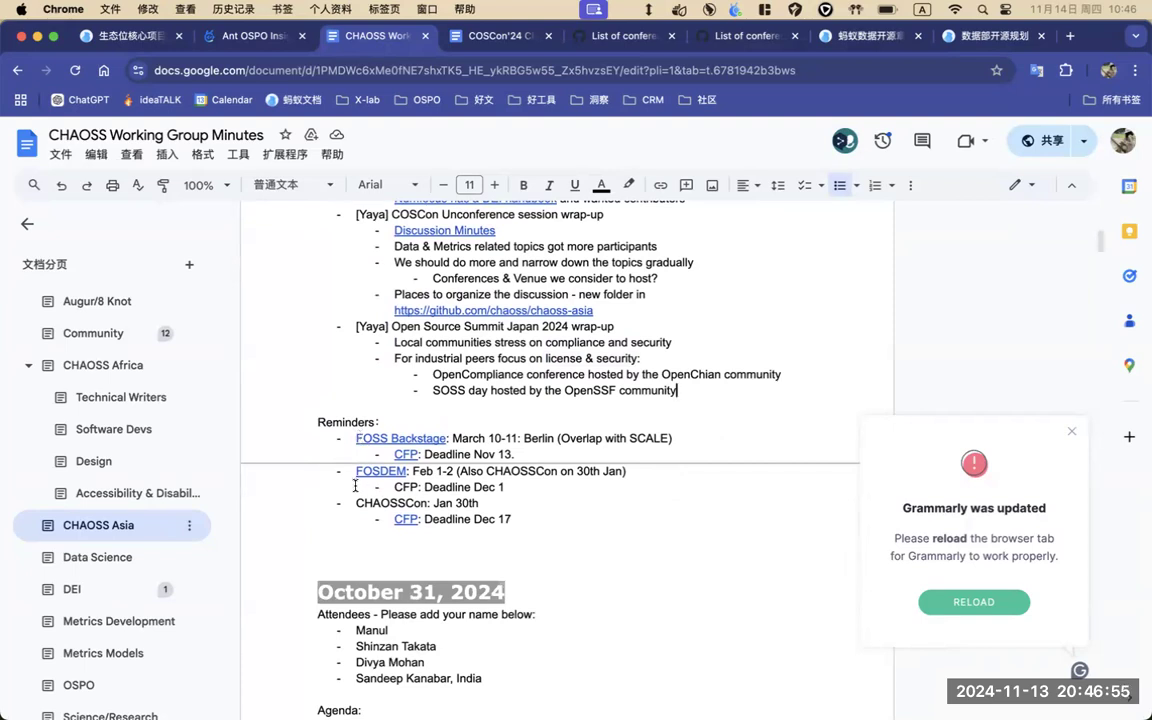
scroll(350, 482, down, 1)
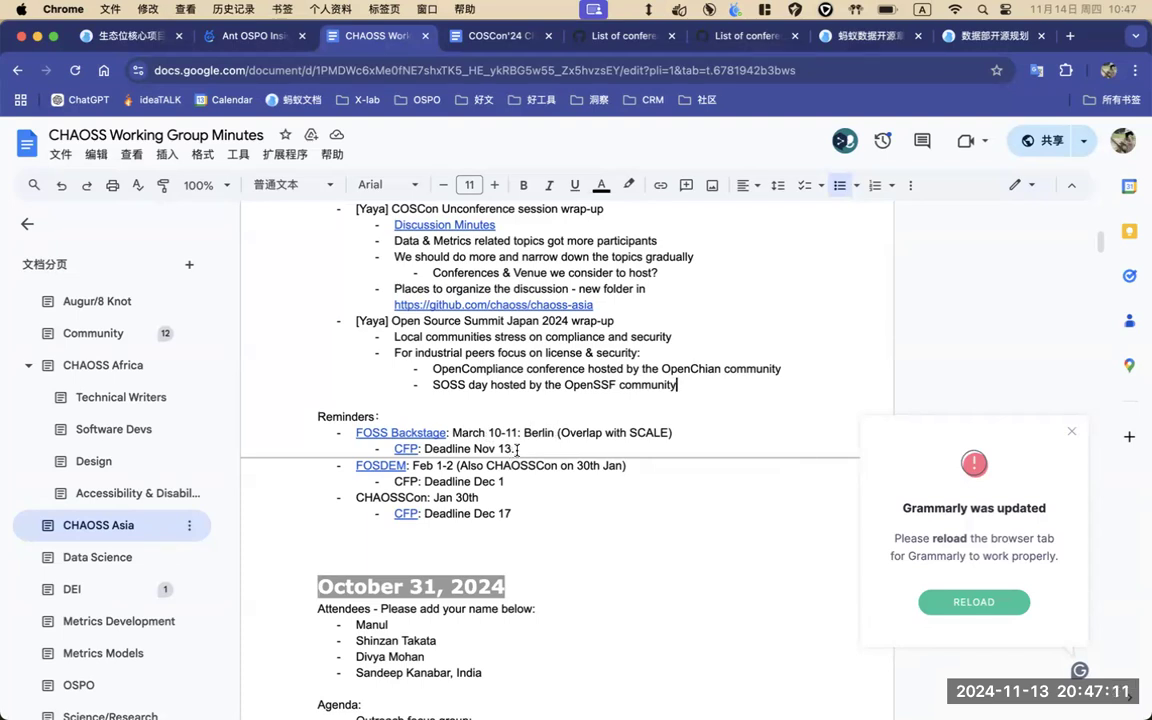
scroll(517, 448, down, 1)
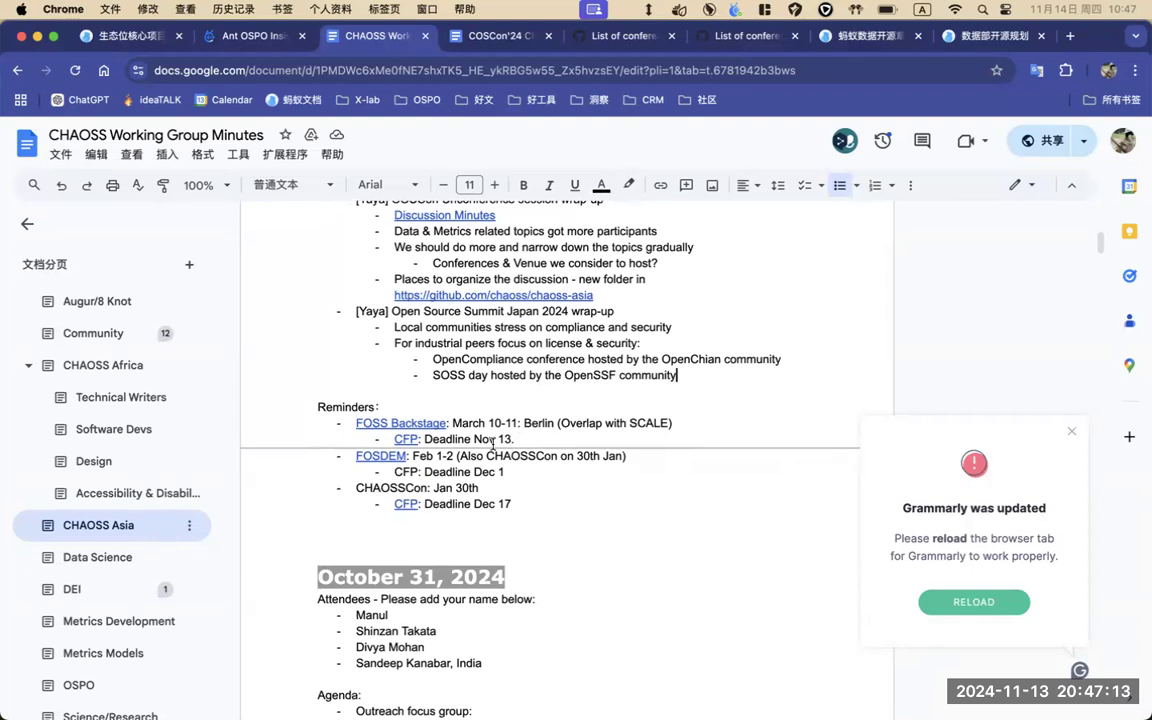
Indent the FOSS Backstage reminder, undo stray pinyin characters, and return it to top level
mouse_move(535, 692)
drag(516, 439, 345, 422)
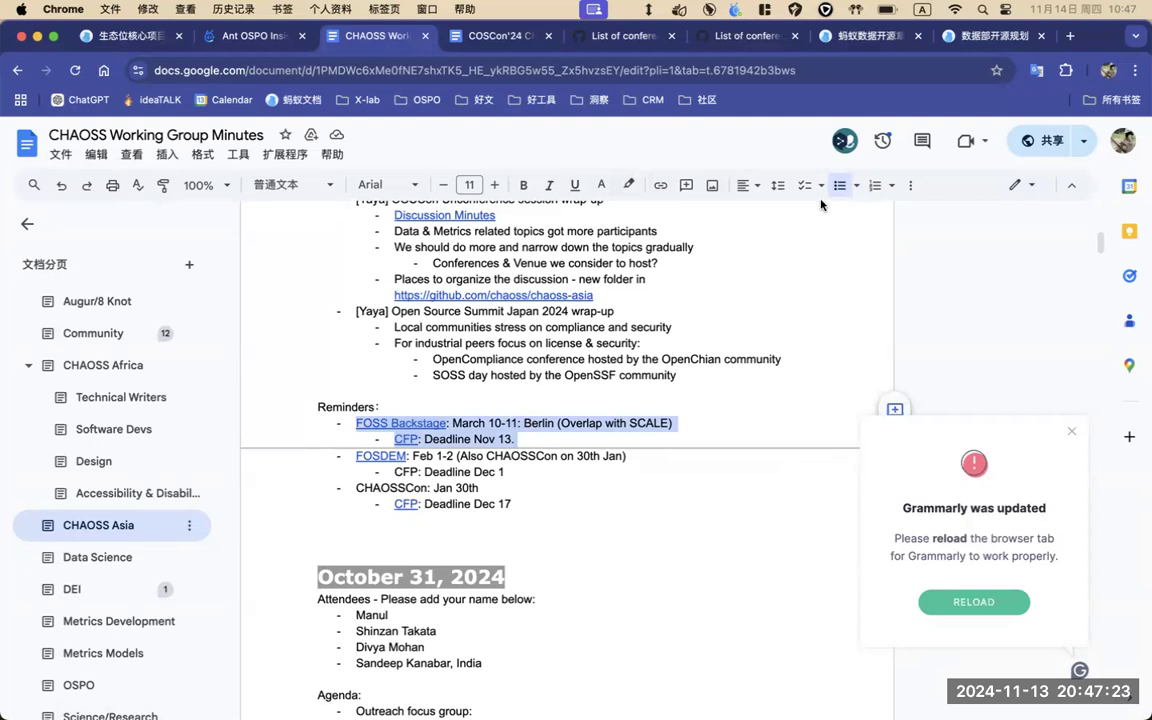
click(1018, 188)
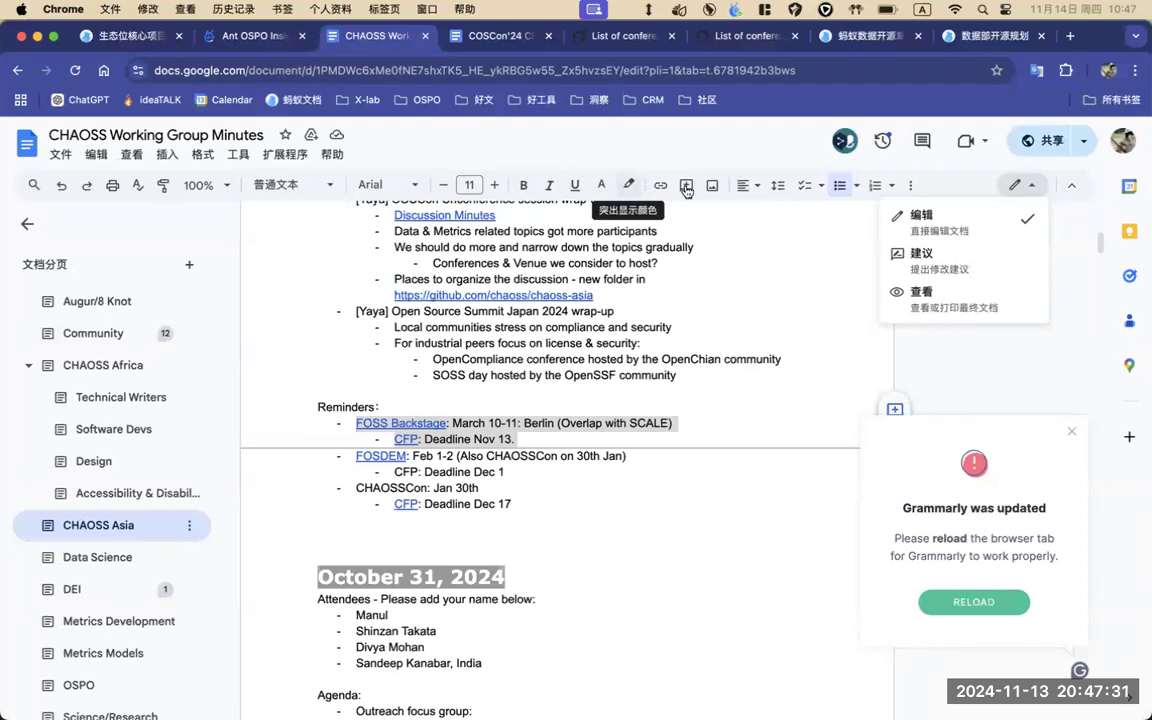
click(908, 190)
key(Tab)
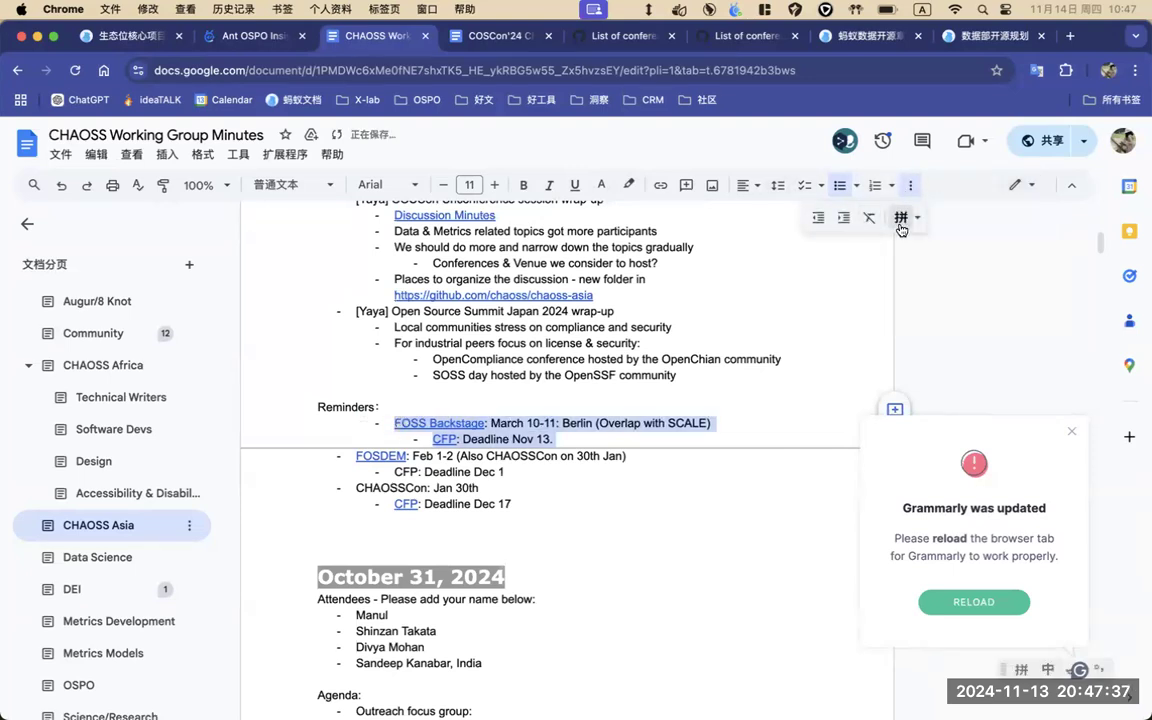
click(900, 217)
text(小【)
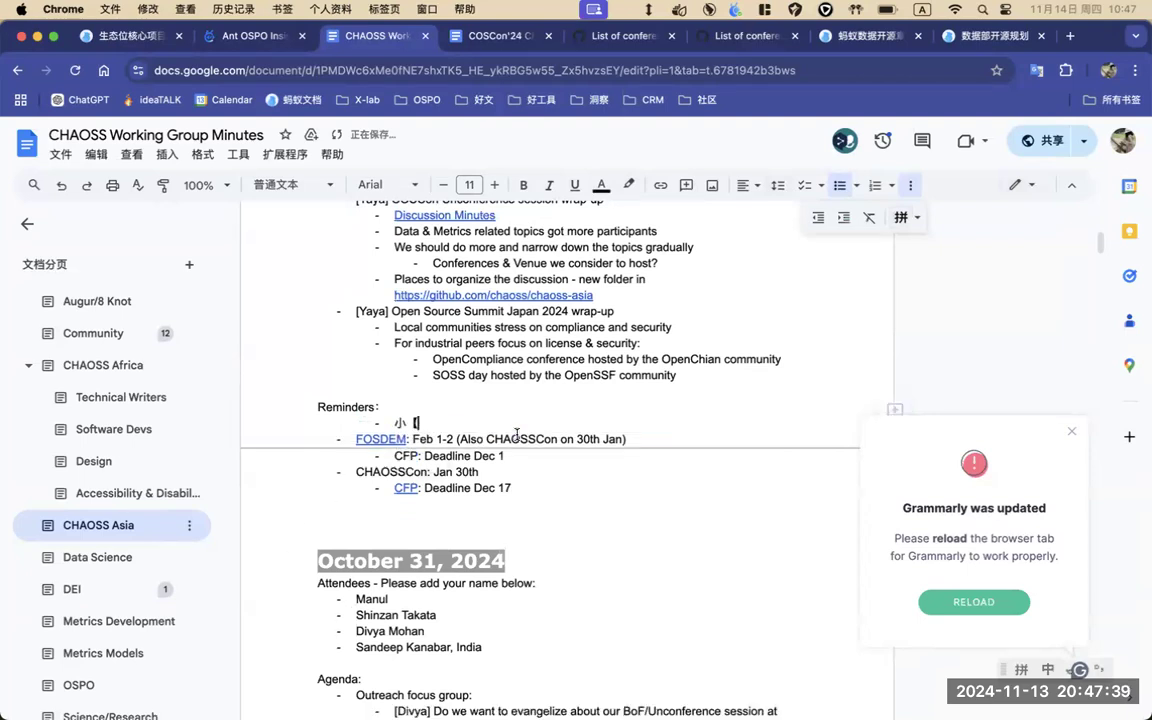
key(super+z)
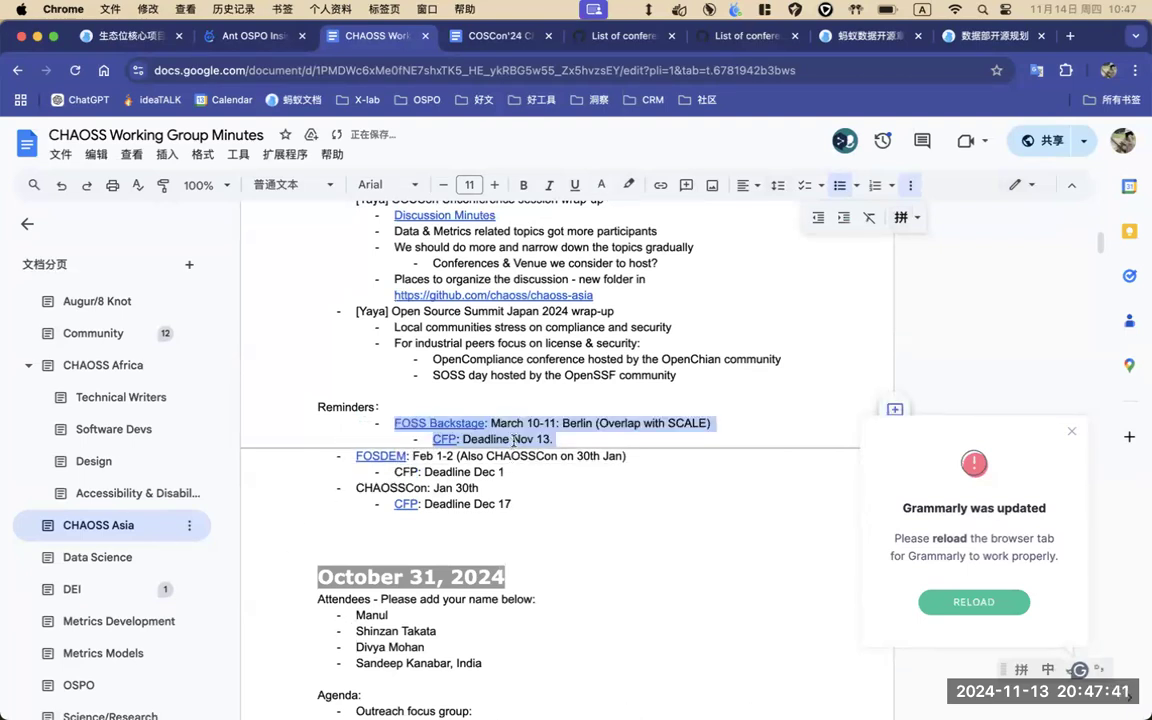
key(shift+Tab)
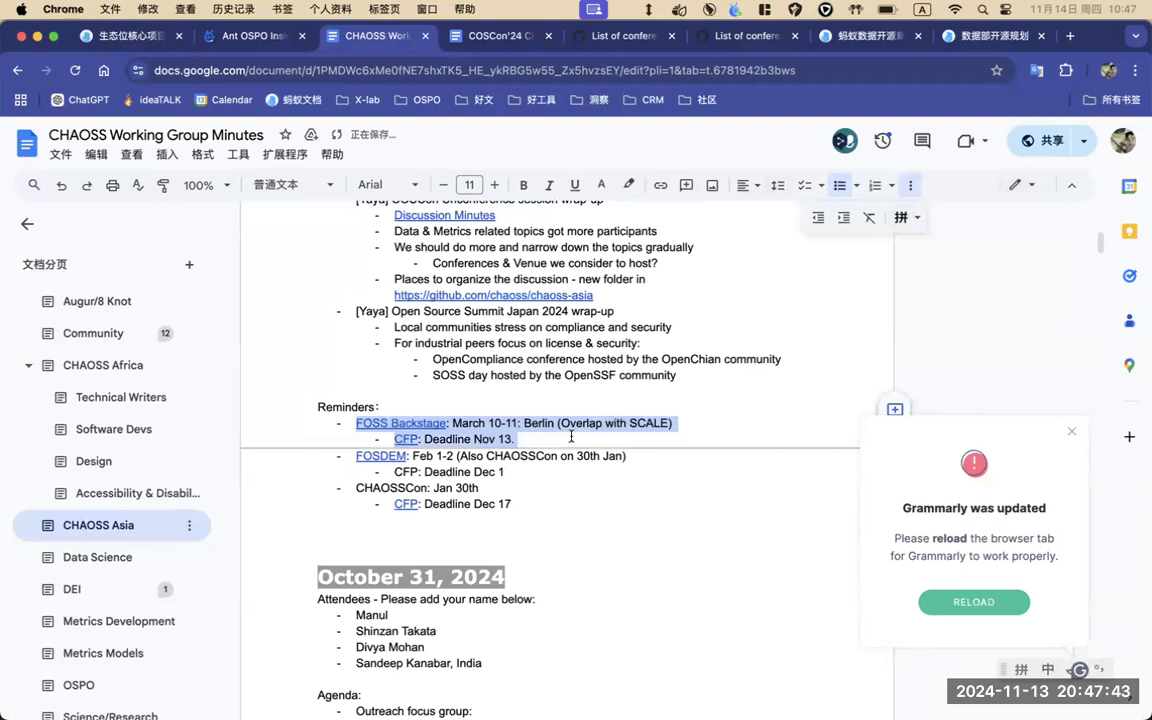
Add '(already closed)' after 'Deadline Nov 13.' in the FOSS Backstage CFP reminder
click(571, 438)
text(（）)
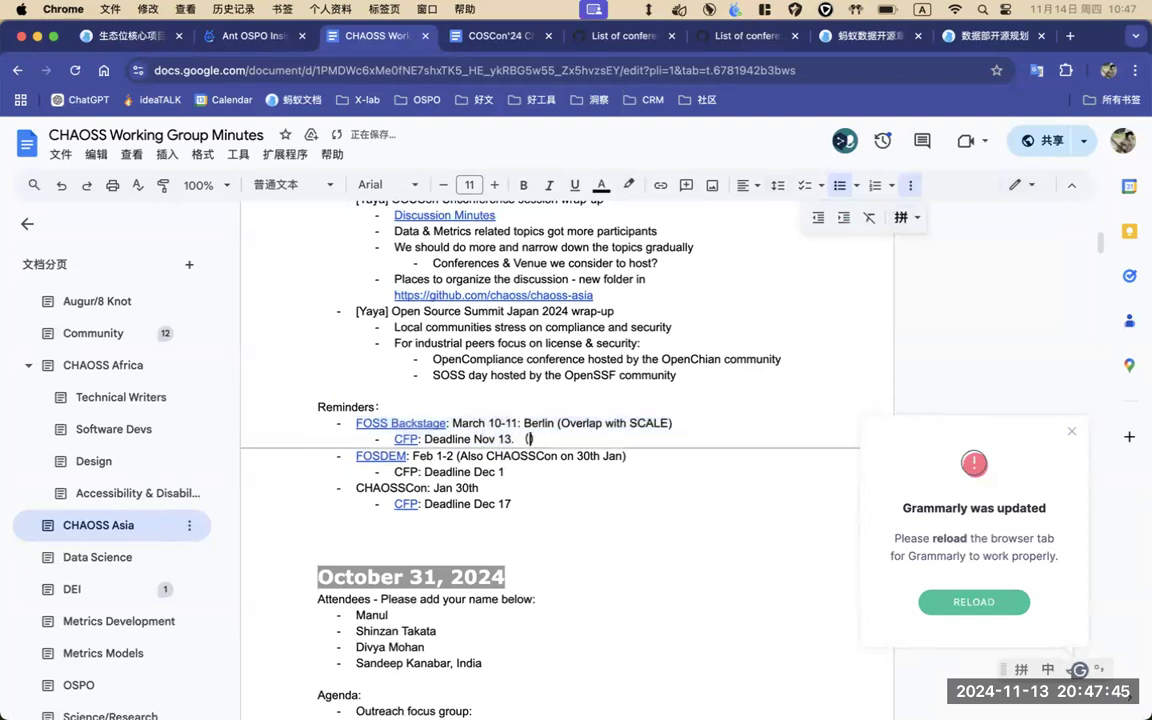
text(already)
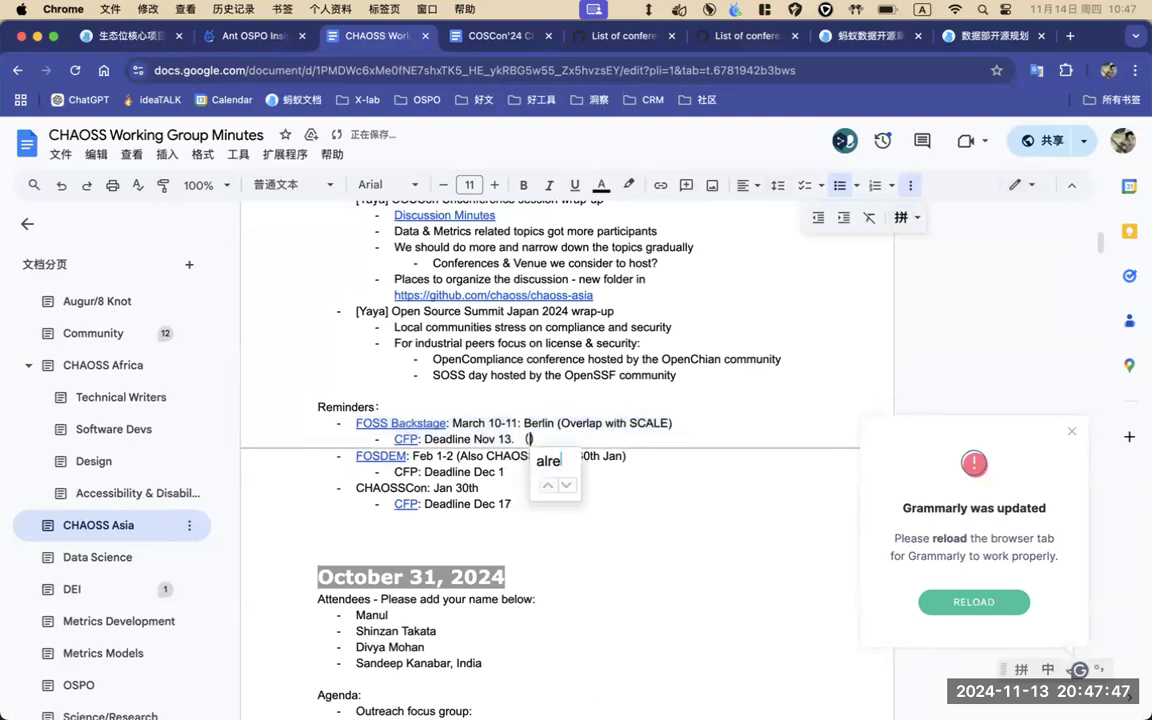
text( closed)
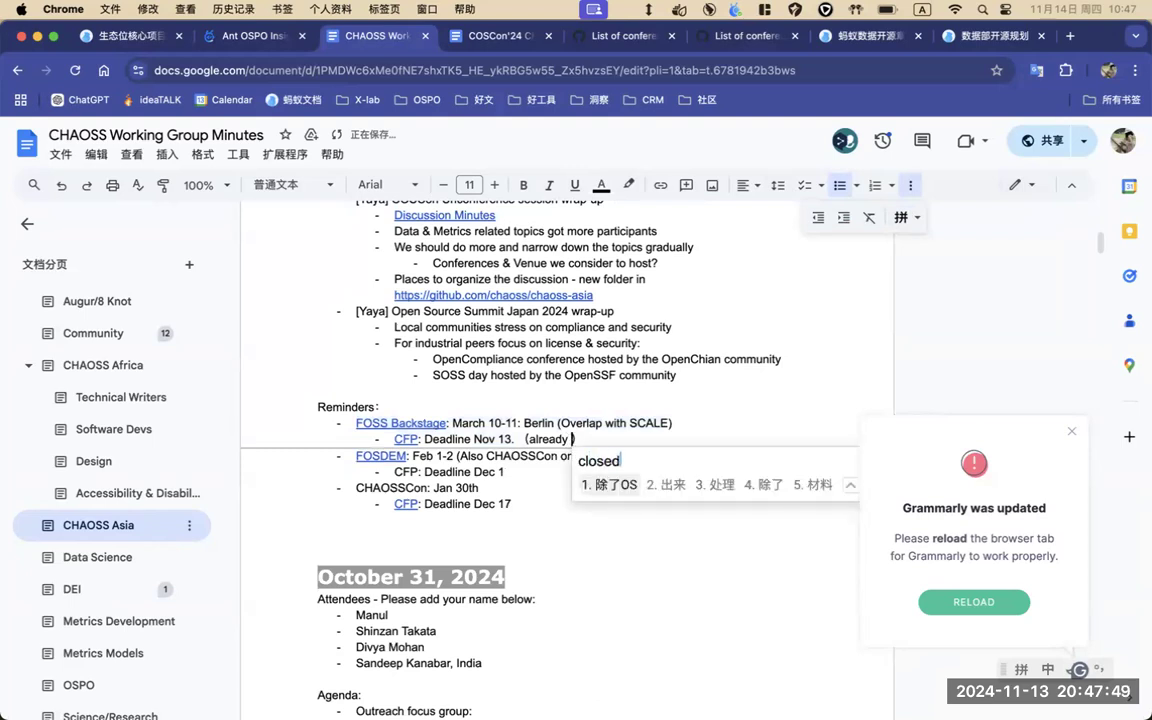
key(Return)
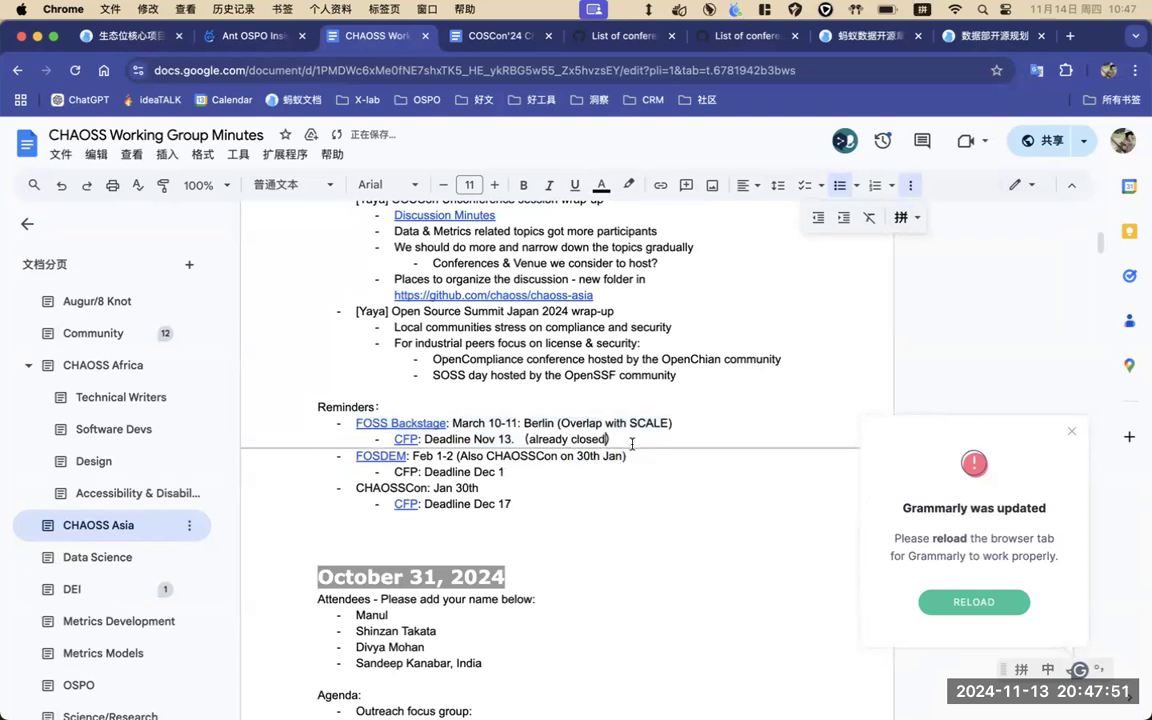
Look over the Reminders section, placing the caret at the end of the CHAOSSCon CFP line
scroll(527, 489, down, 1)
click(525, 424)
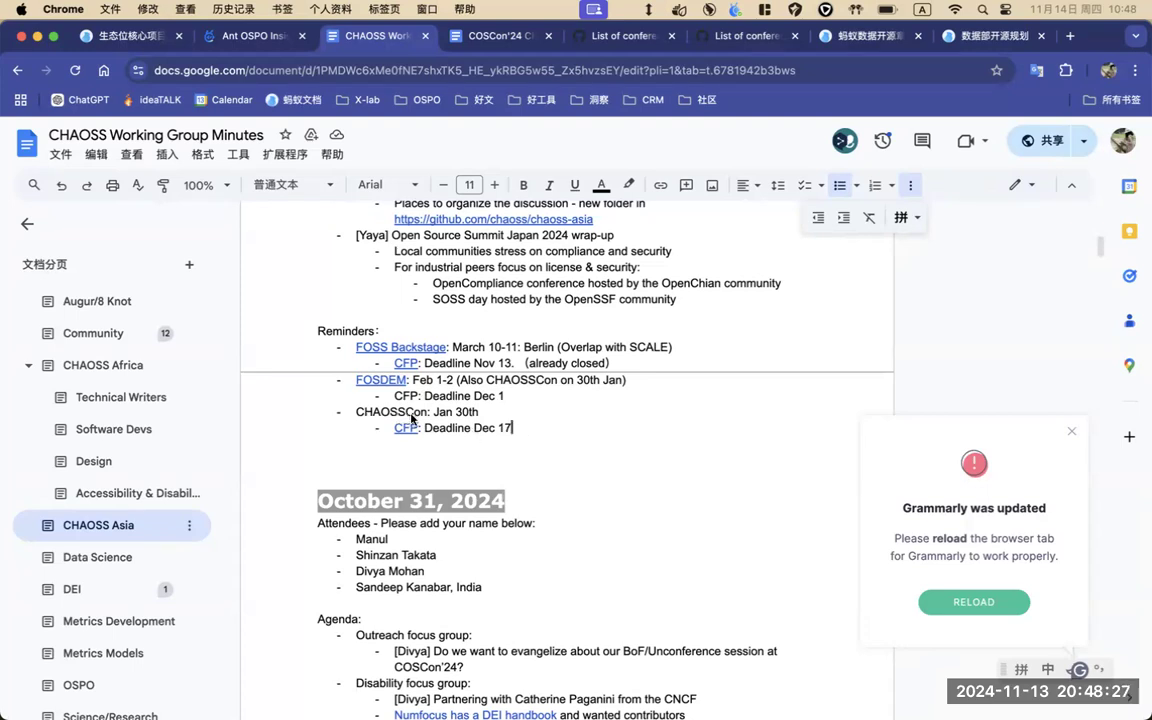
scroll(537, 435, up, 1)
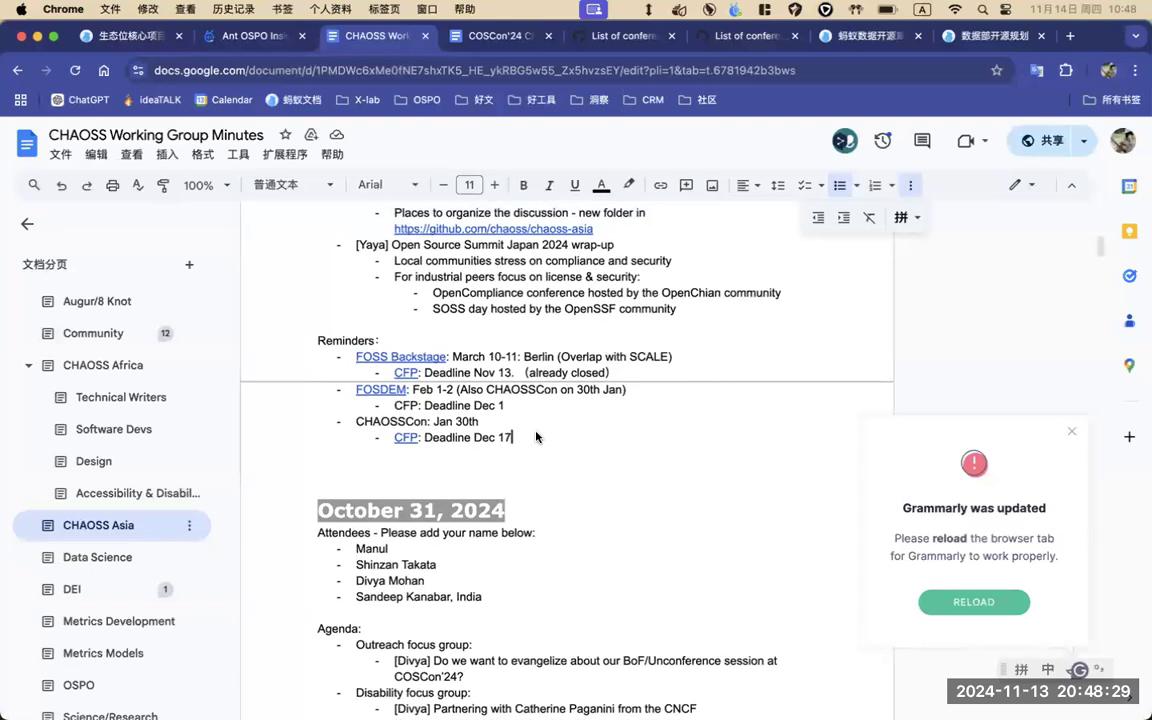
scroll(537, 437, up, 2)
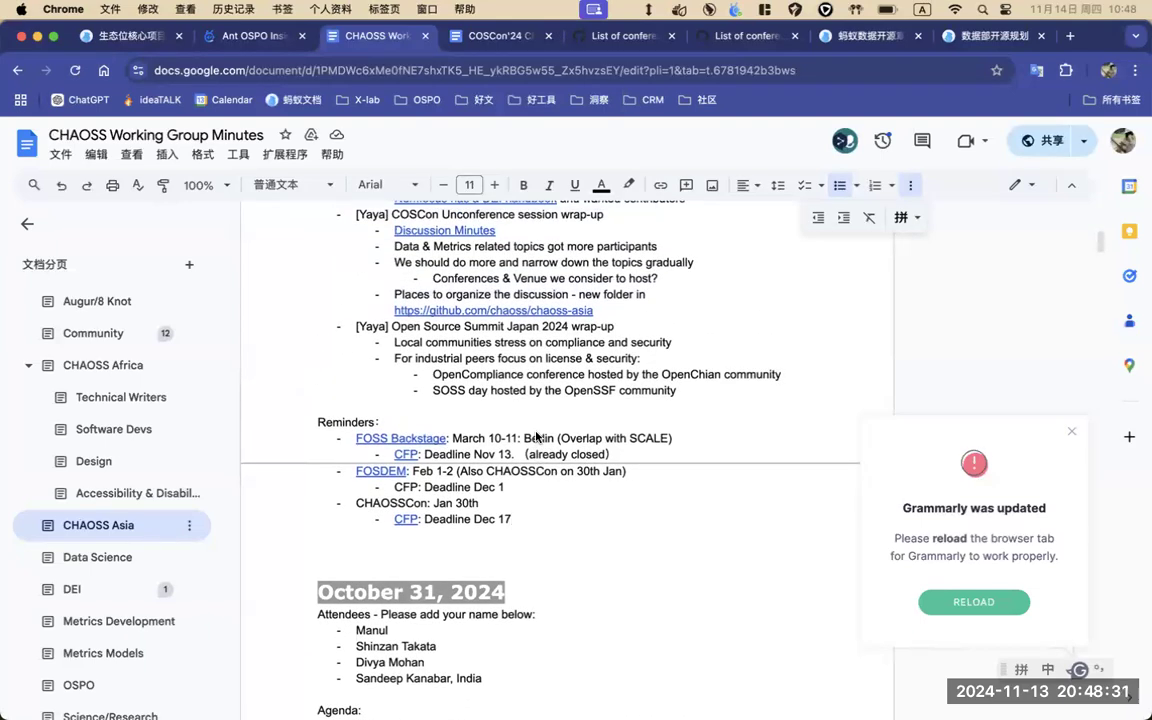
scroll(537, 440, up, 1)
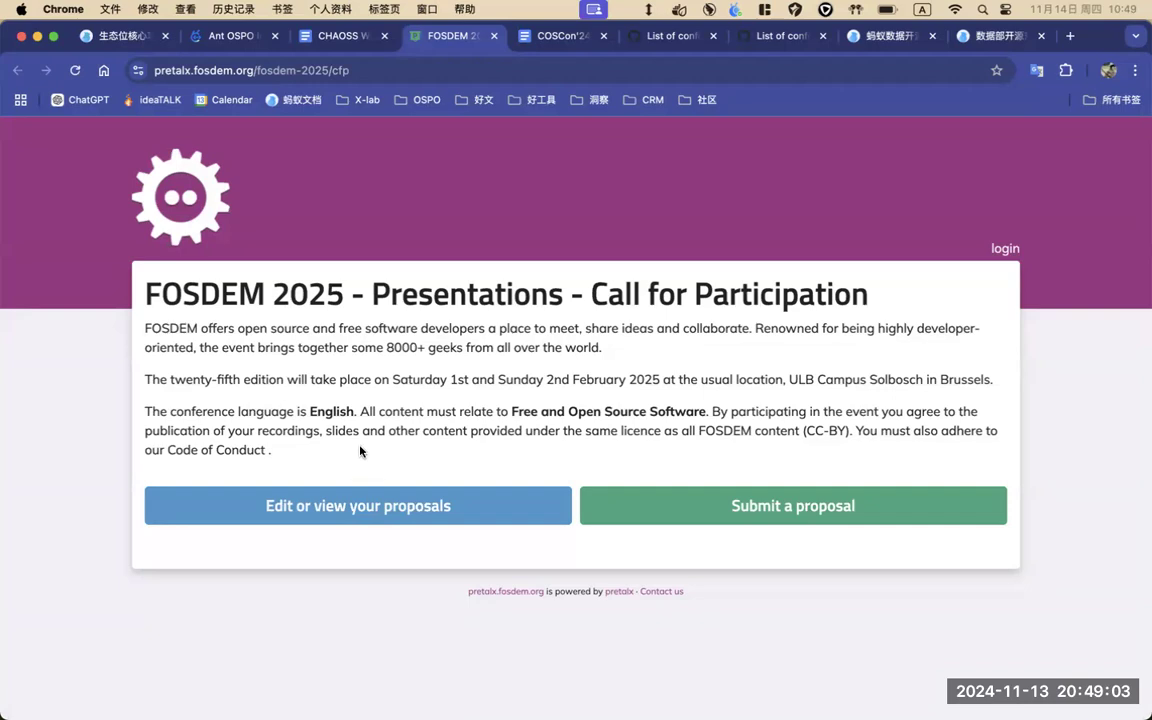
Return to the CHAOSS Working Group Minutes tab and move the caret off the CHAOSSCon line
click(317, 42)
scroll(523, 516, up, 2)
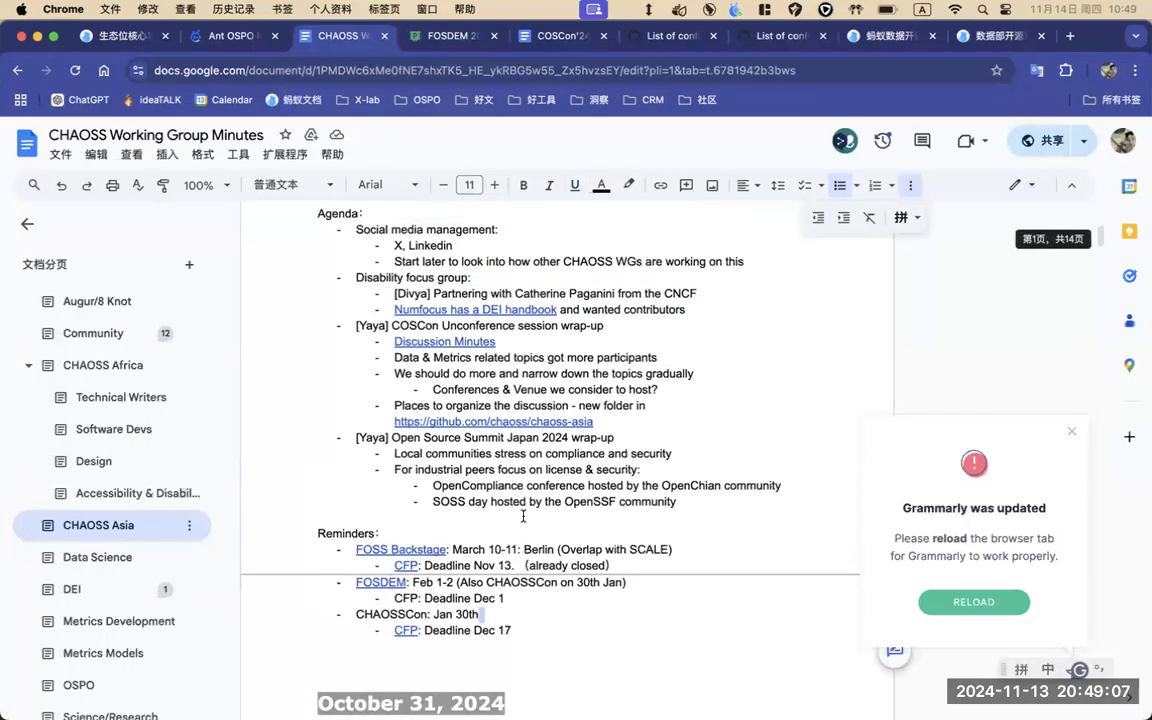
click(523, 516)
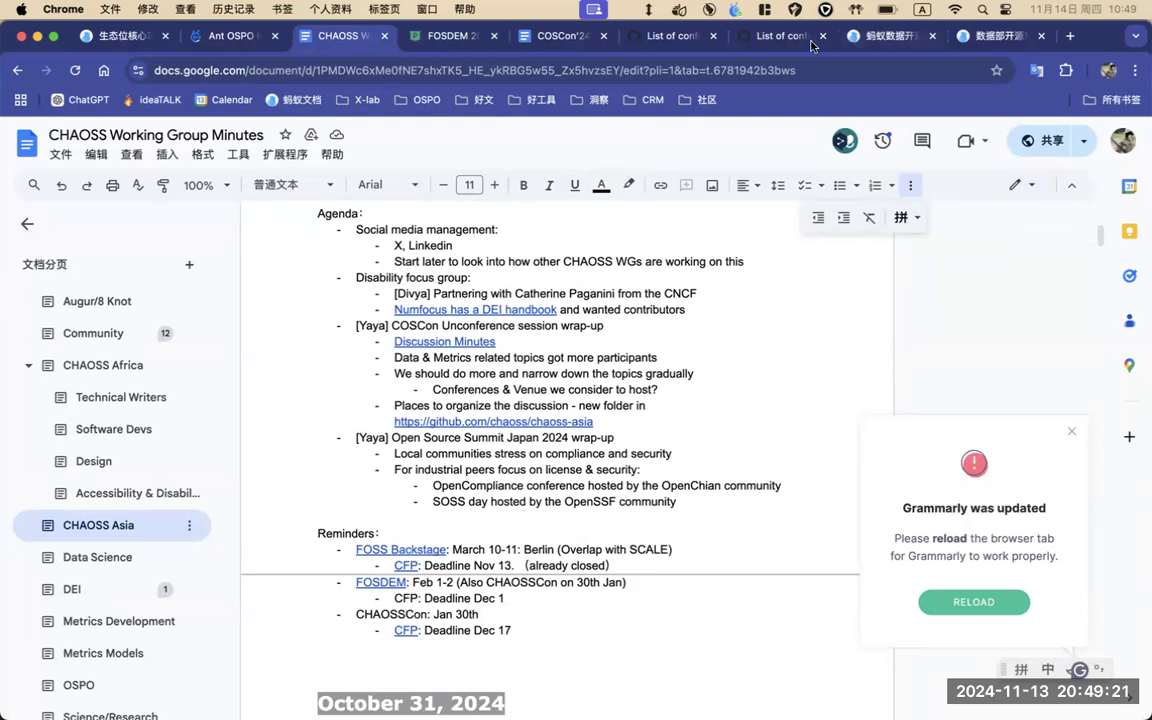
Switch to DataGrip, then bring the Chrome minutes window back via Mission Control
key(super+Tab)
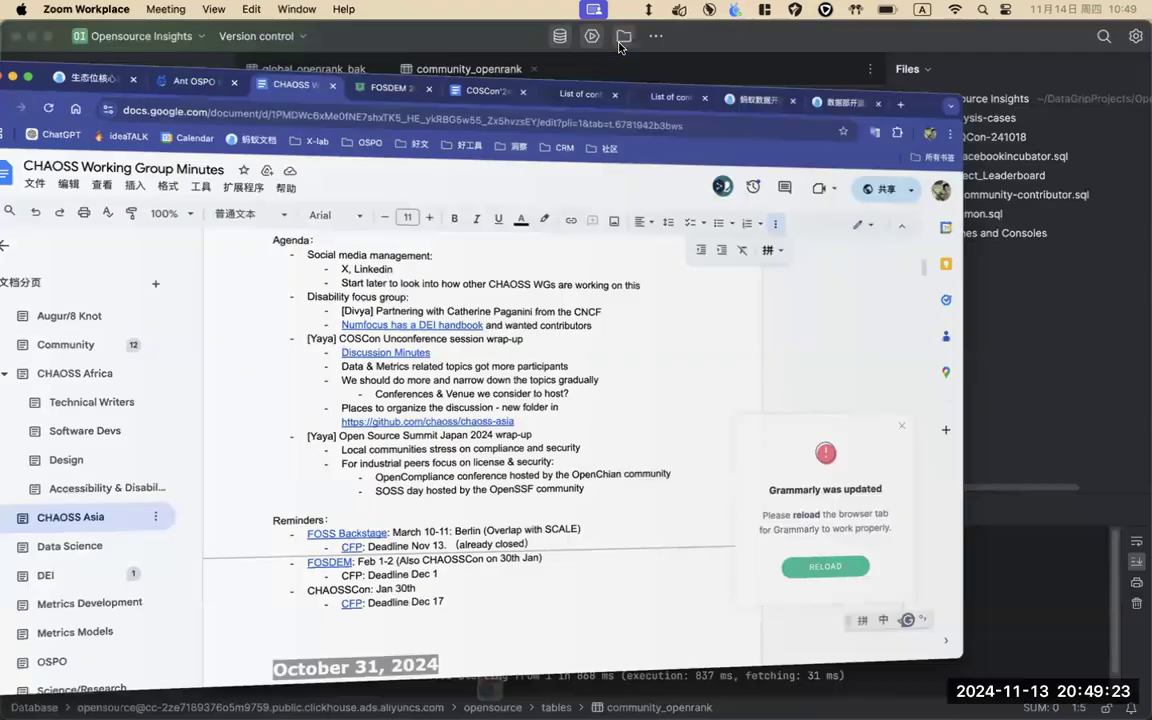
key(ctrl+Up)
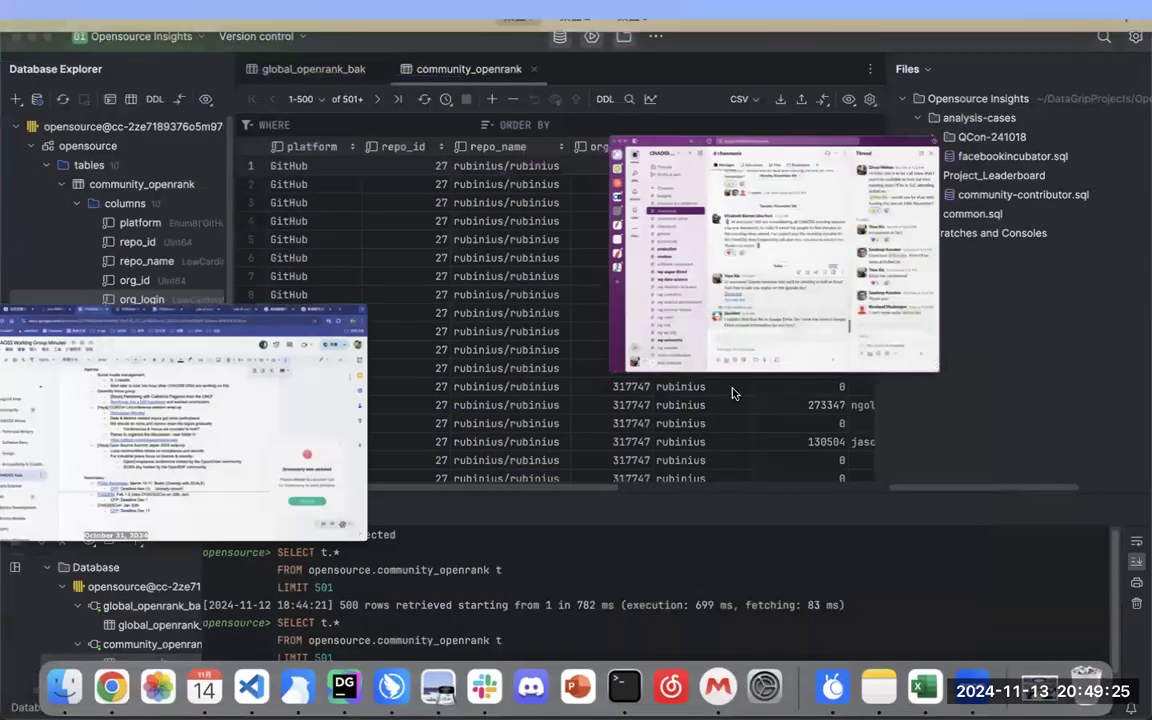
click(376, 477)
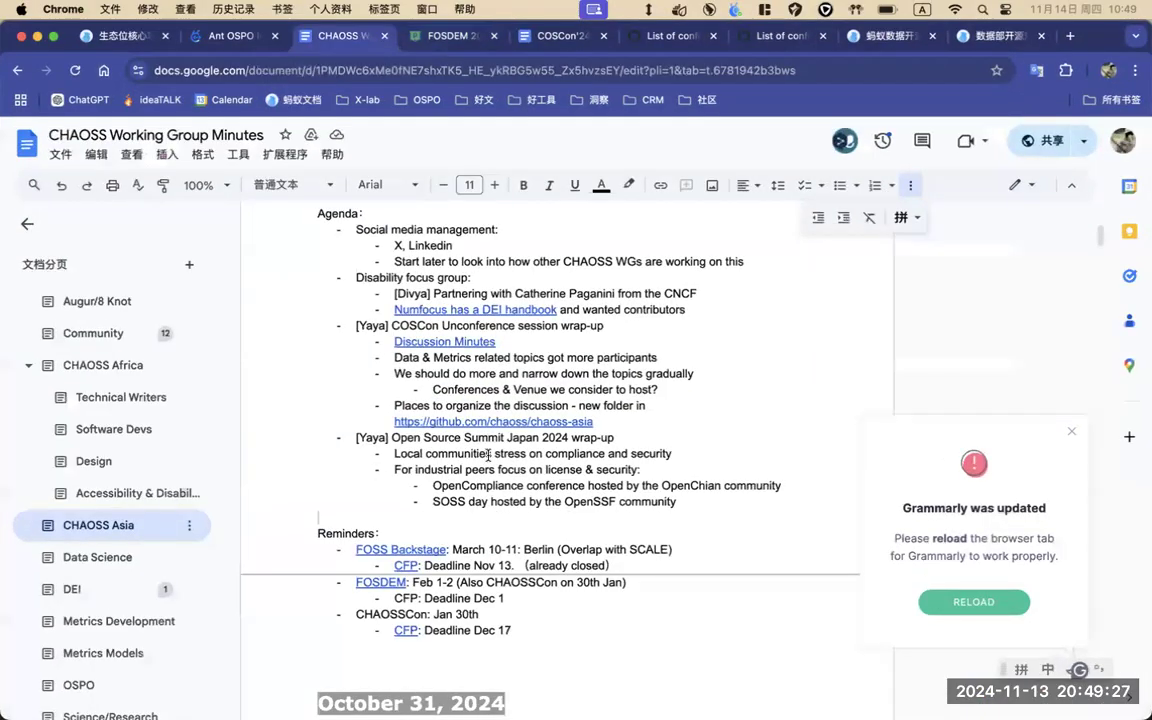